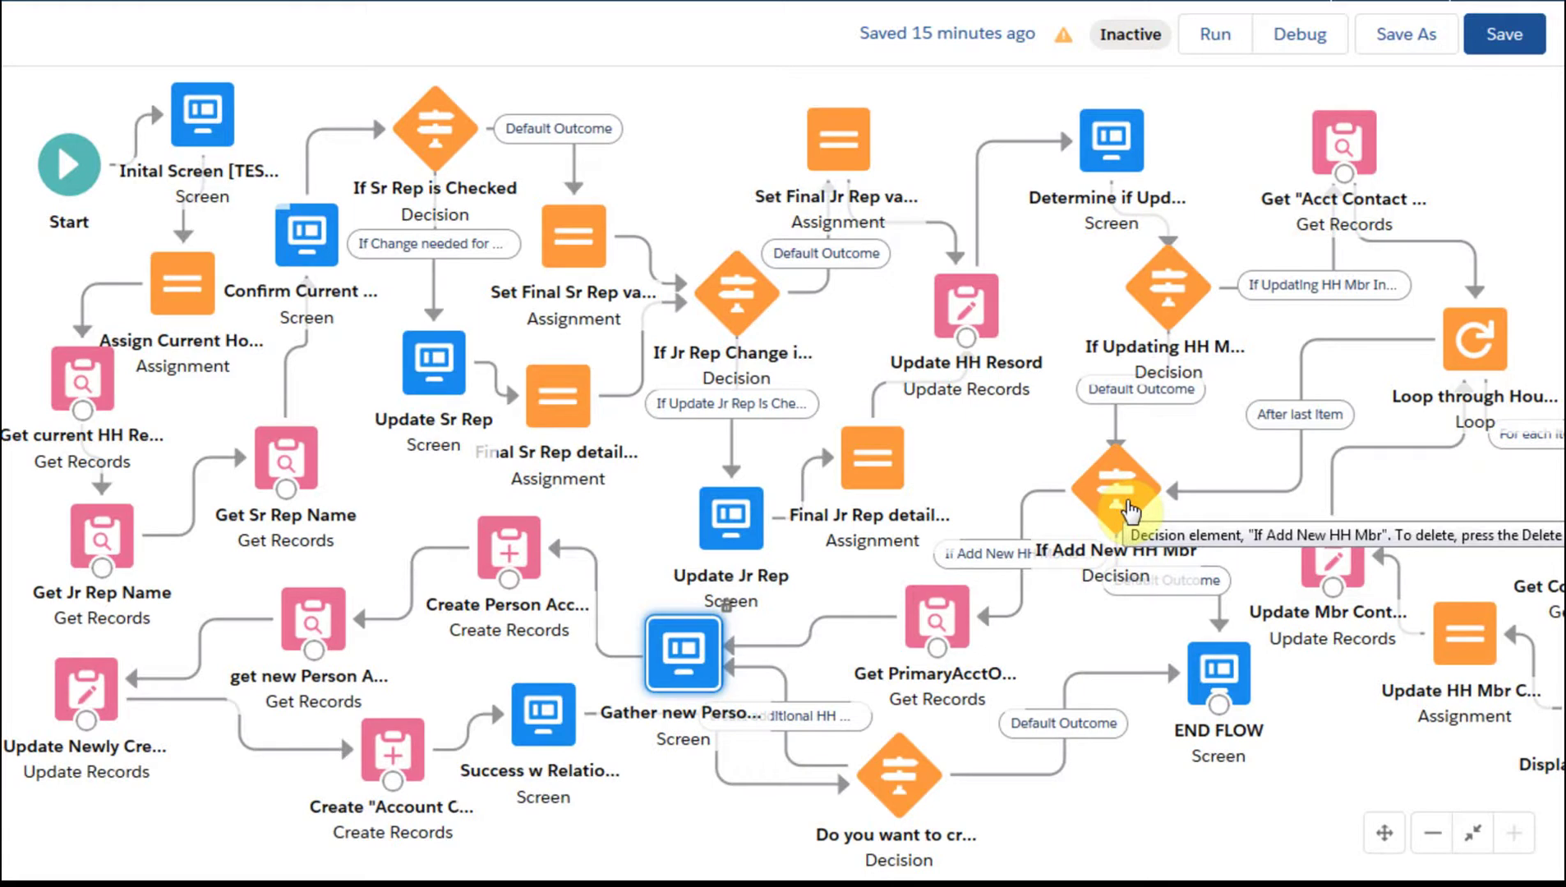
# Step: Review the If Add New HH Mbr decision and Get_PrimaryAcctOwner_Name lookup unchanged, then select the Gather new Person screen
pyautogui.doubleClick(1119, 497)
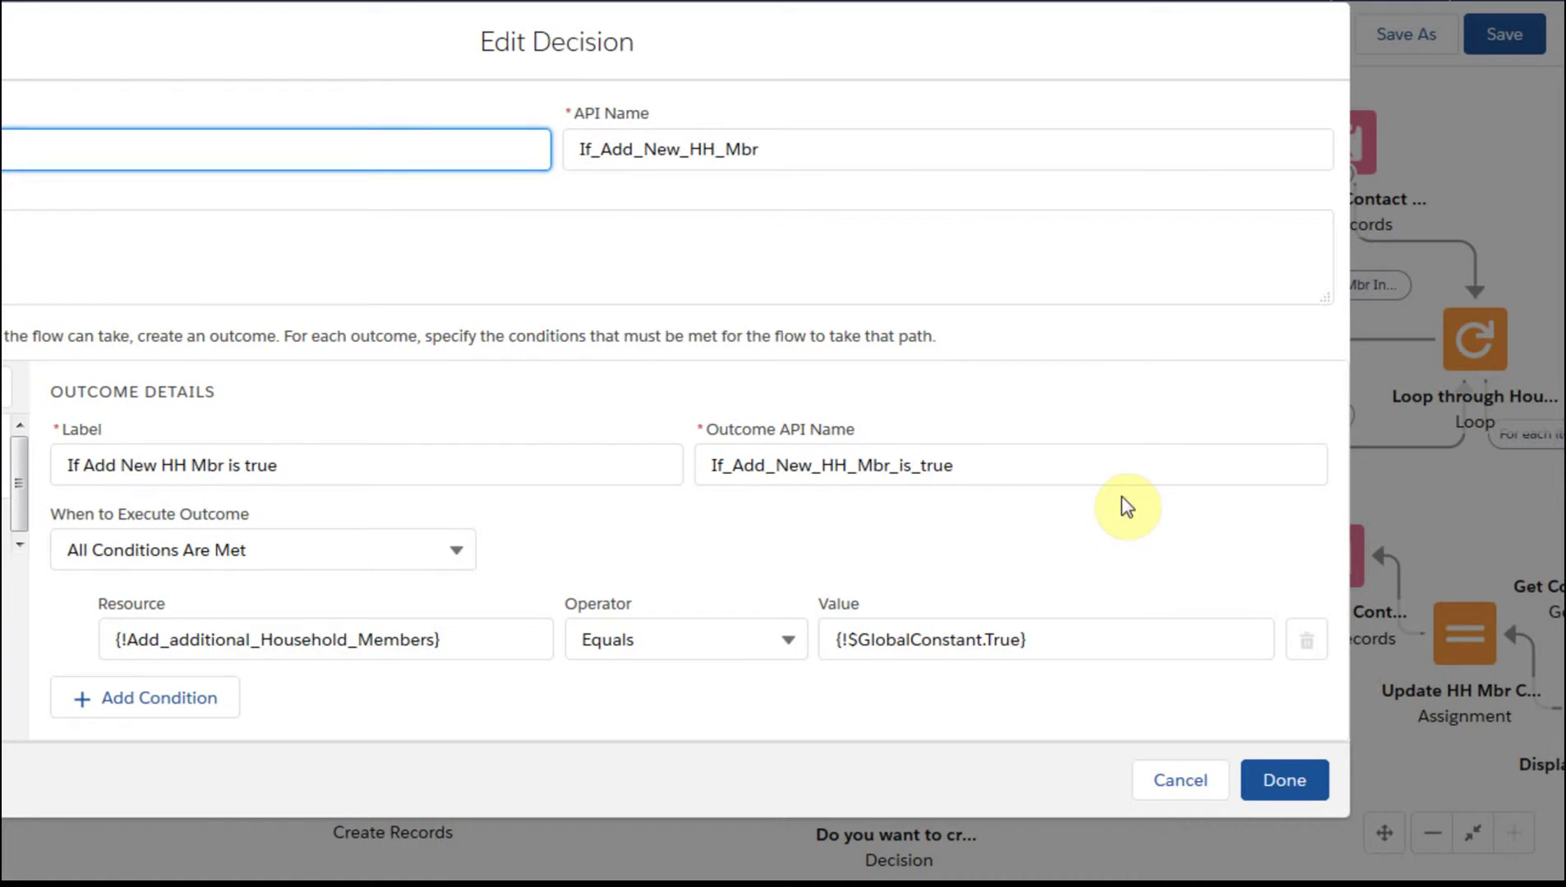
pyautogui.click(1187, 788)
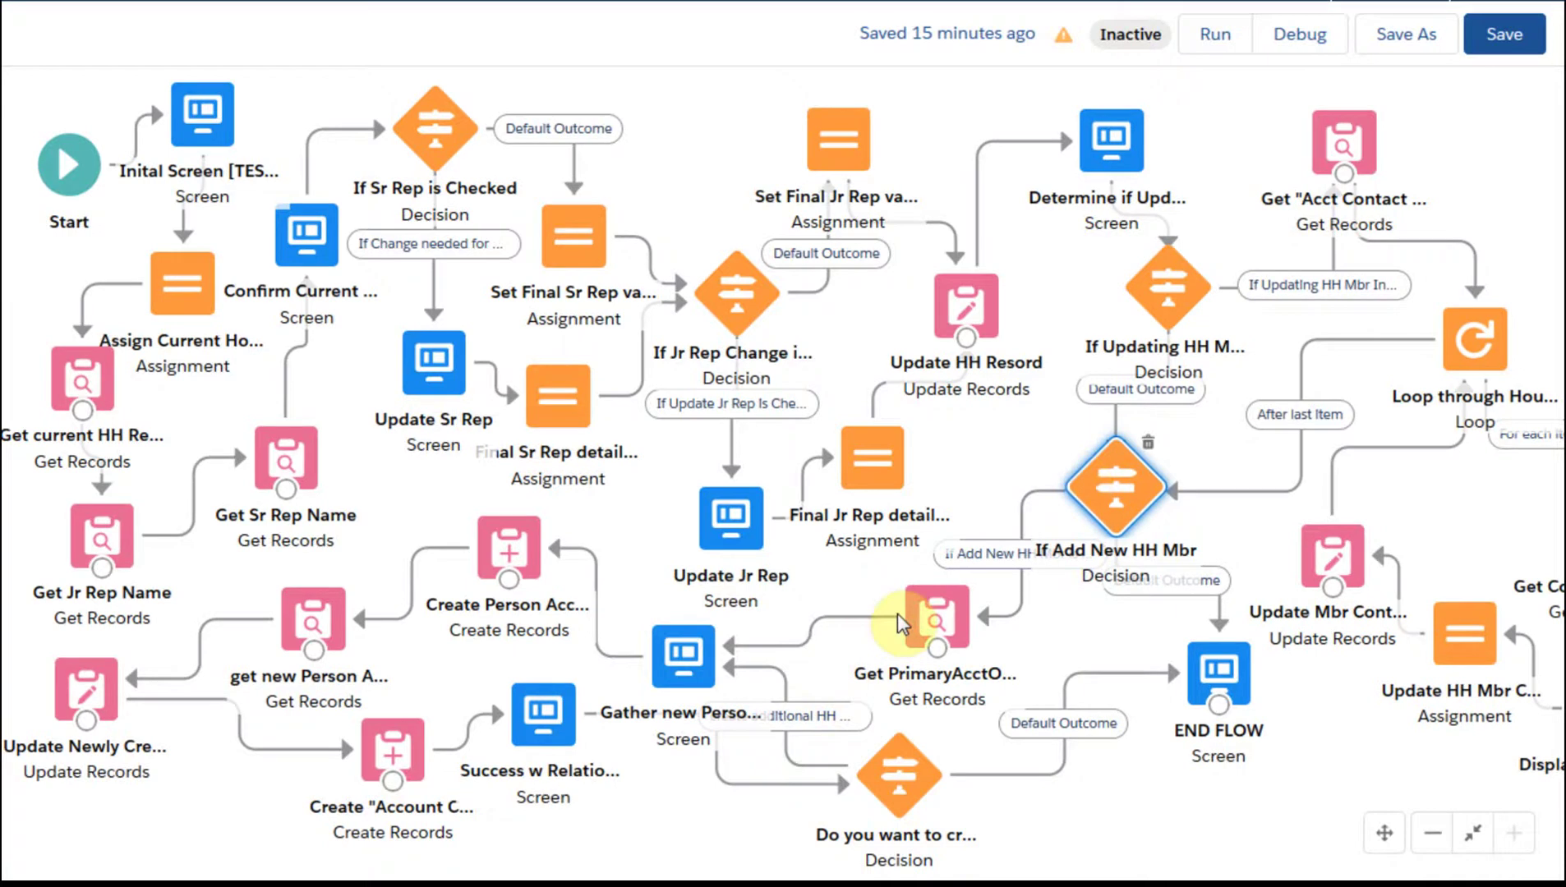
pyautogui.doubleClick(923, 604)
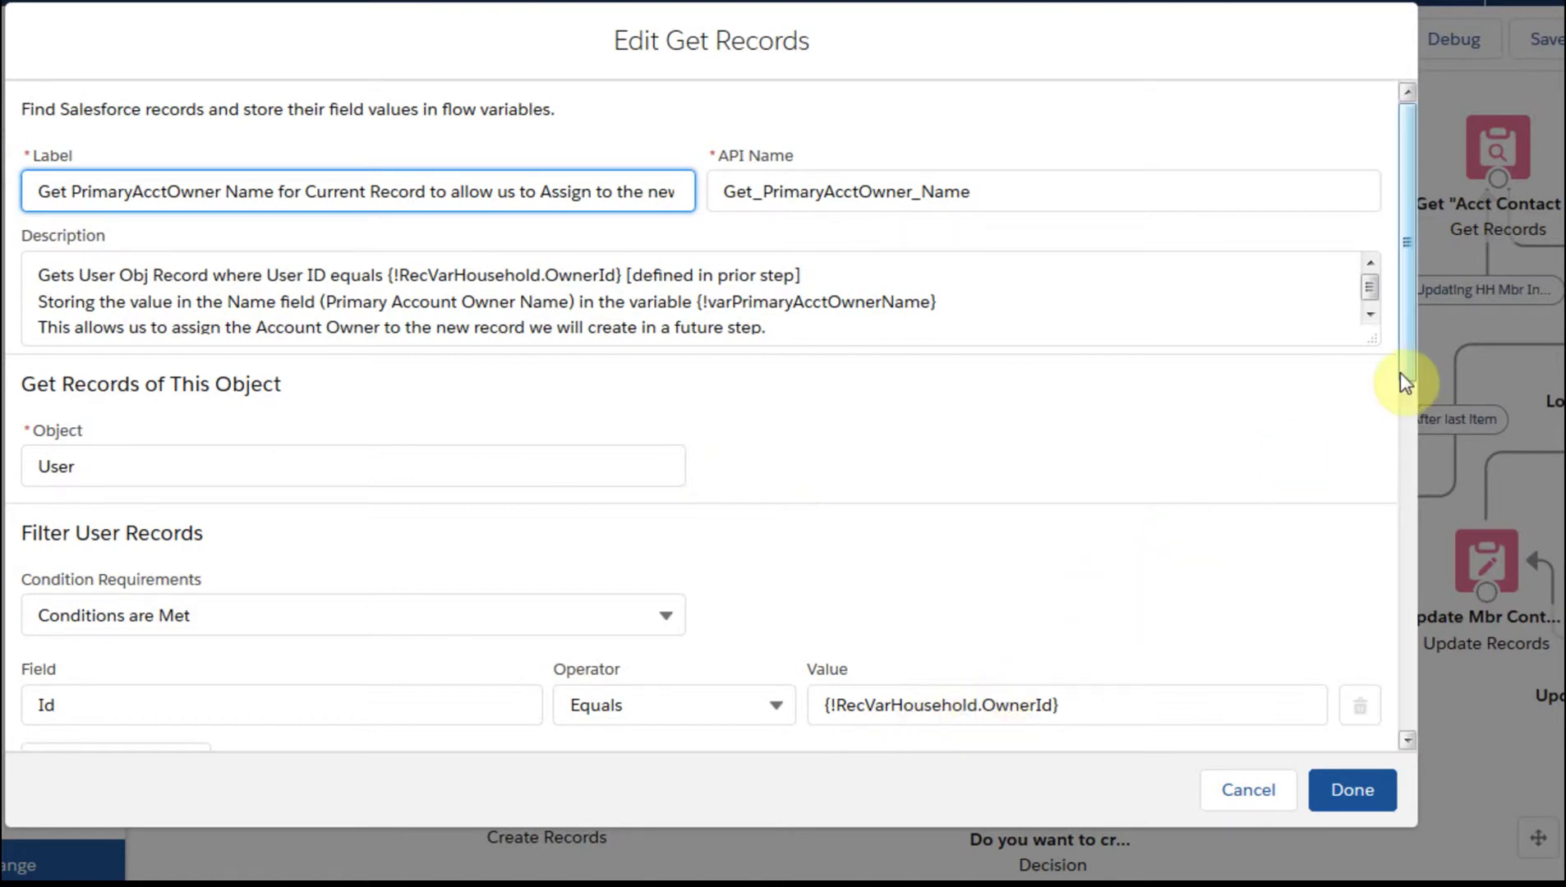
pyautogui.moveTo(1404, 343); pyautogui.dragTo(1406, 357)
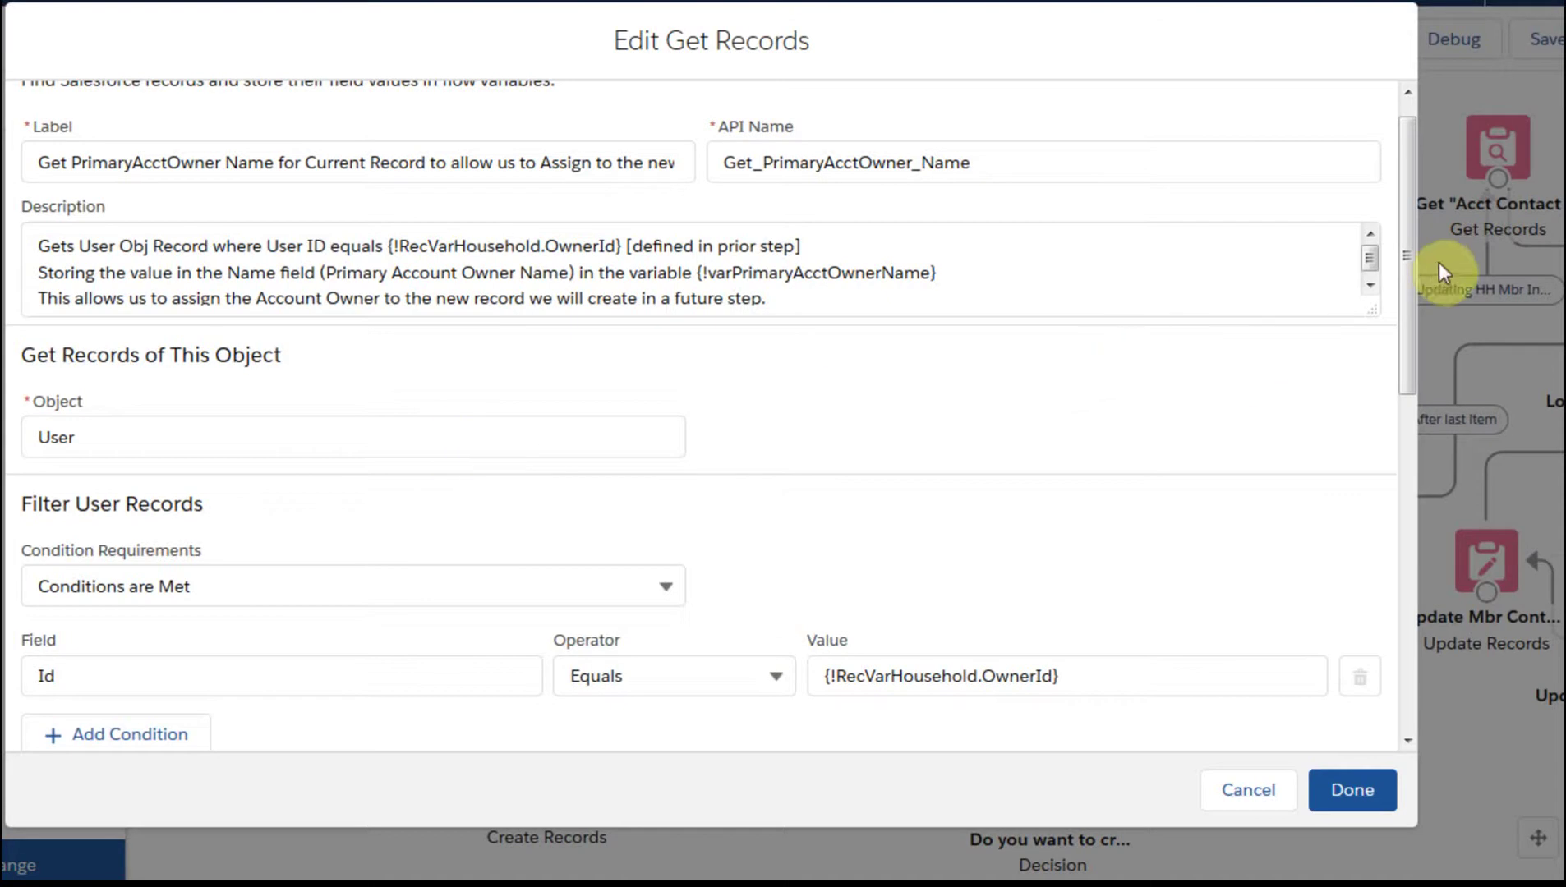
pyautogui.moveTo(1407, 297); pyautogui.dragTo(1445, 368)
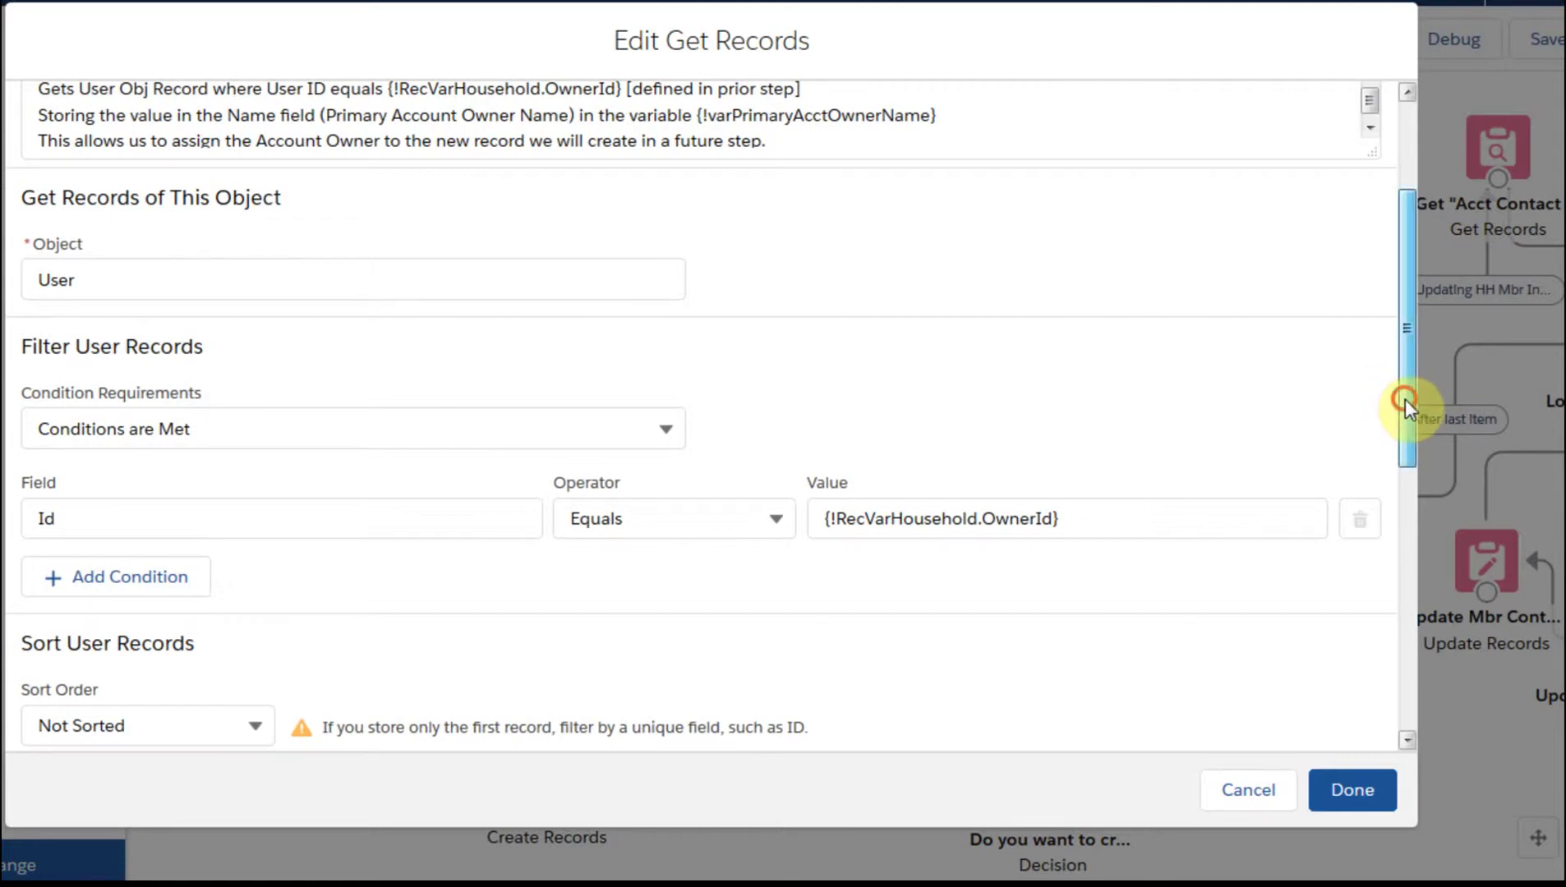
pyautogui.moveTo(1403, 399); pyautogui.dragTo(1414, 671)
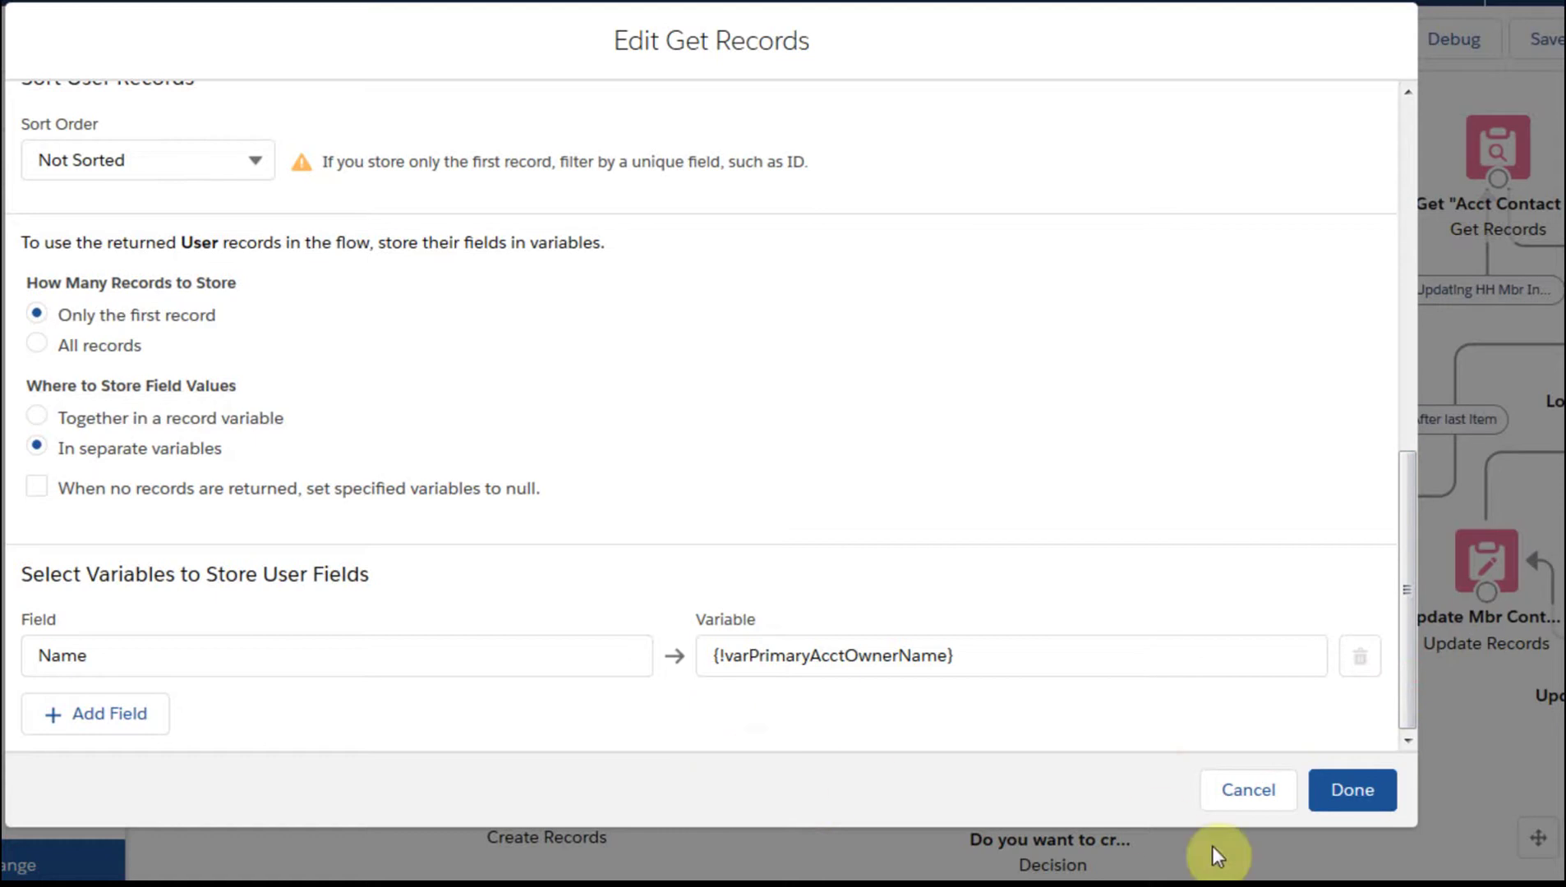
pyautogui.click(1247, 789)
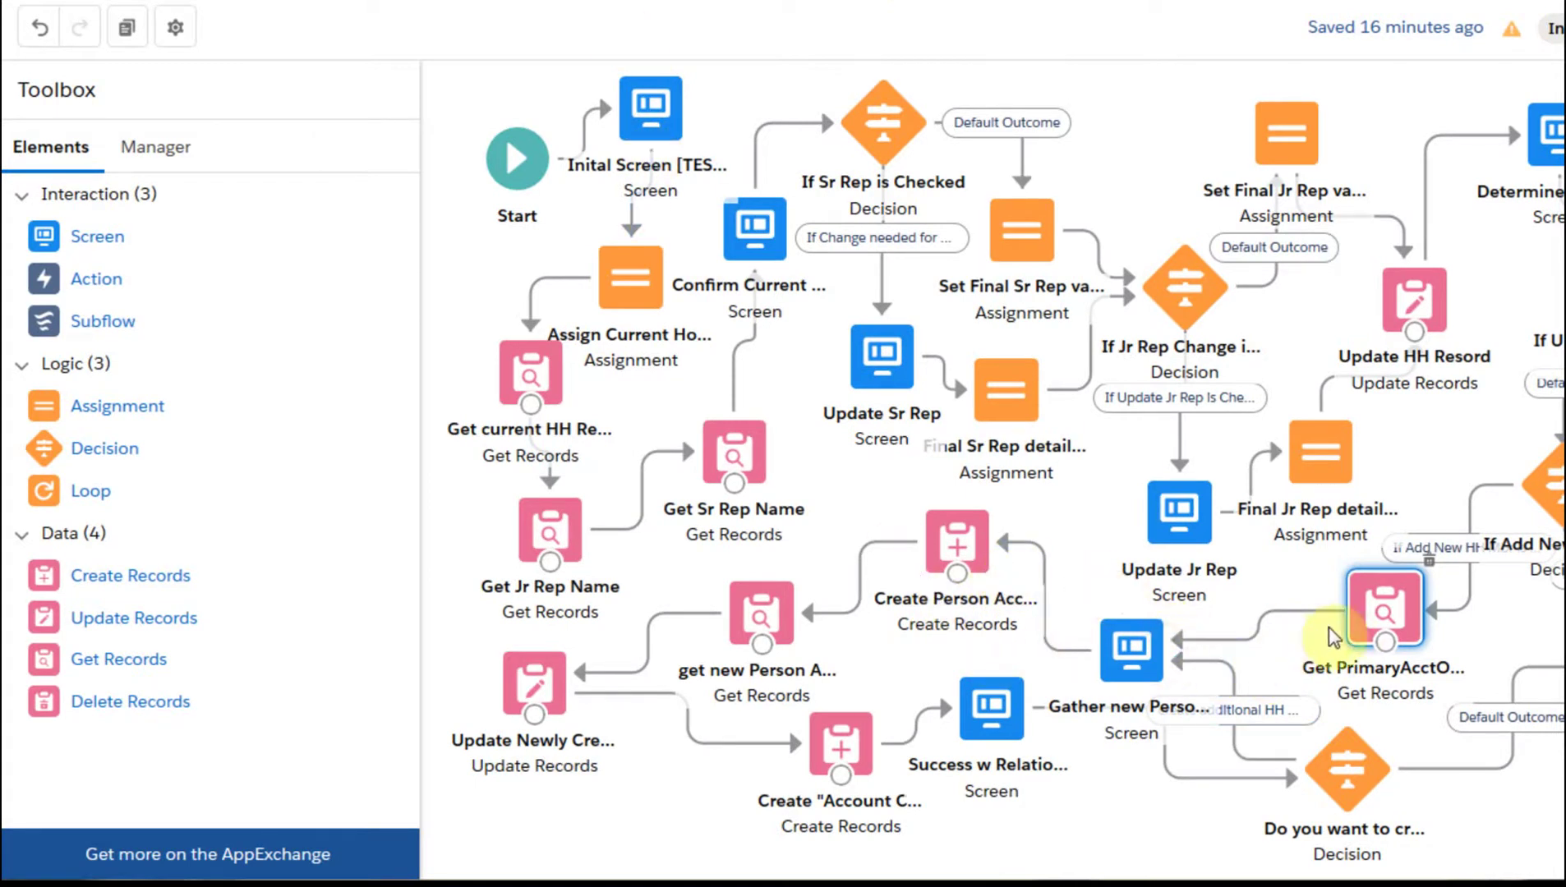
pyautogui.click(1127, 646)
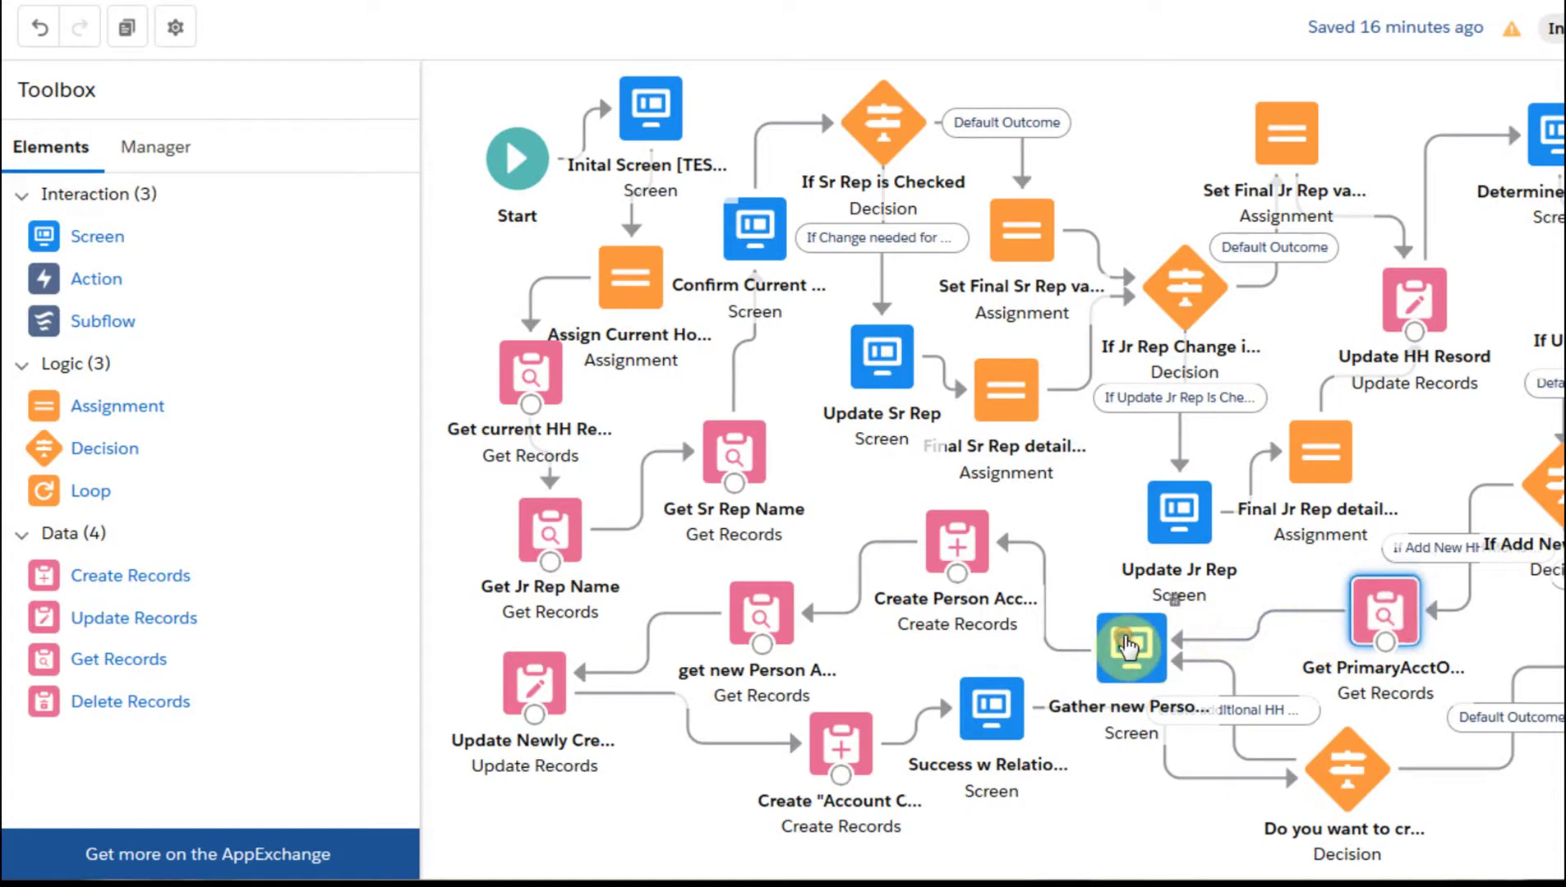
pyautogui.doubleClick(1127, 646)
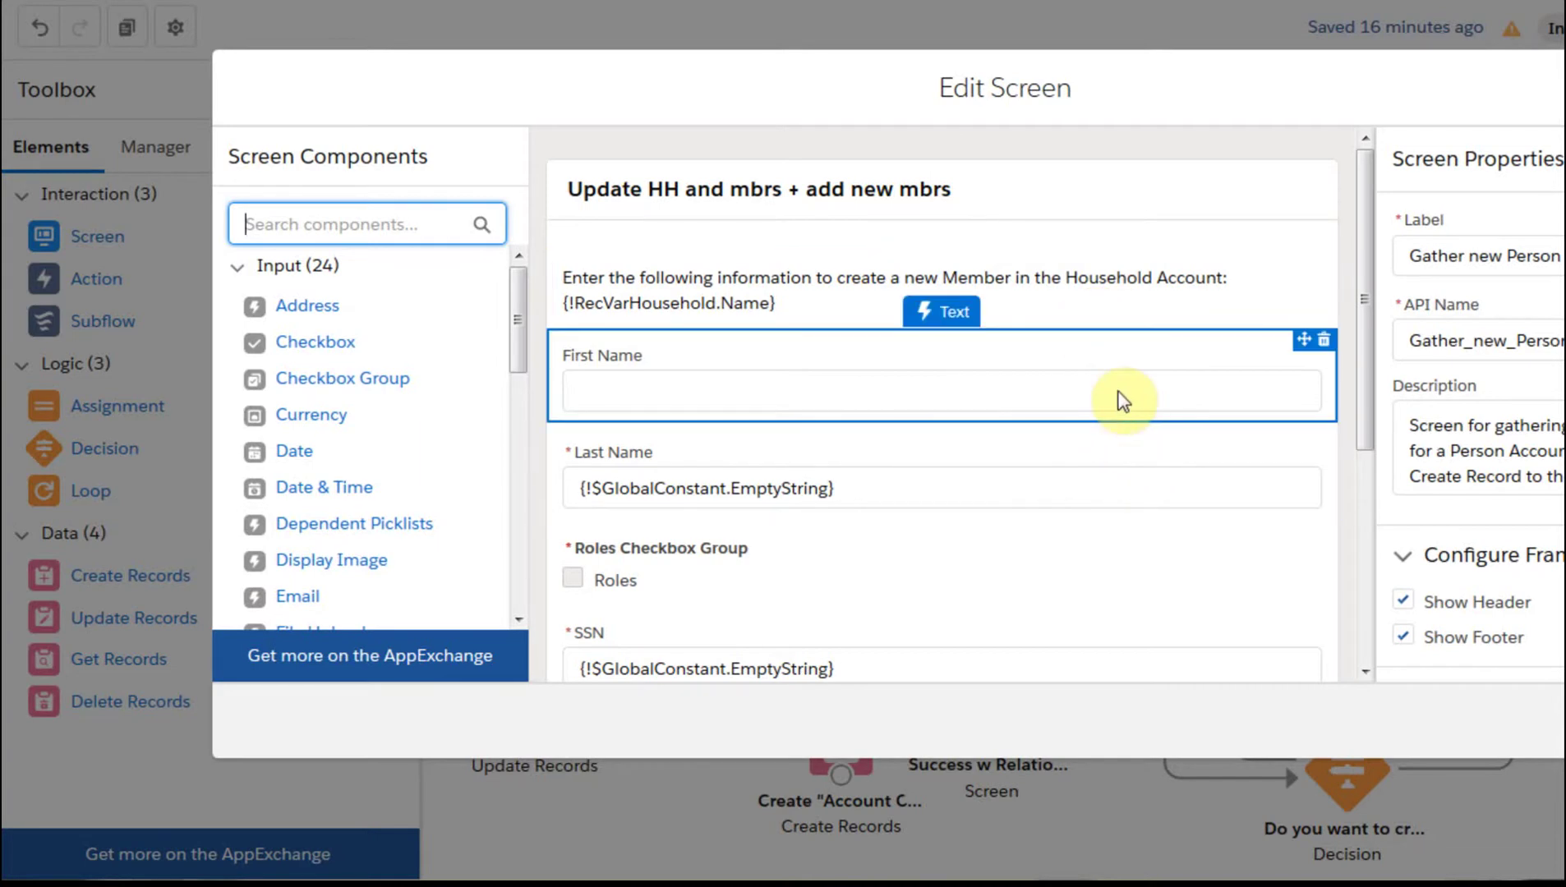
pyautogui.click(1133, 470)
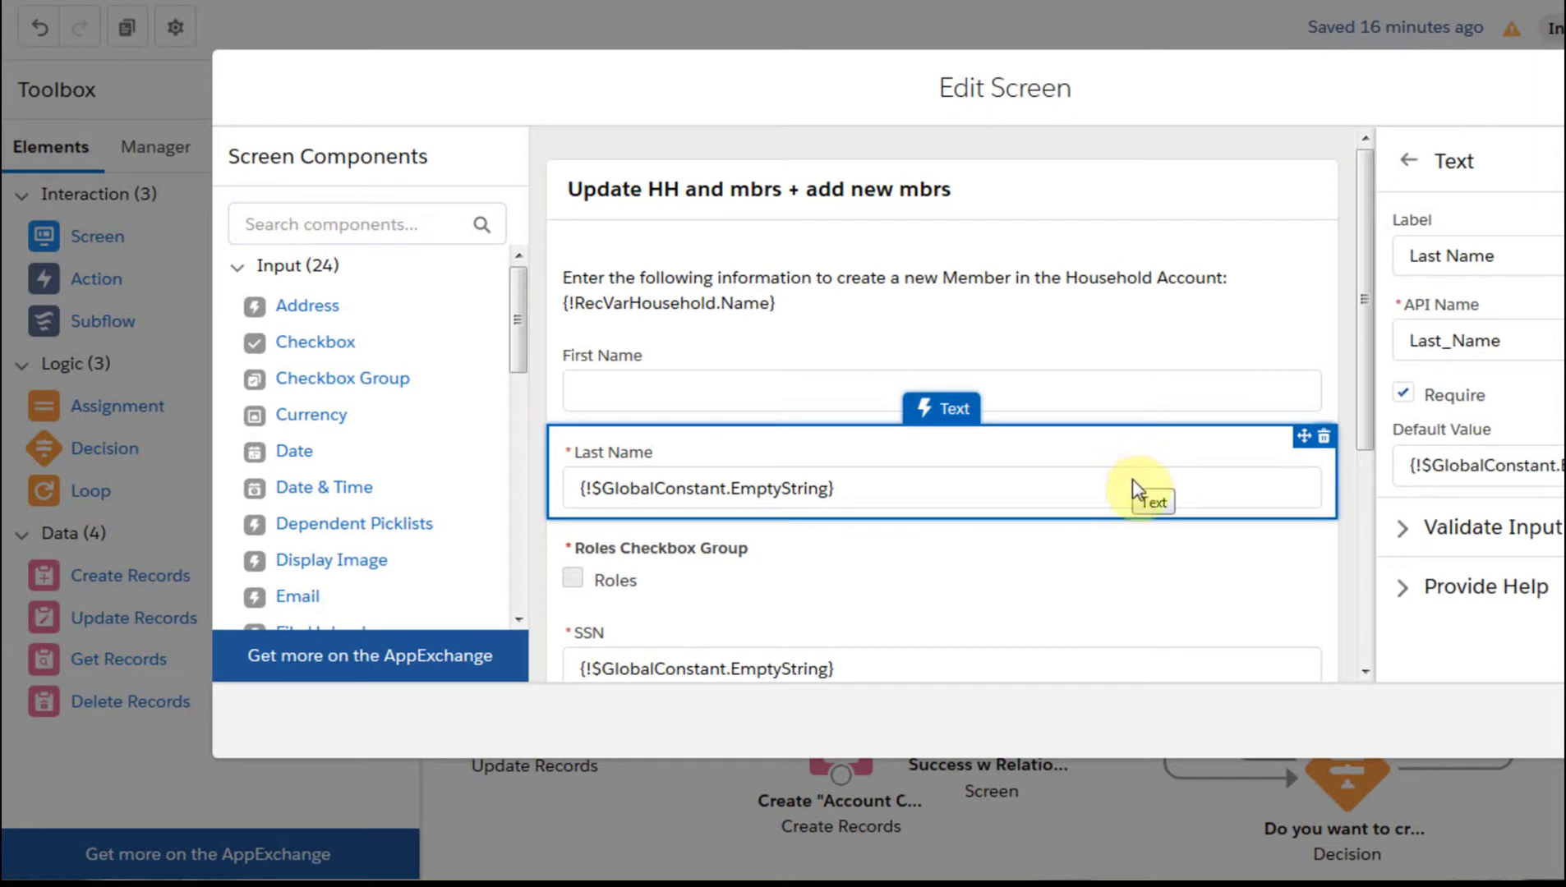
pyautogui.click(1102, 581)
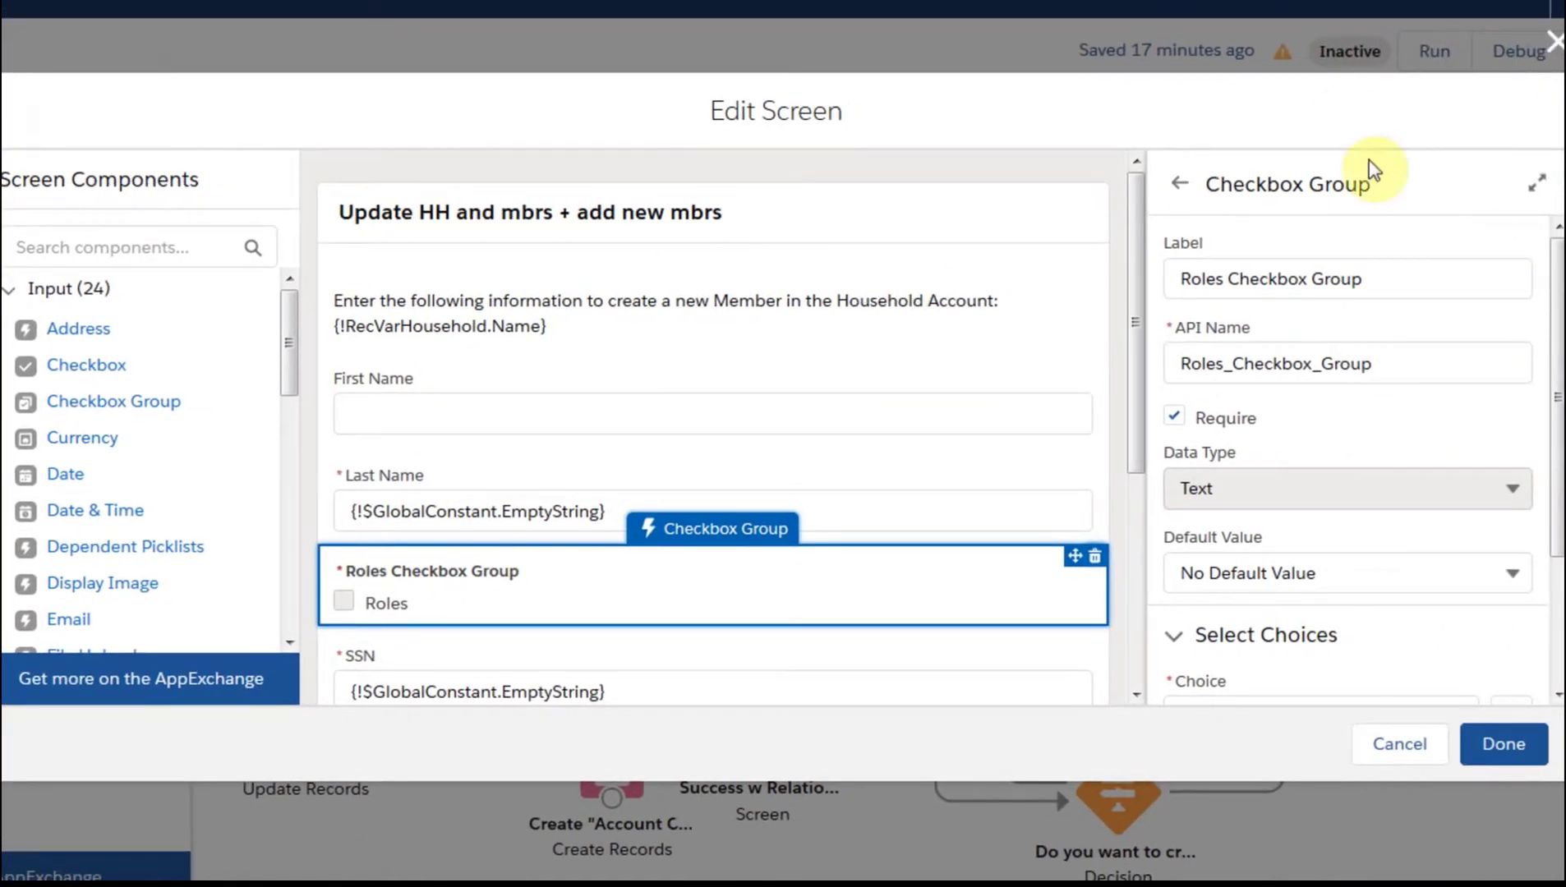
pyautogui.moveTo(1557, 337); pyautogui.dragTo(1556, 485)
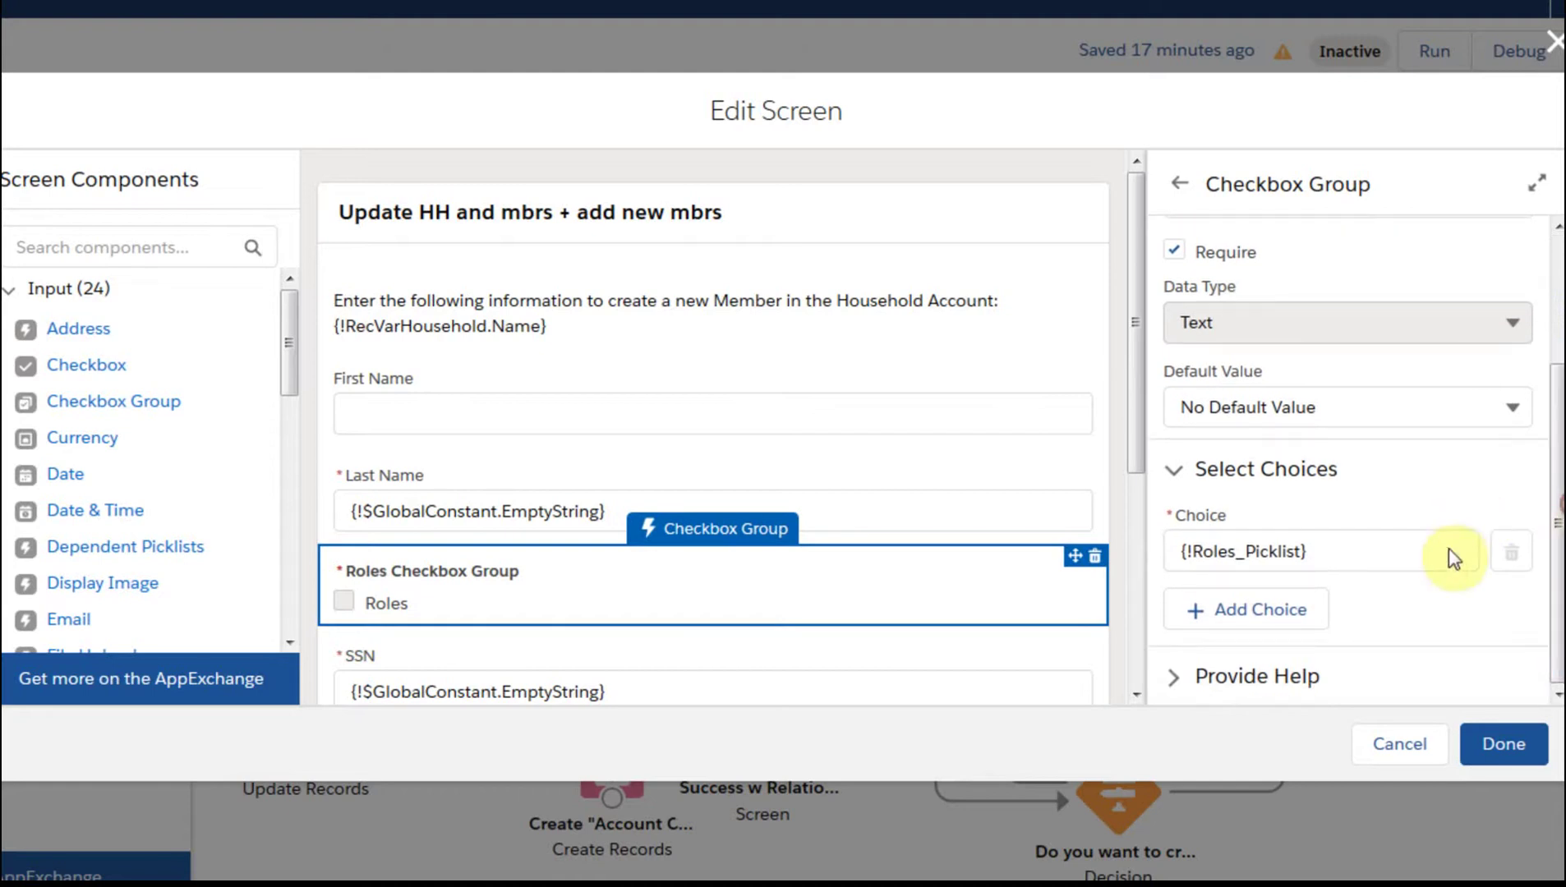
pyautogui.click(1319, 559)
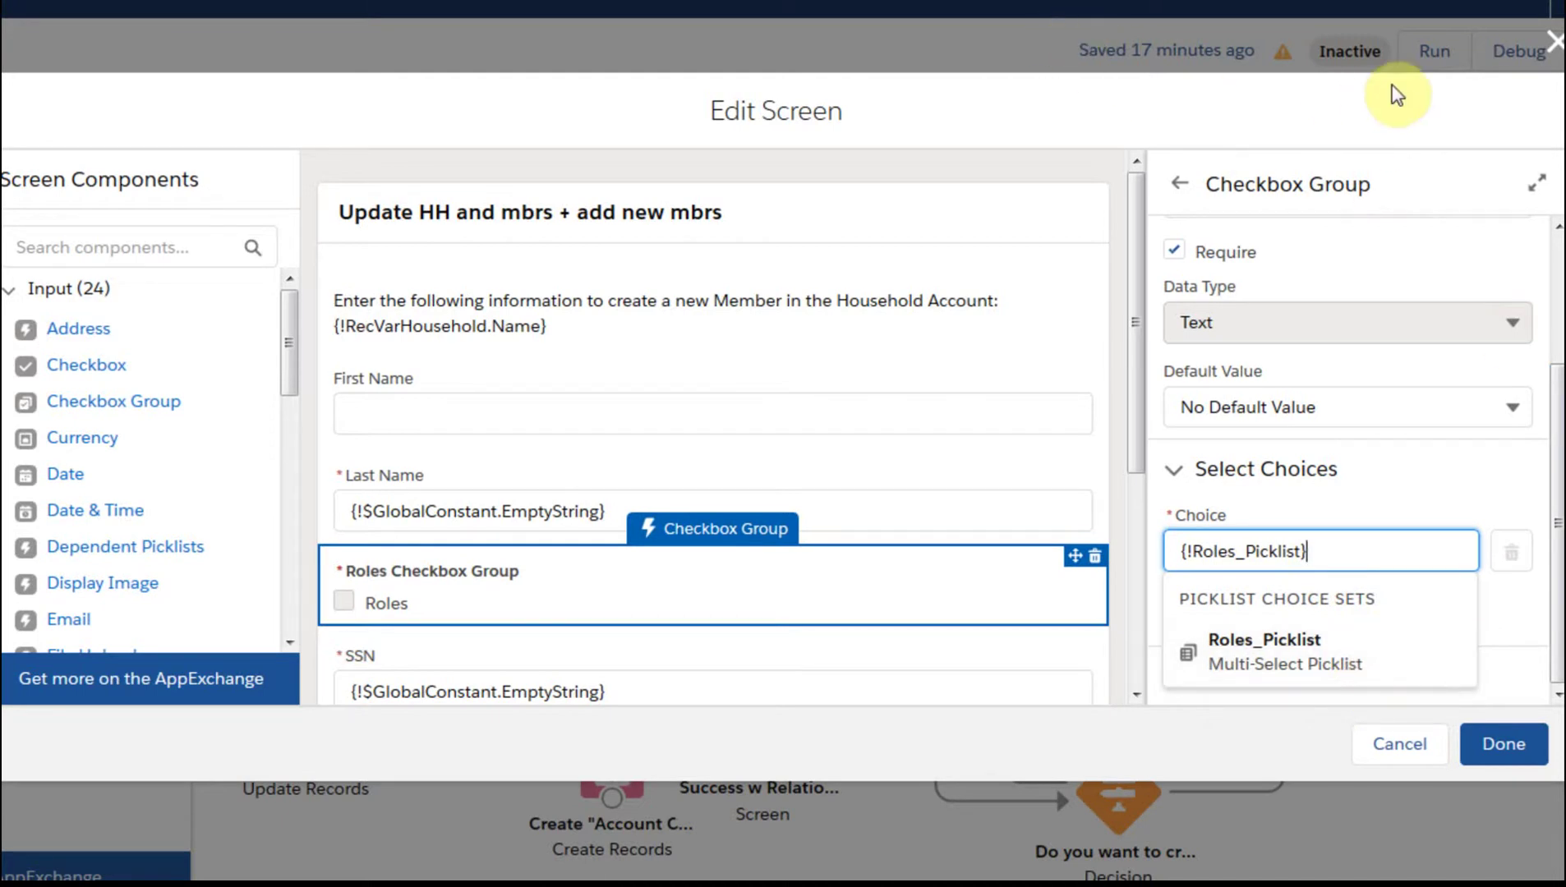
pyautogui.click(1555, 41)
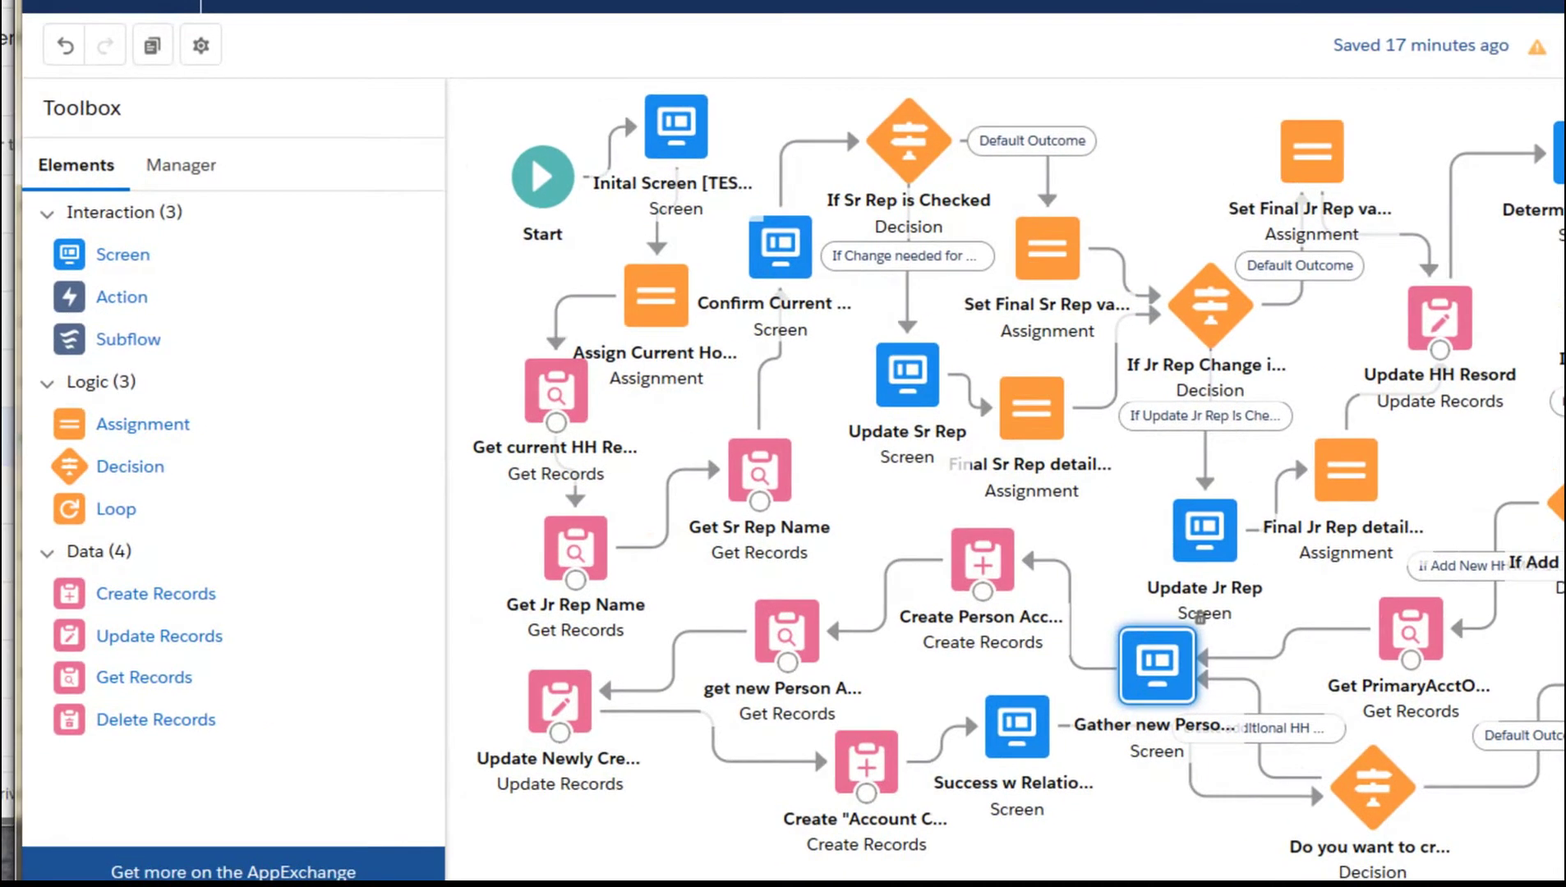
# Step: Search the flow's resources in the Manager tab for 'role'
pyautogui.click(187, 163)
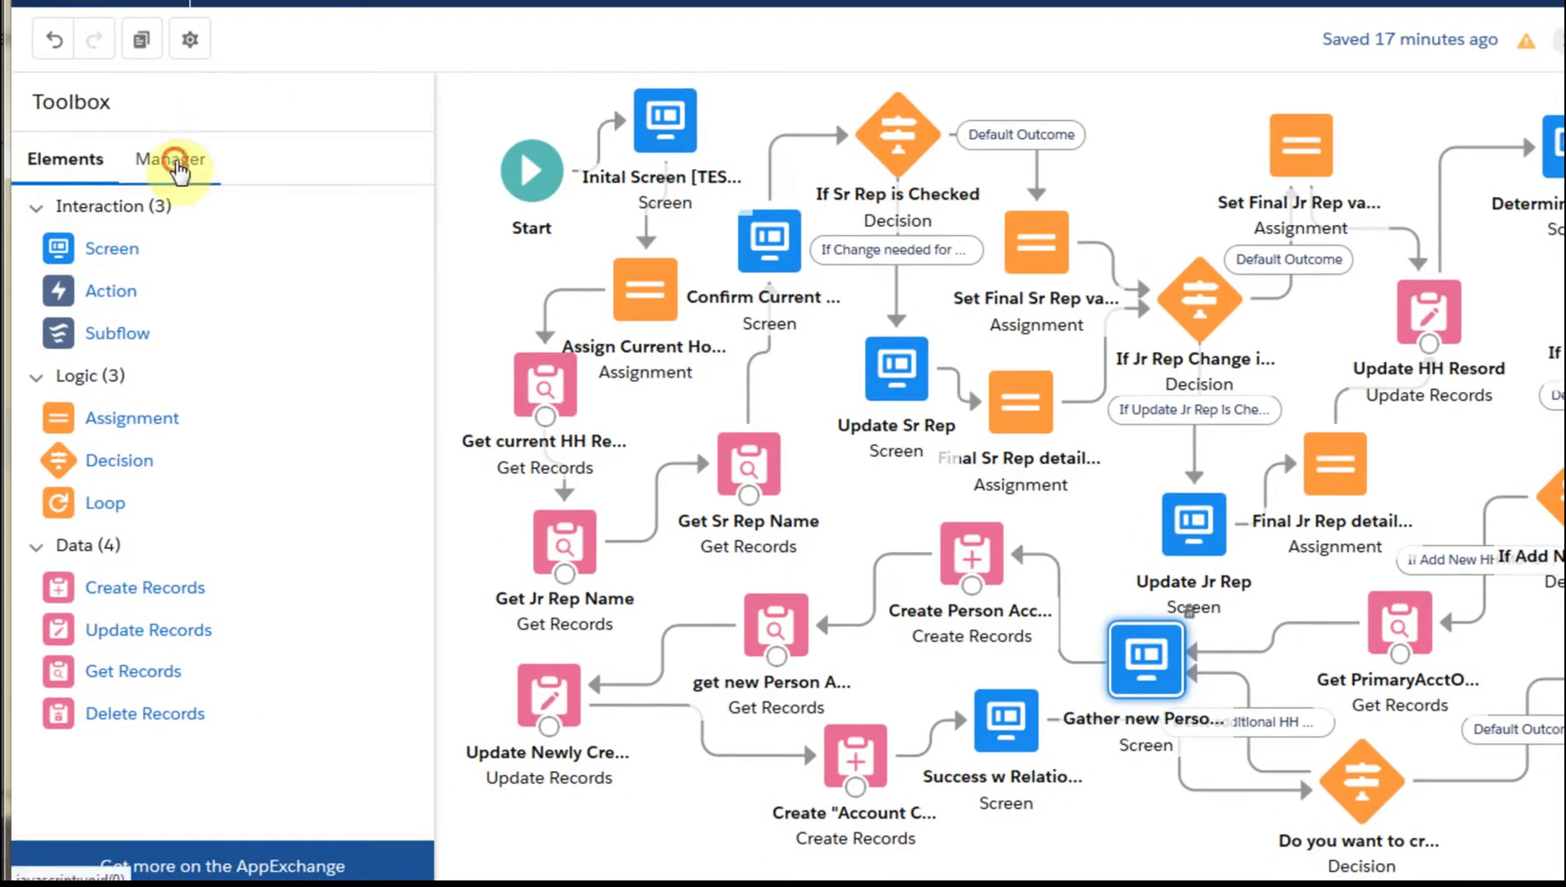
pyautogui.click(177, 220)
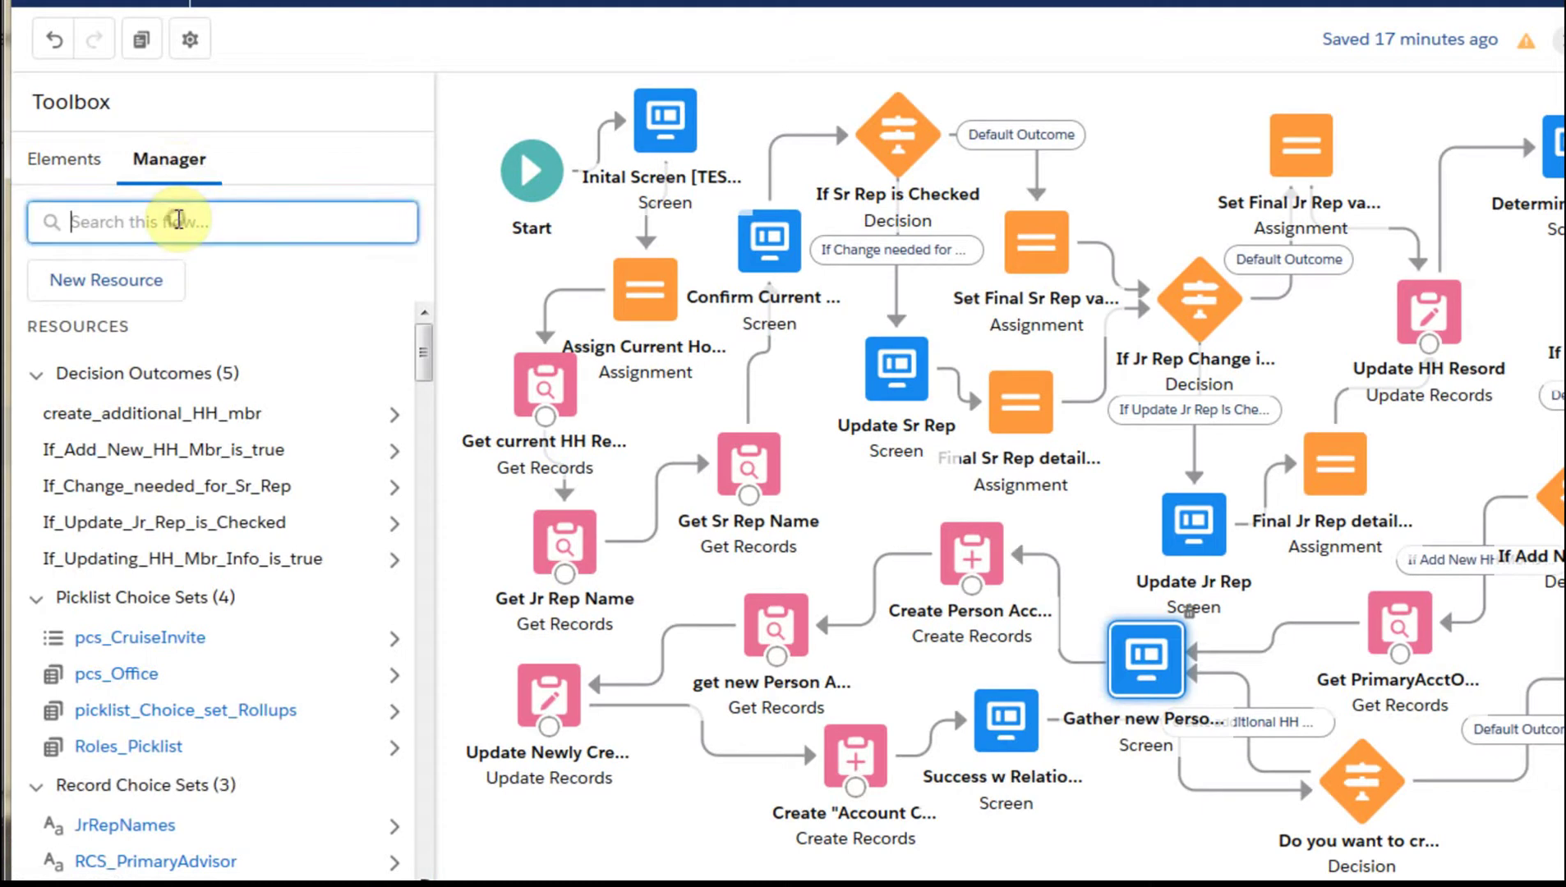
pyautogui.write('role')
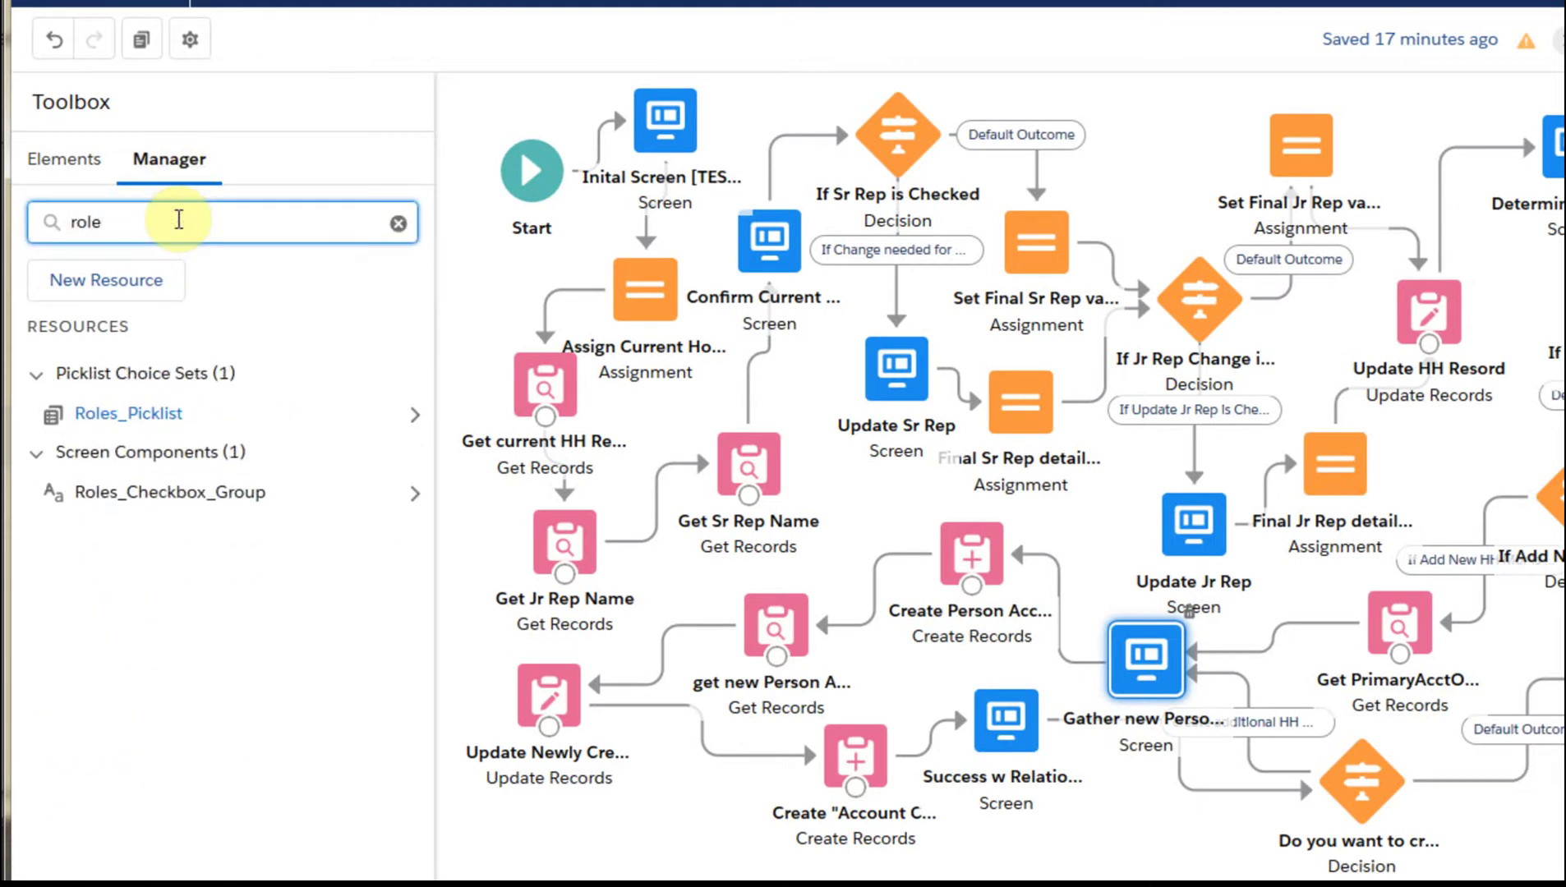
# Step: Inspect the Roles_Picklist choice set without changes, then select the Gather new Person Acct info screen
pyautogui.click(145, 415)
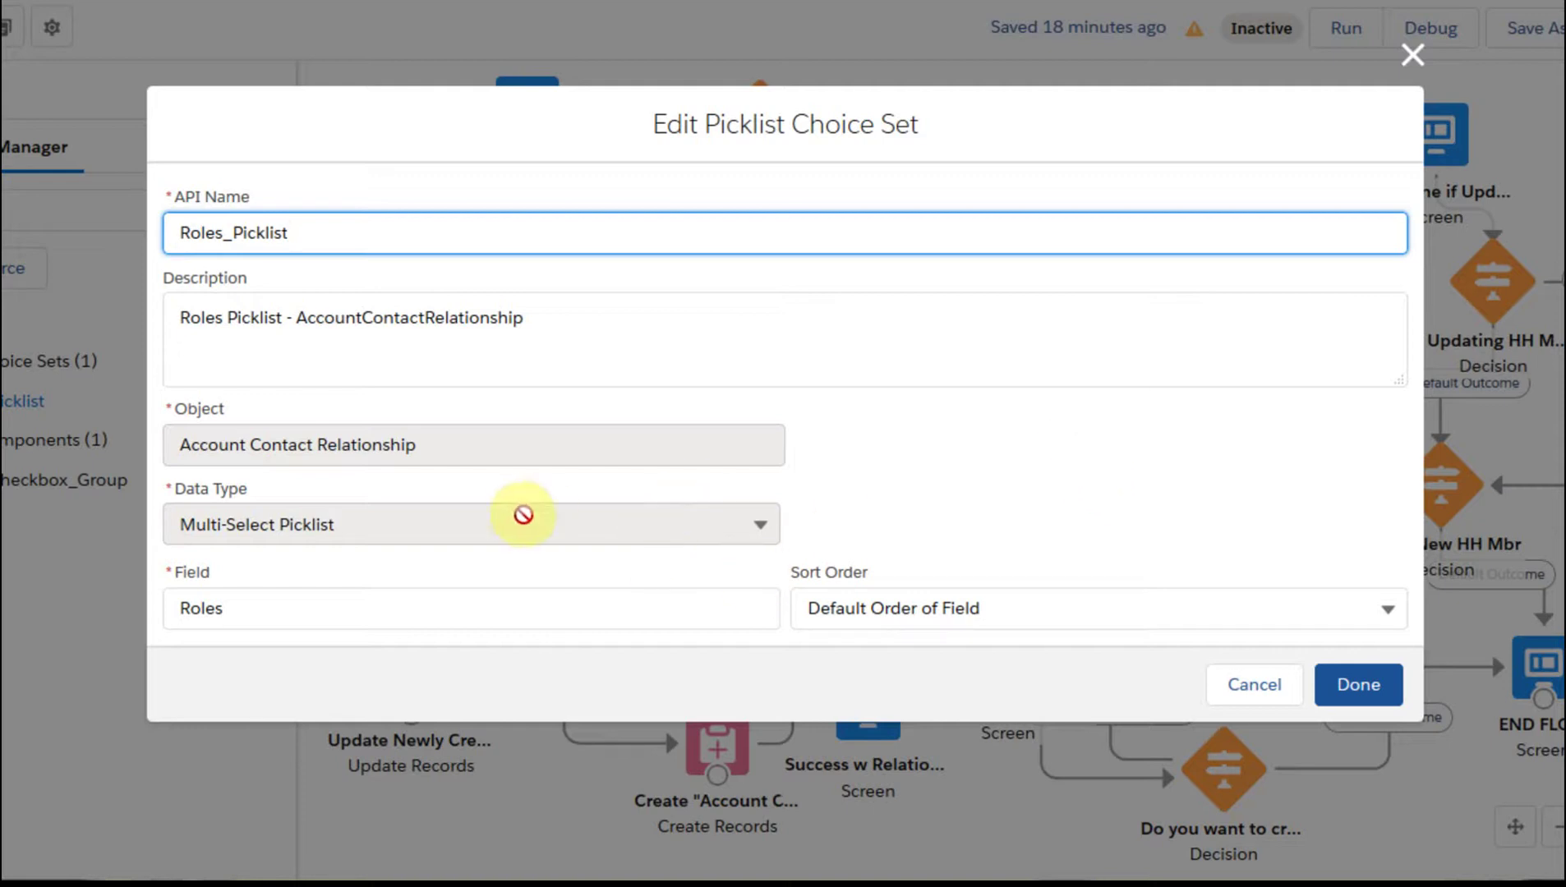
pyautogui.click(1240, 711)
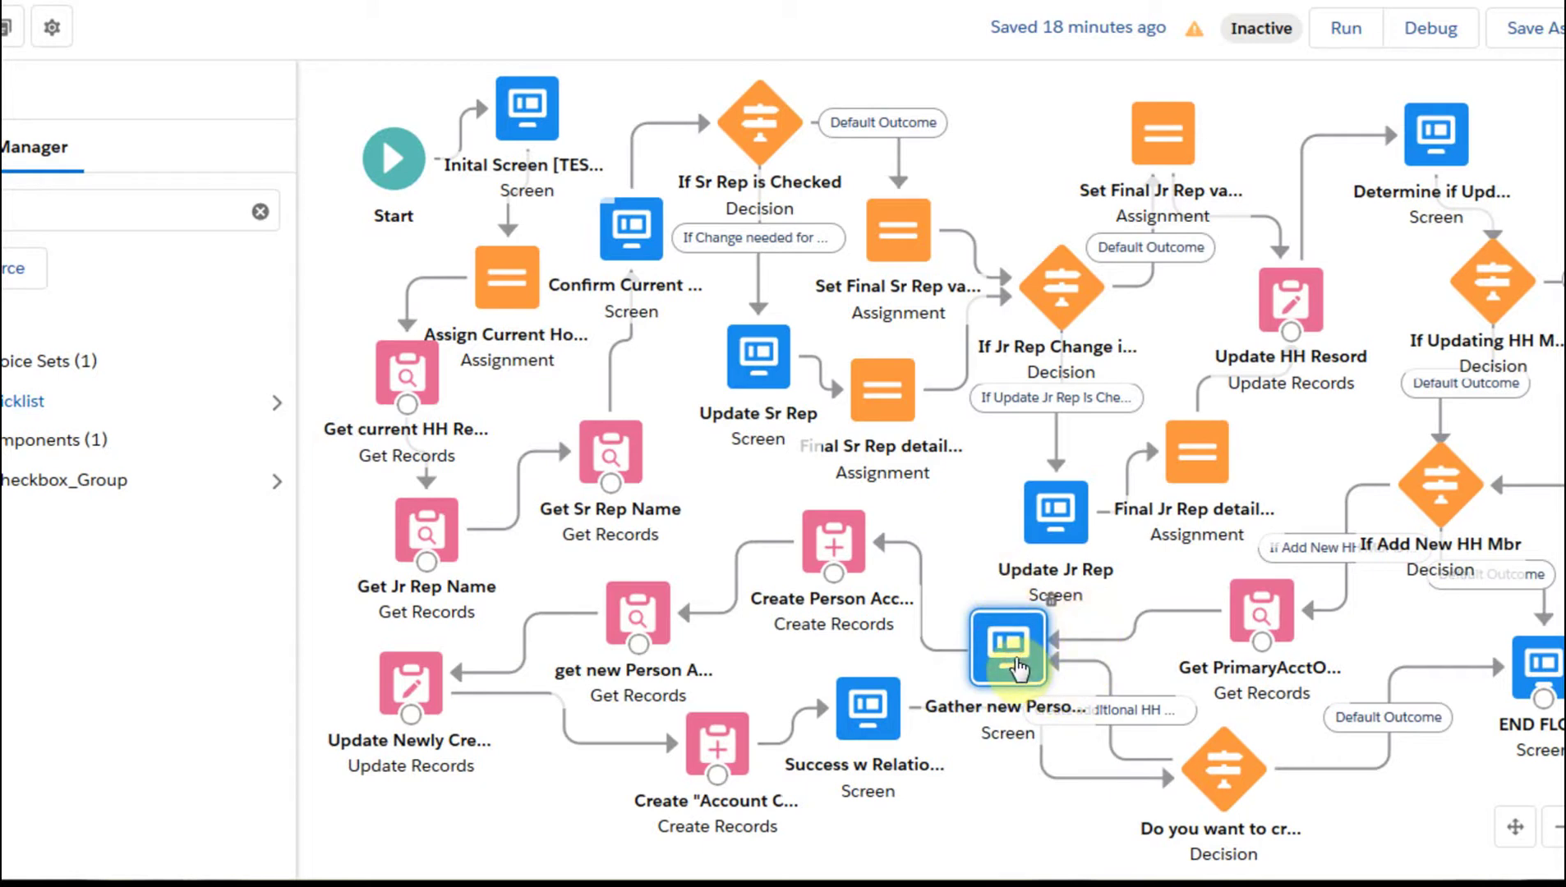
pyautogui.click(1009, 647)
pyautogui.click(1009, 653)
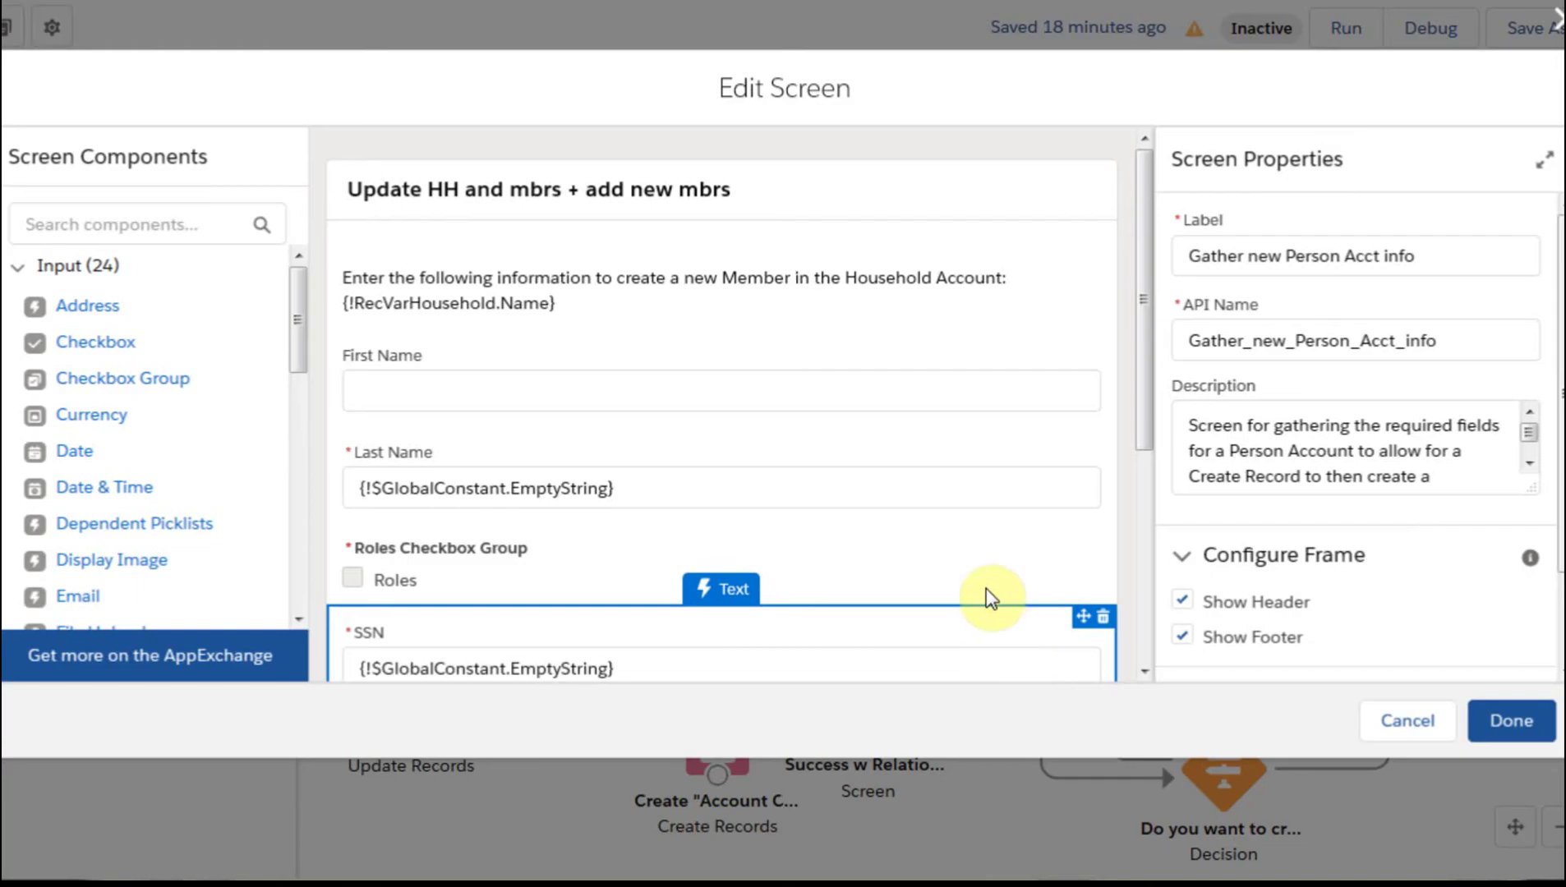
pyautogui.scroll(-3, 957, 518)
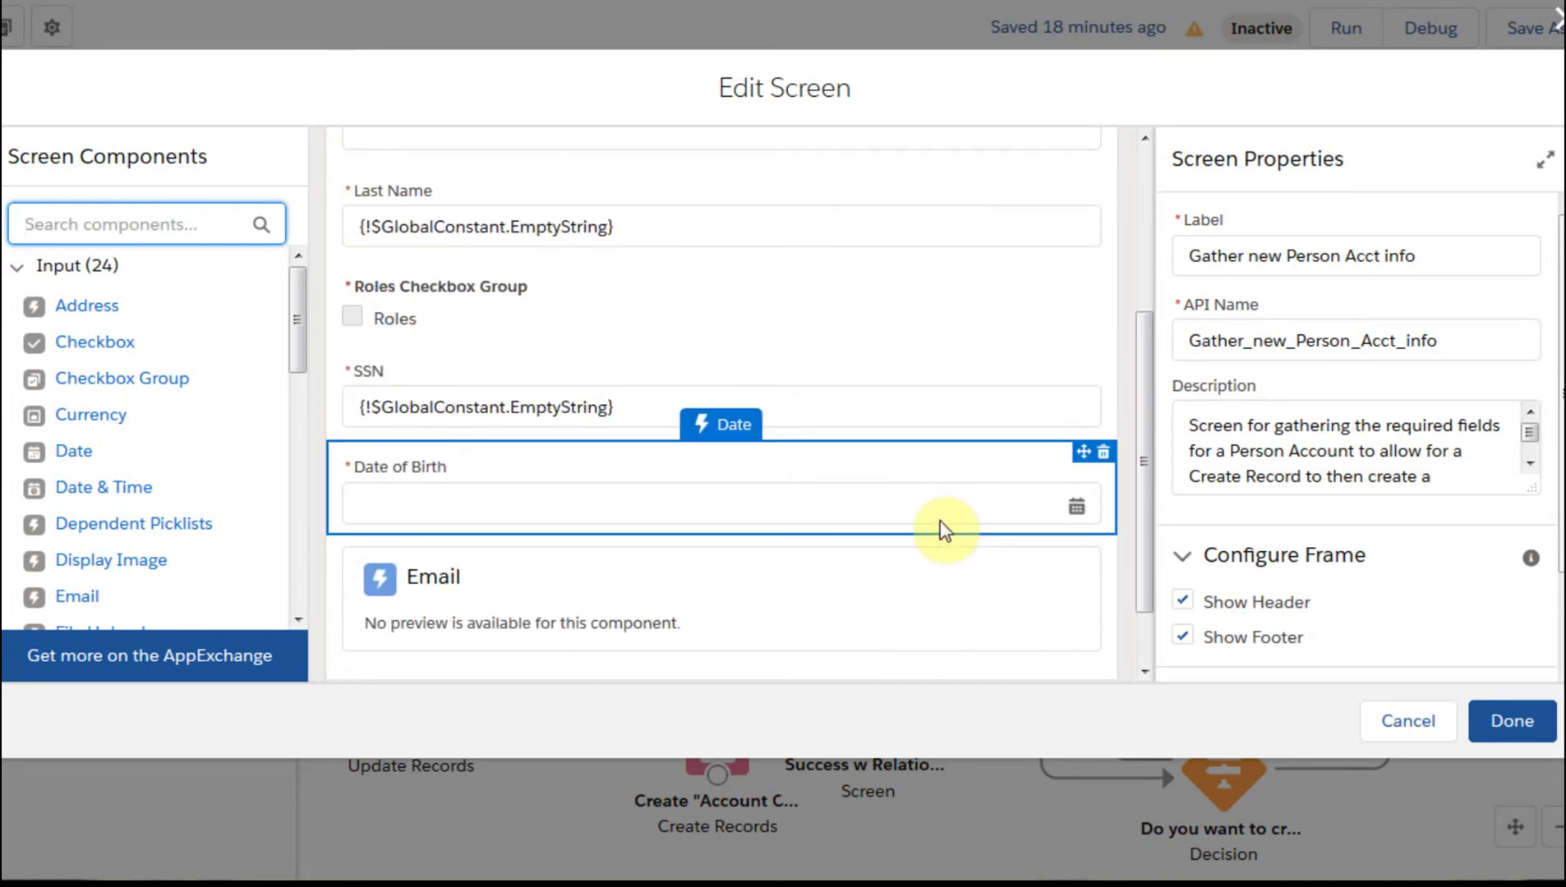
pyautogui.scroll(-1, 697, 382)
pyautogui.scroll(2, 650, 395)
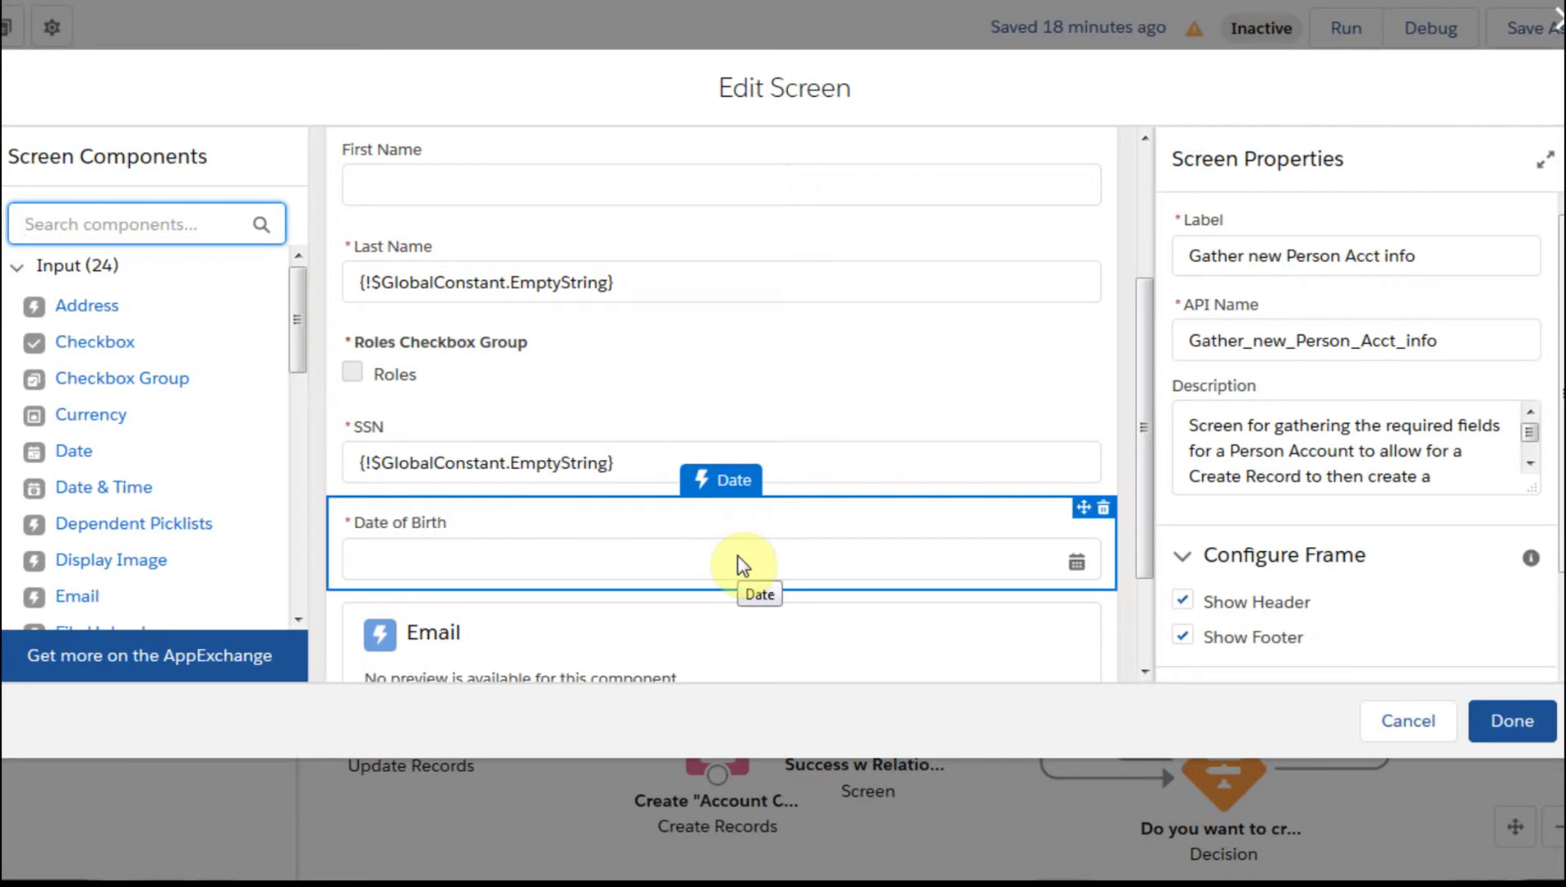
pyautogui.click(743, 566)
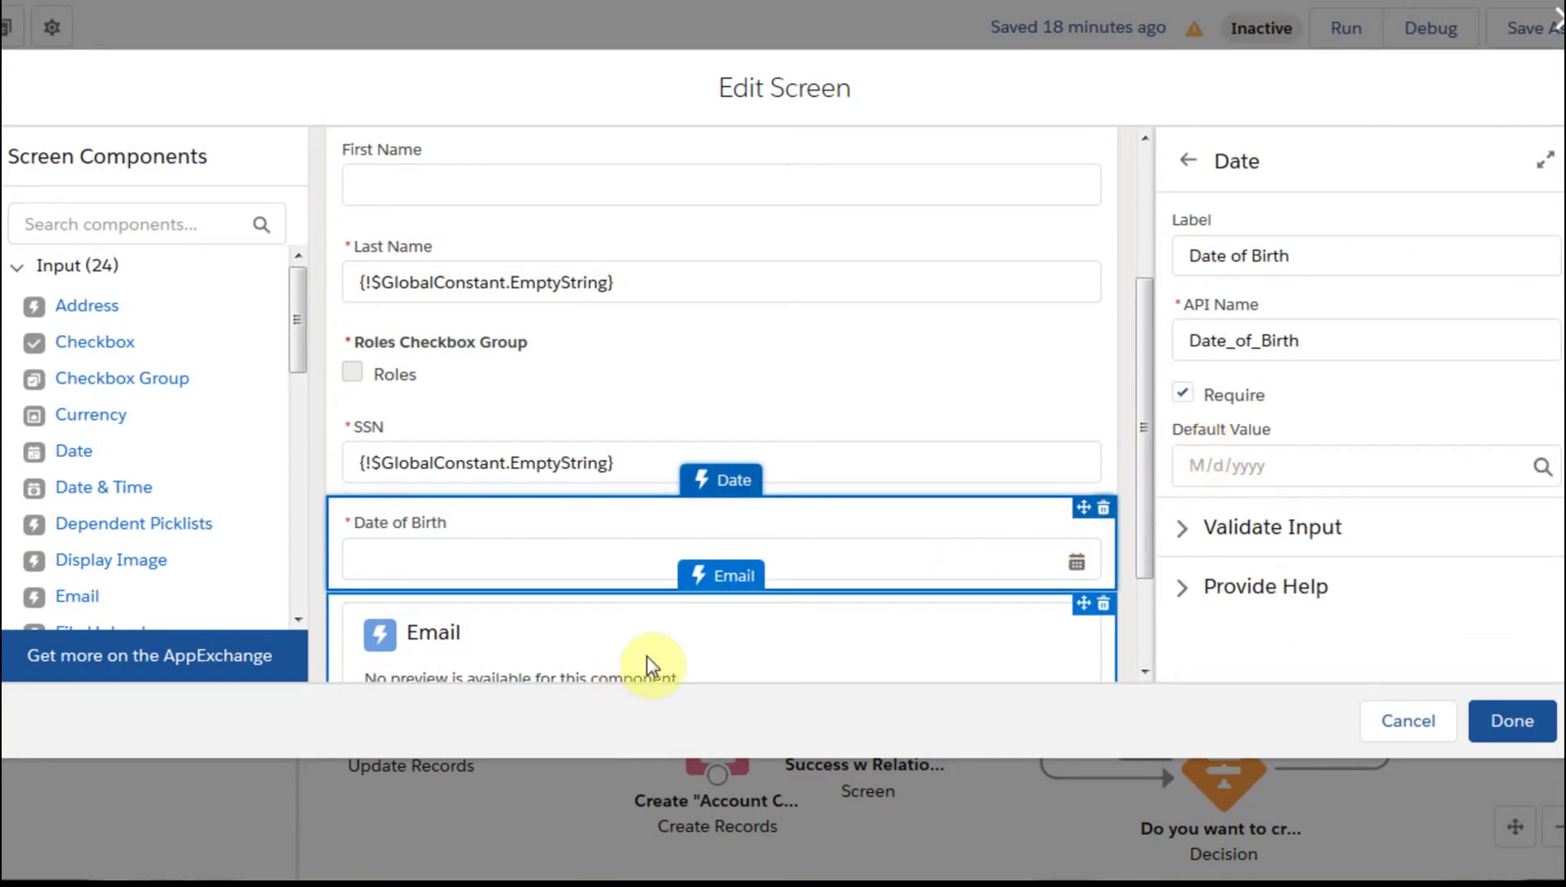
pyautogui.scroll(-2, 647, 657)
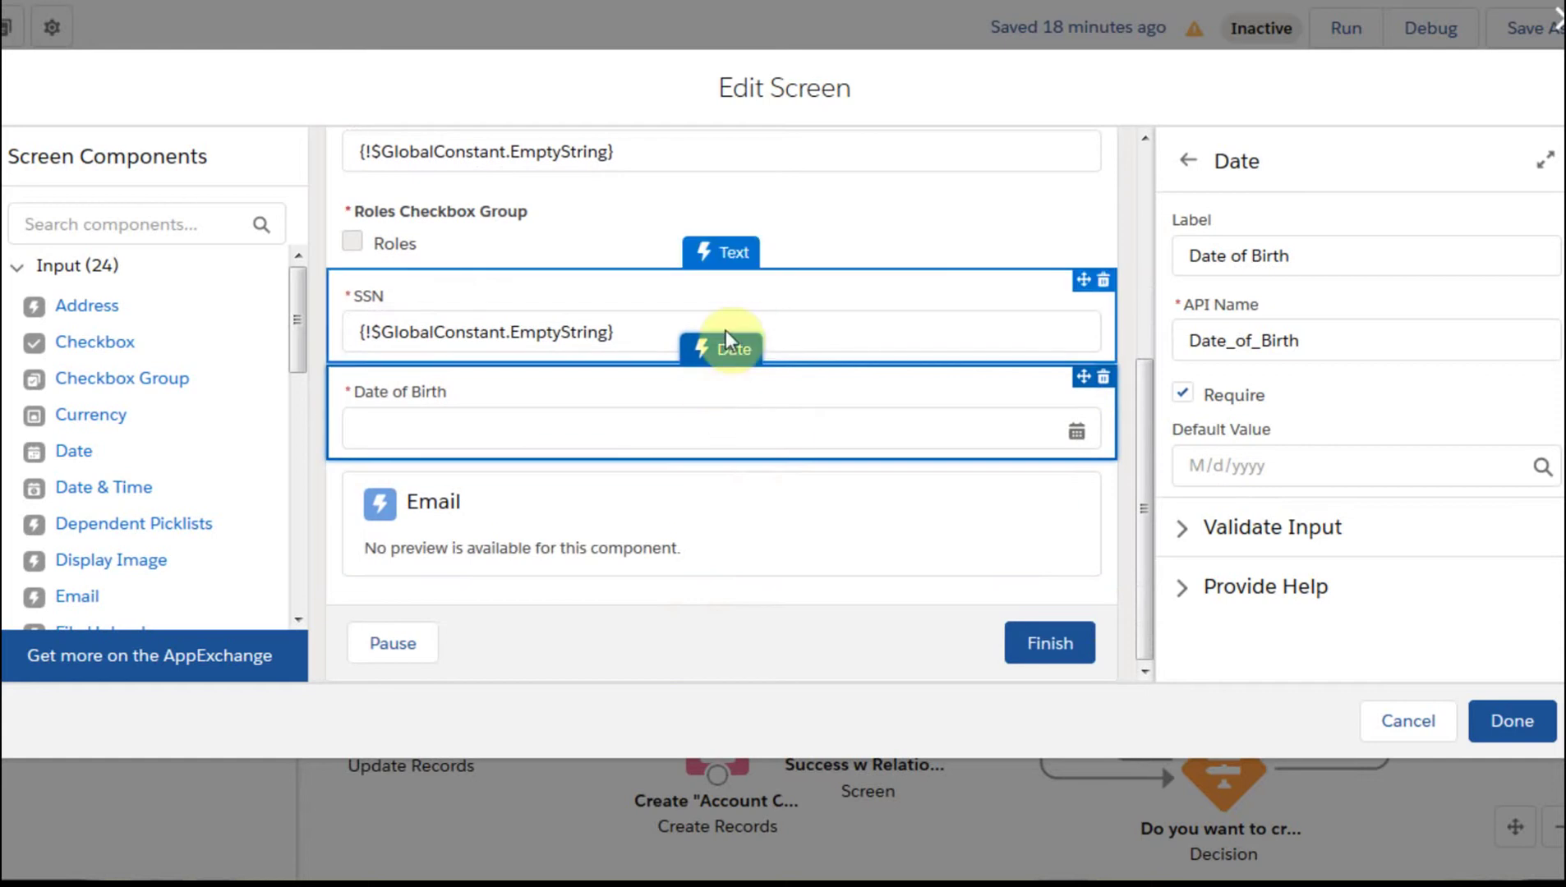
pyautogui.click(719, 533)
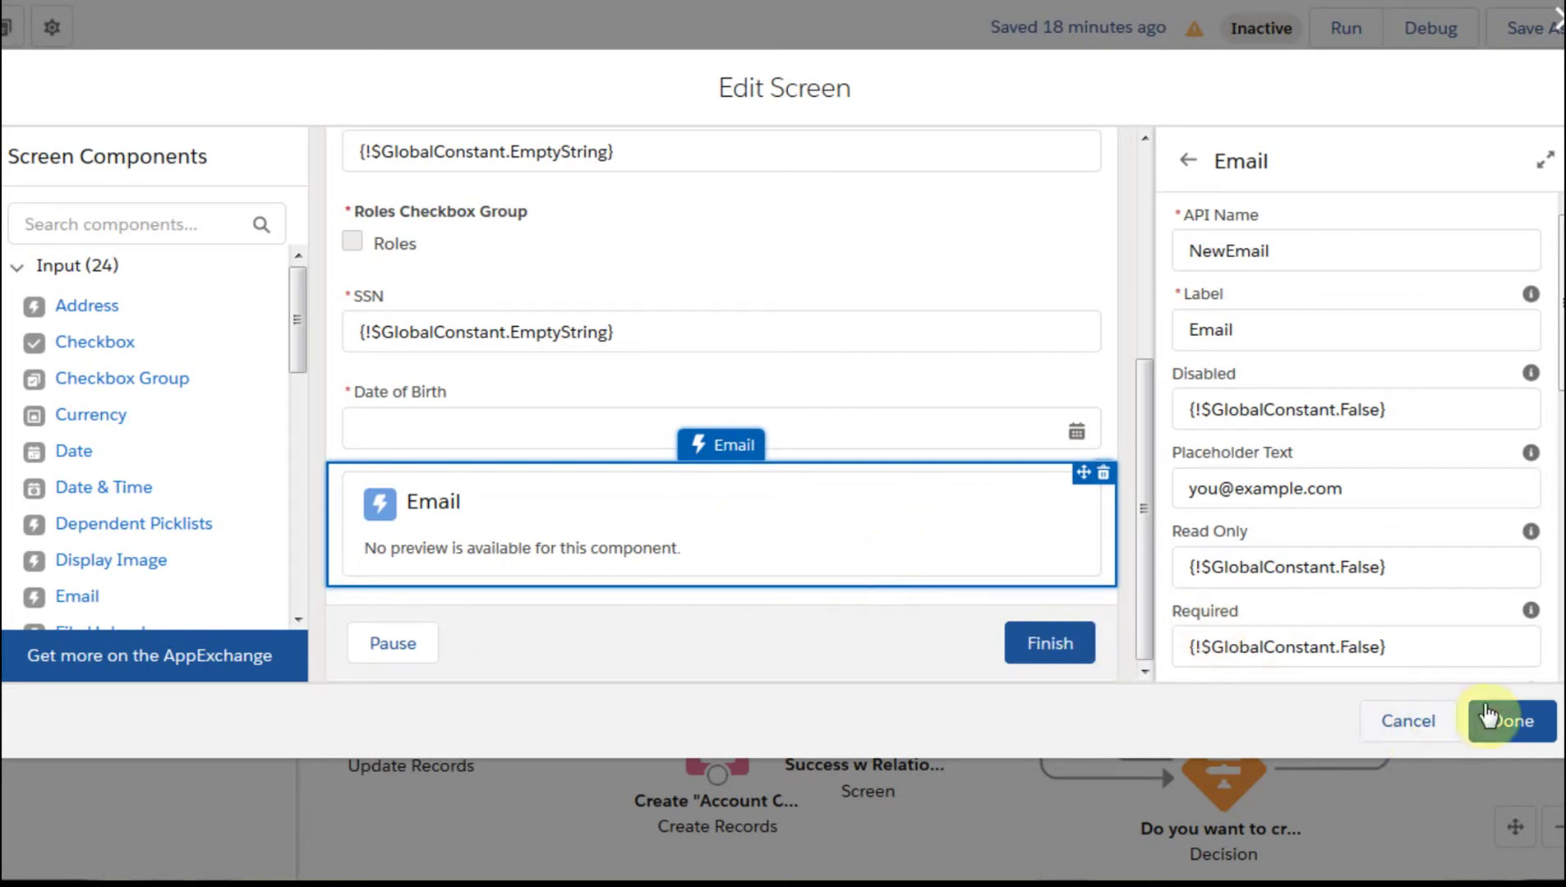
pyautogui.click(1422, 731)
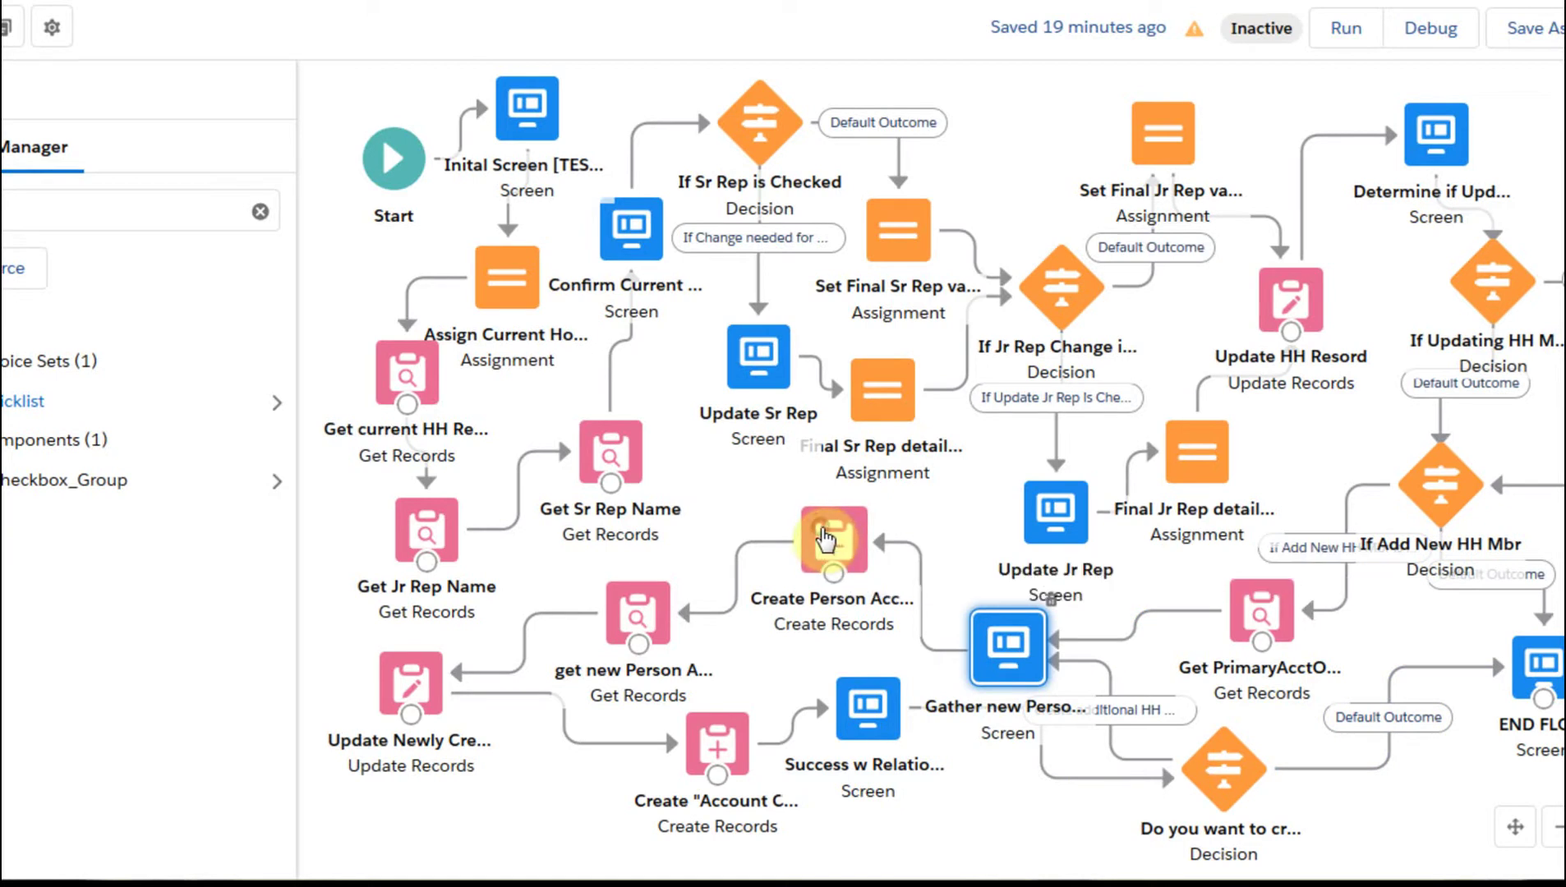
pyautogui.click(826, 540)
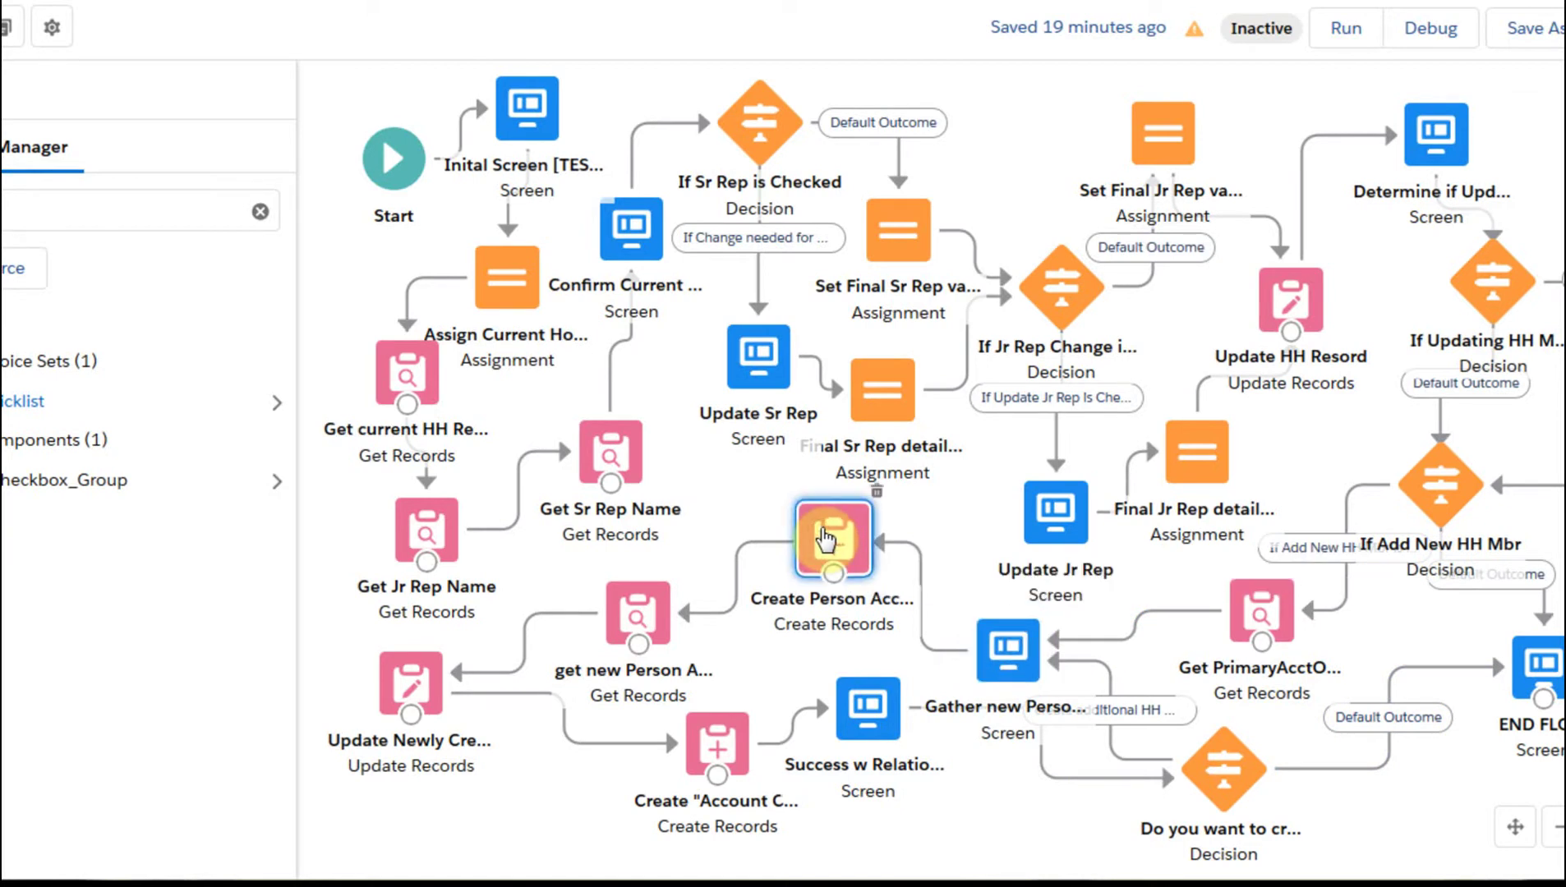
# Step: Review the Create Person Account settings, which store the new ID in varNewPersonAcctRecID, and cancel
pyautogui.doubleClick(826, 539)
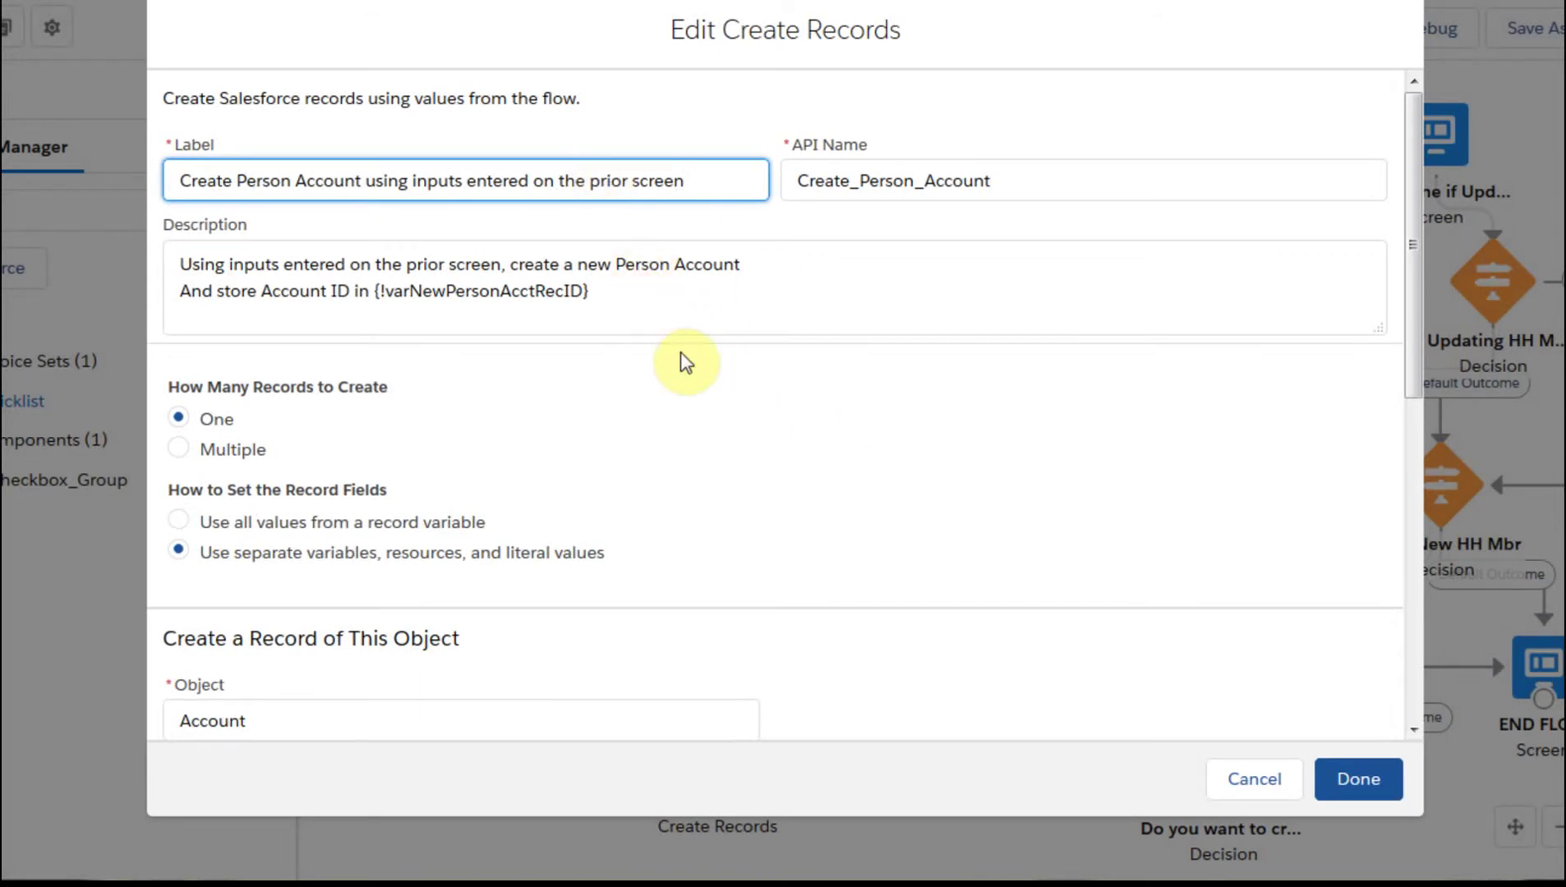
pyautogui.scroll(-3, 764, 485)
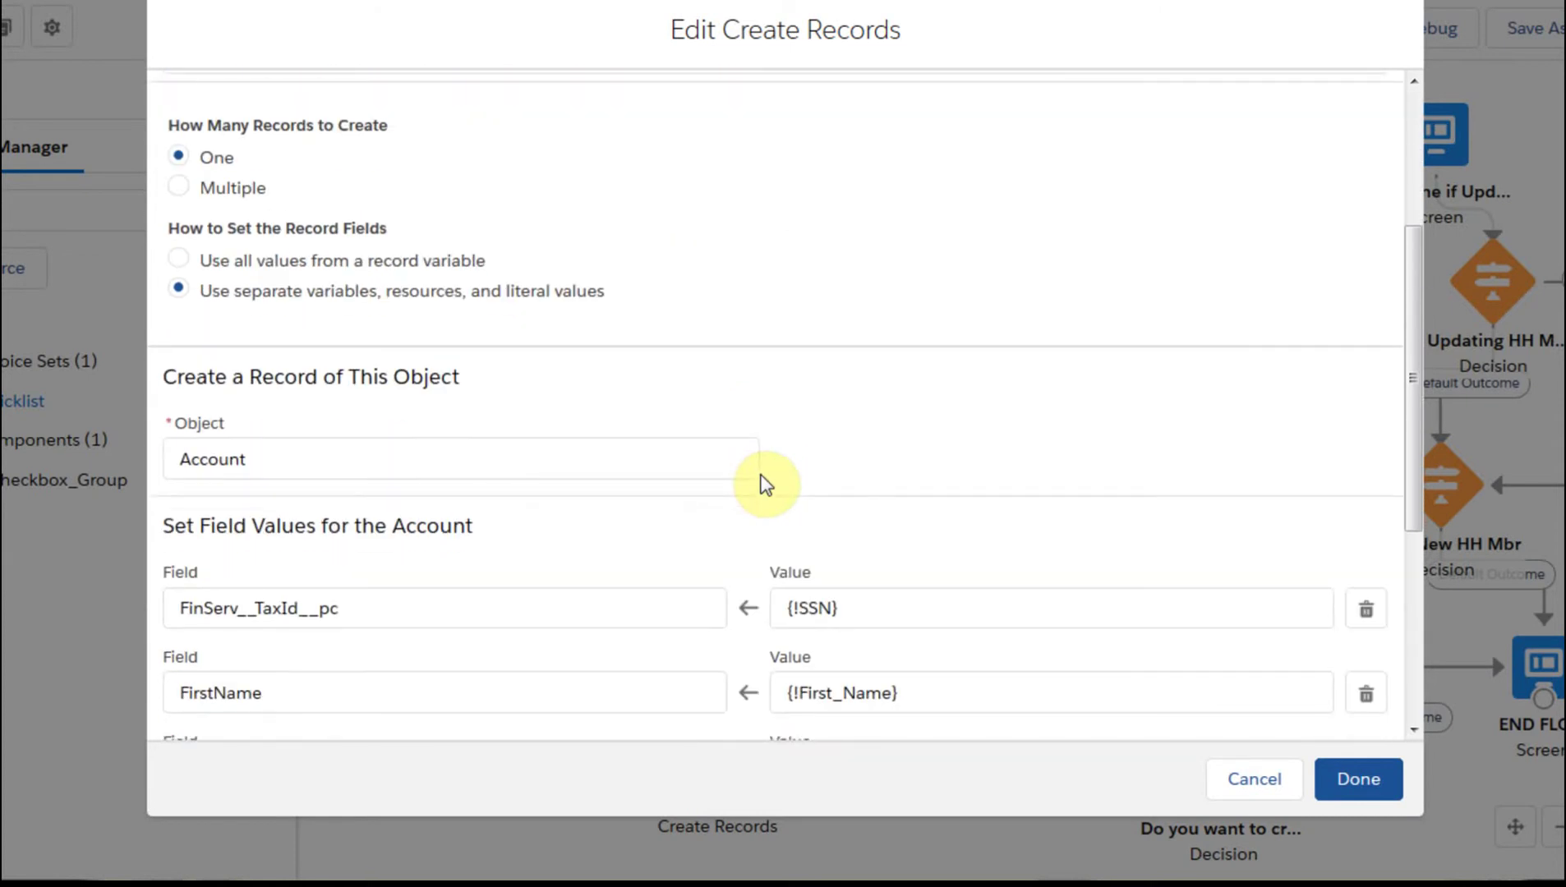
pyautogui.scroll(-2, 768, 477)
pyautogui.scroll(-2, 853, 521)
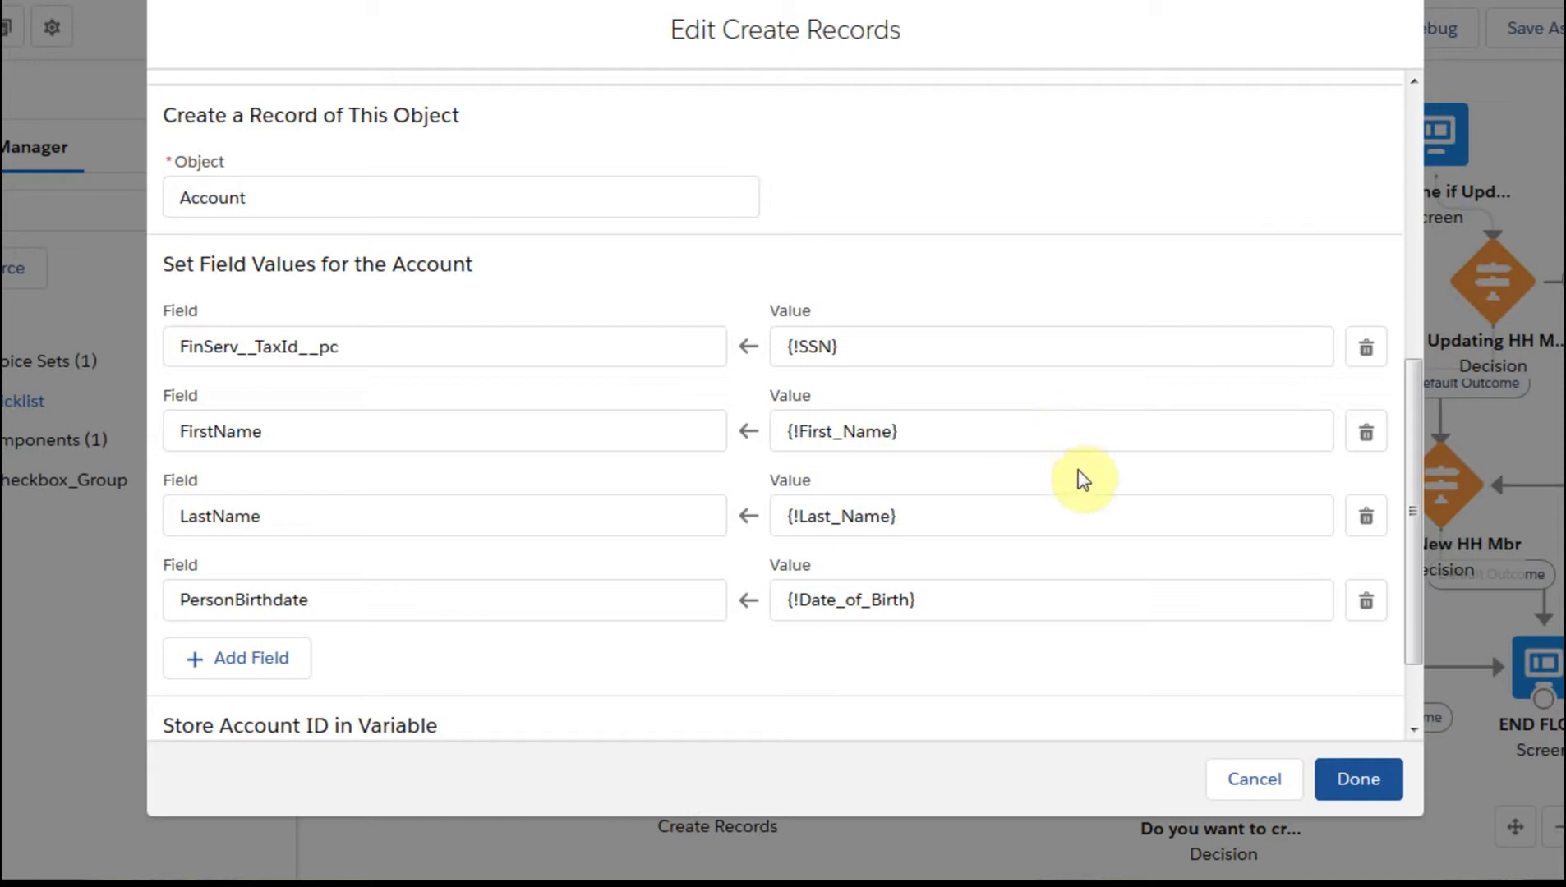
pyautogui.scroll(-2, 1079, 475)
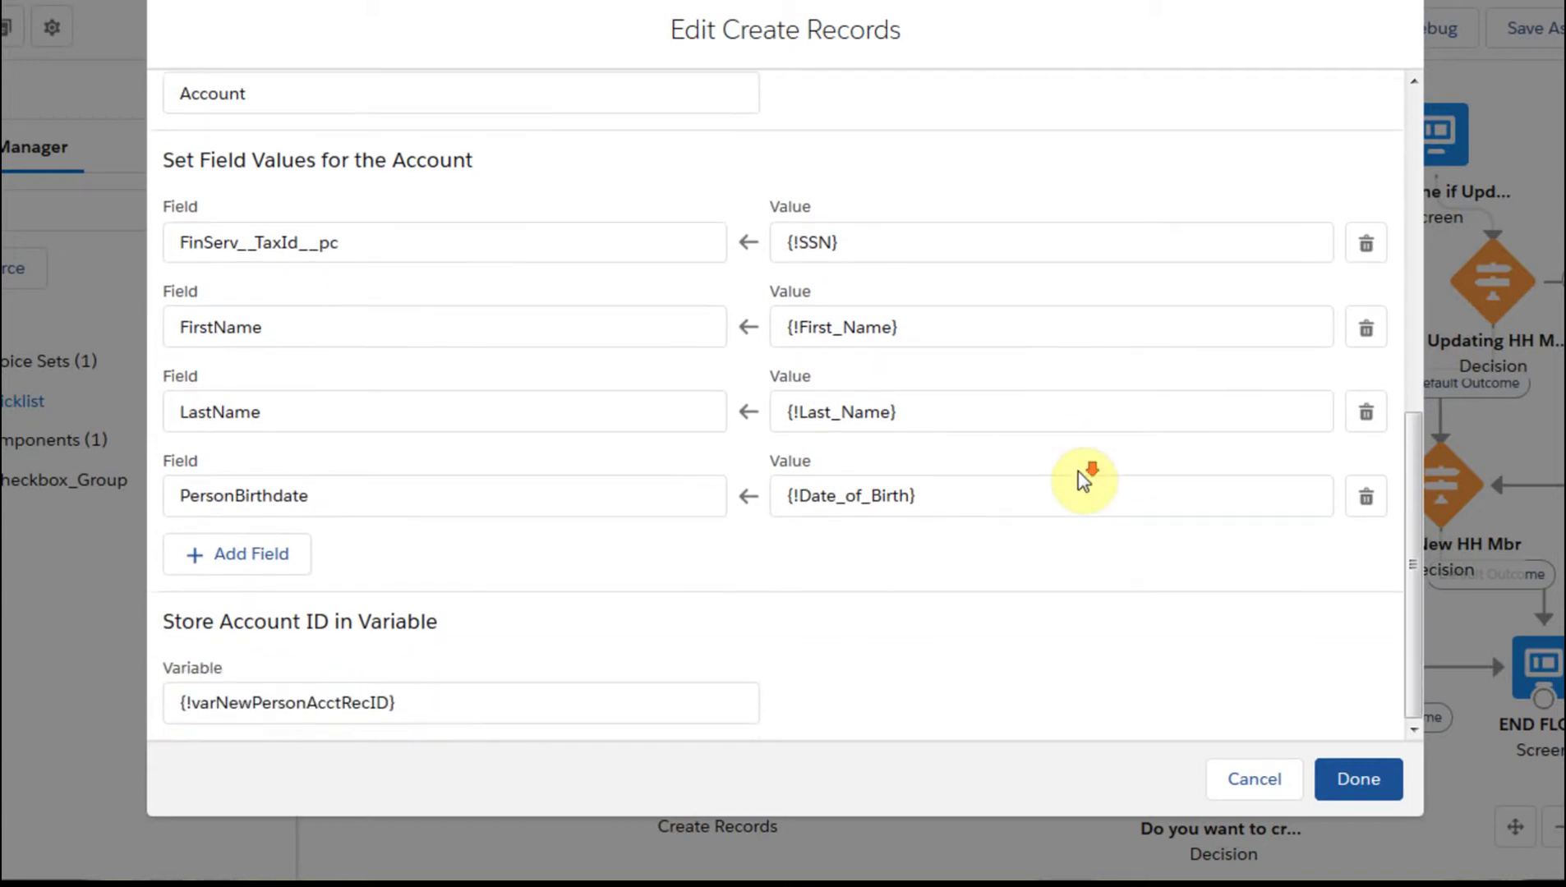
pyautogui.scroll(3, 1079, 475)
pyautogui.scroll(-3, 1079, 475)
pyautogui.scroll(-1, 1079, 480)
pyautogui.scroll(2, 1079, 480)
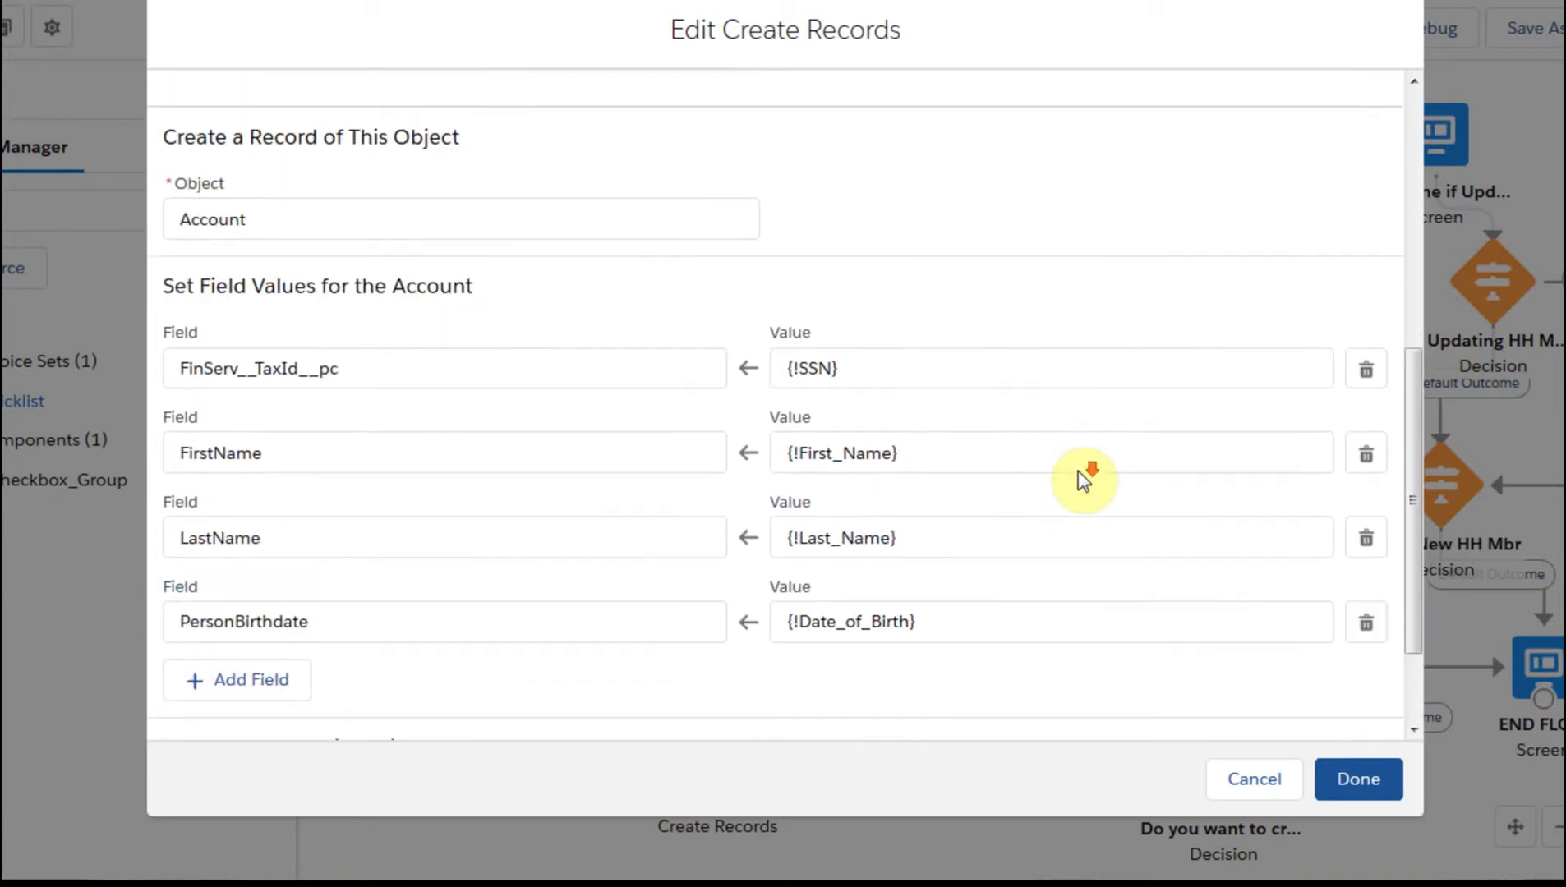
pyautogui.scroll(-2, 1079, 480)
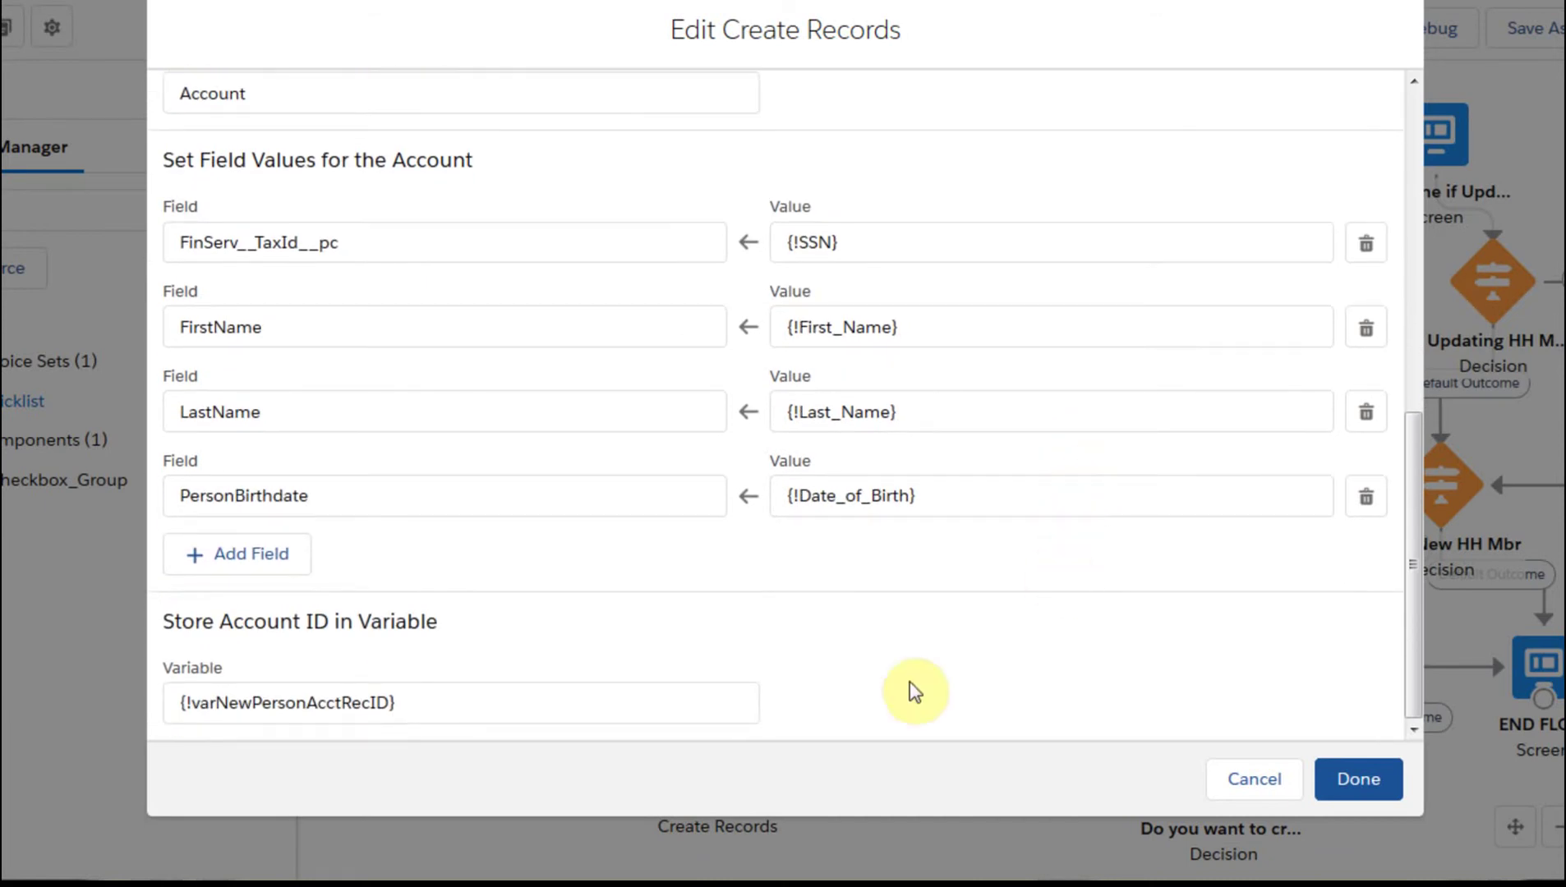
pyautogui.scroll(3, 902, 654)
pyautogui.scroll(-3, 900, 673)
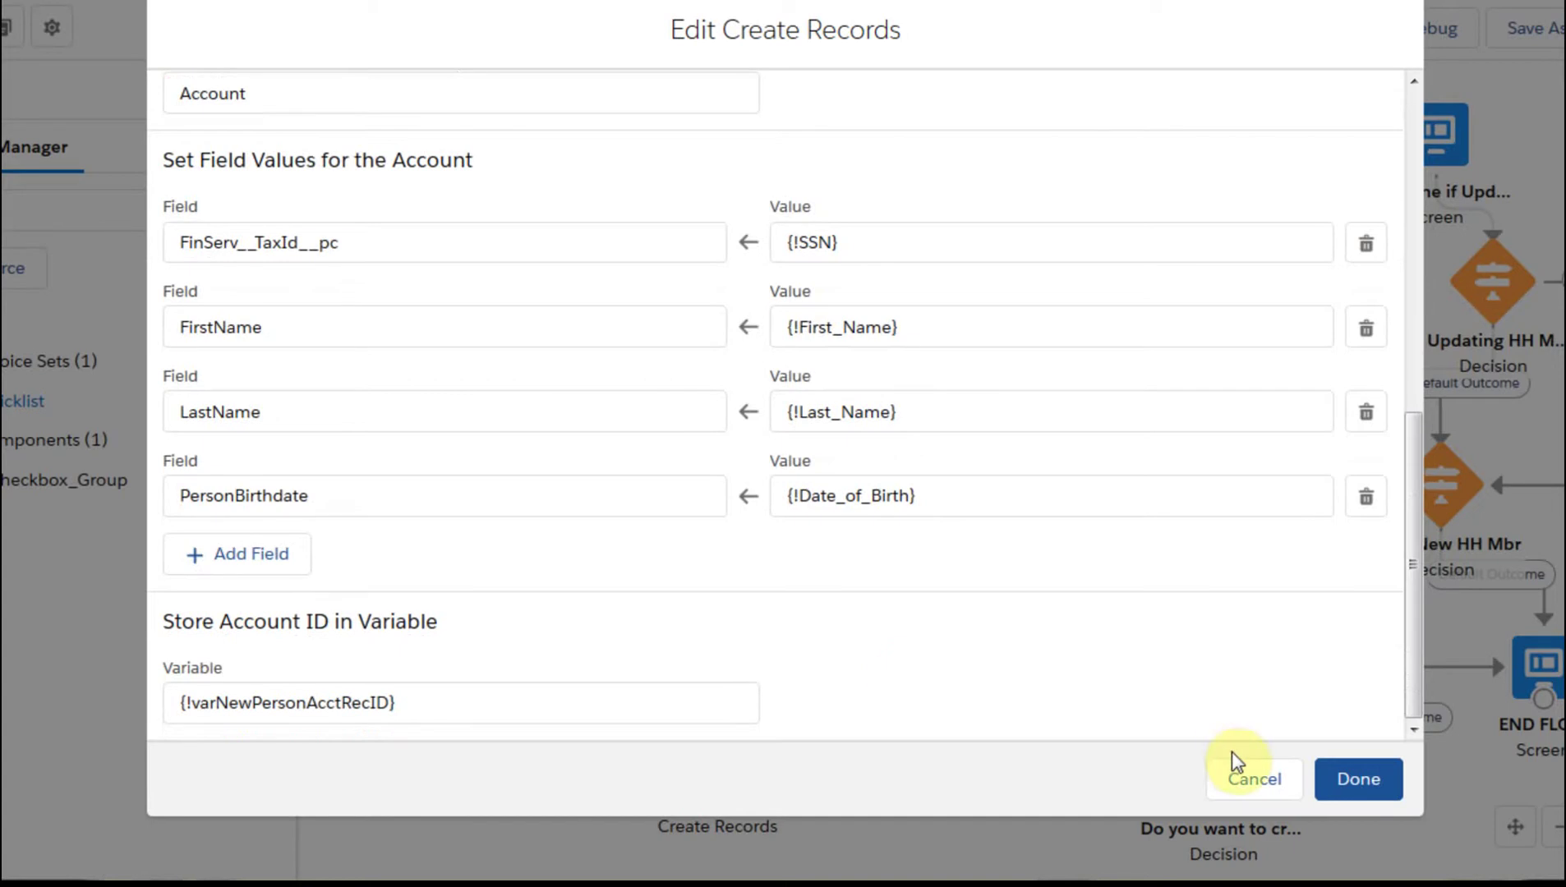
pyautogui.click(1235, 774)
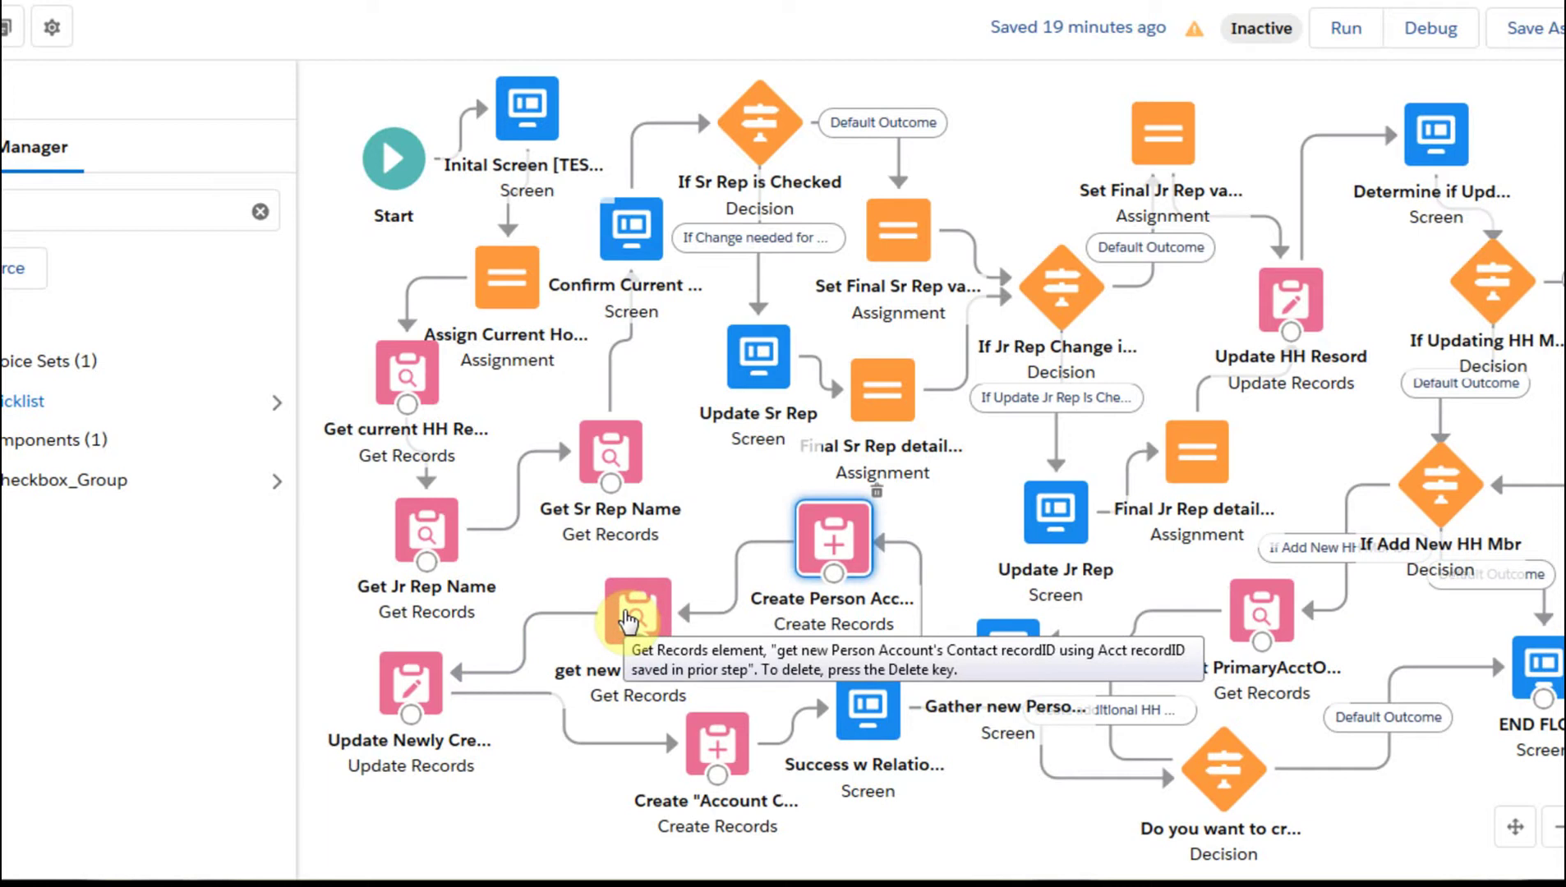
pyautogui.click(630, 618)
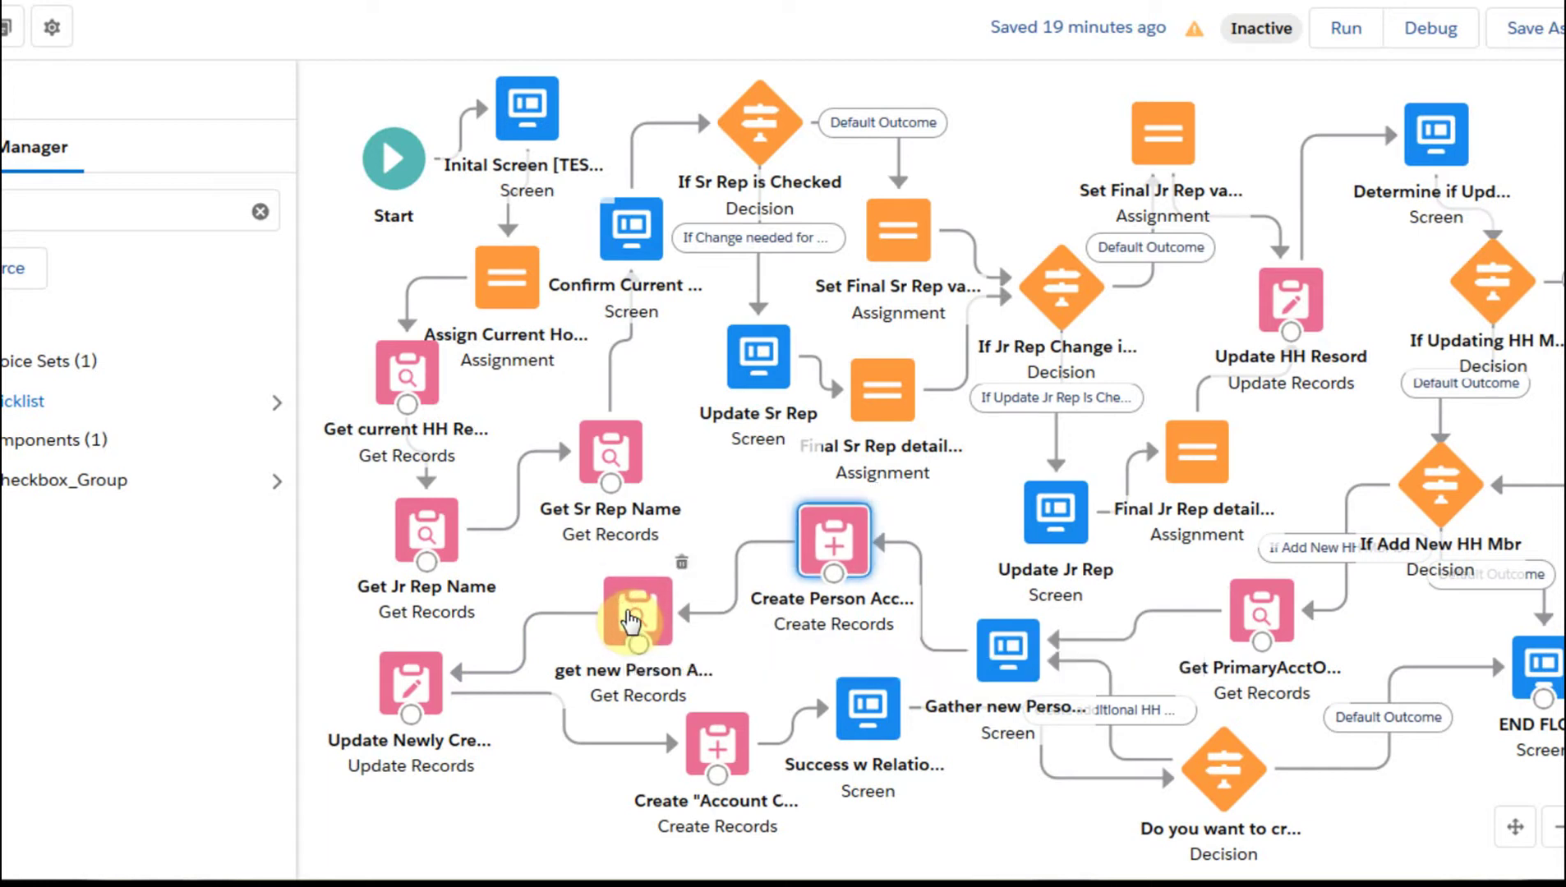
pyautogui.doubleClick(630, 618)
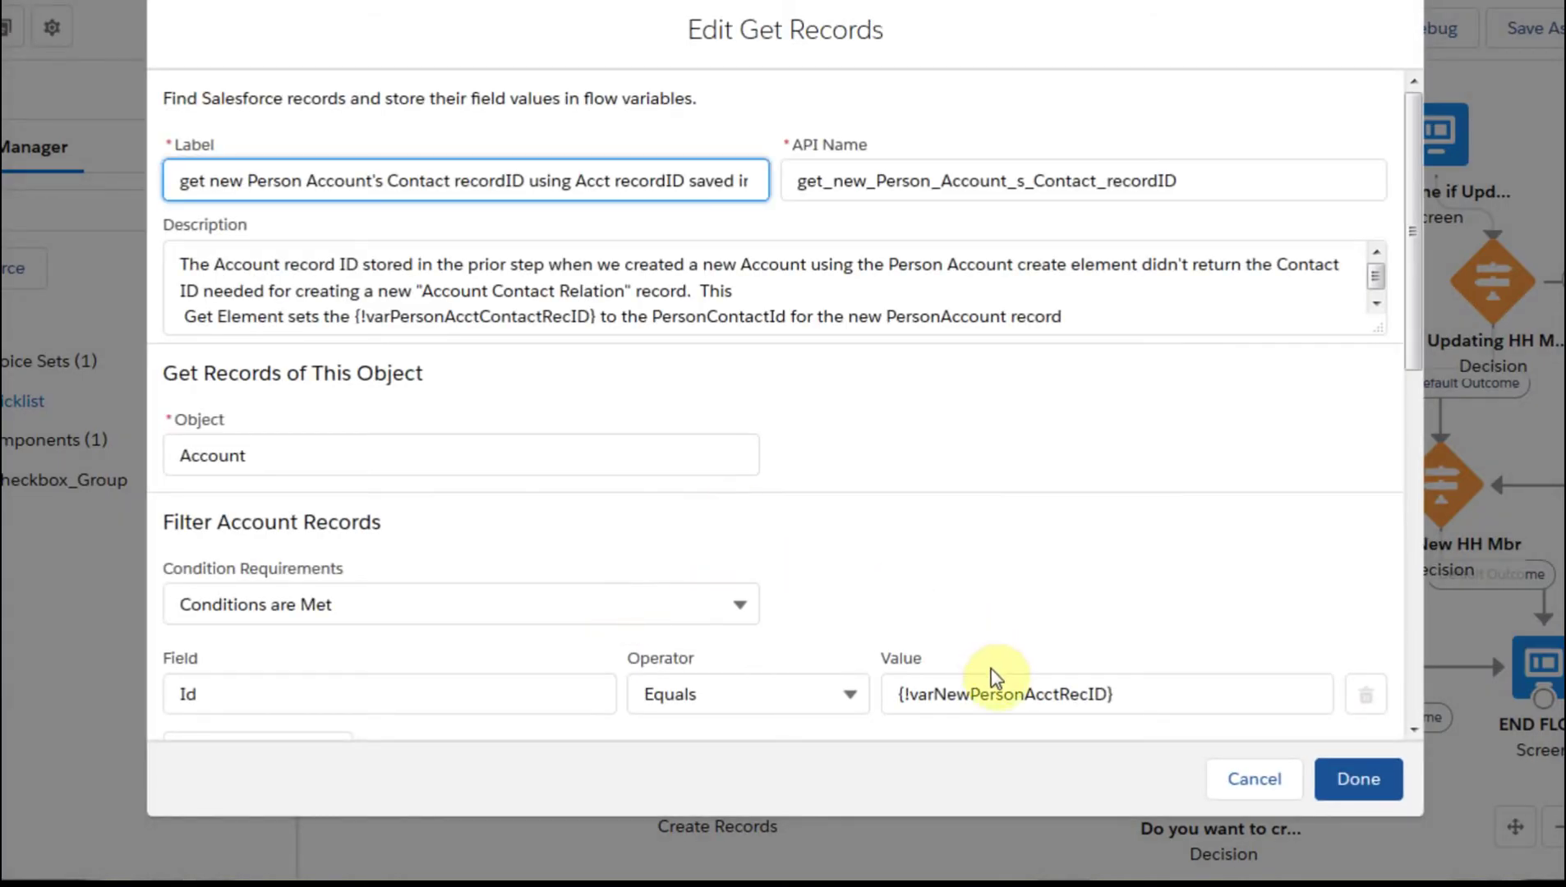
pyautogui.scroll(-3, 780, 455)
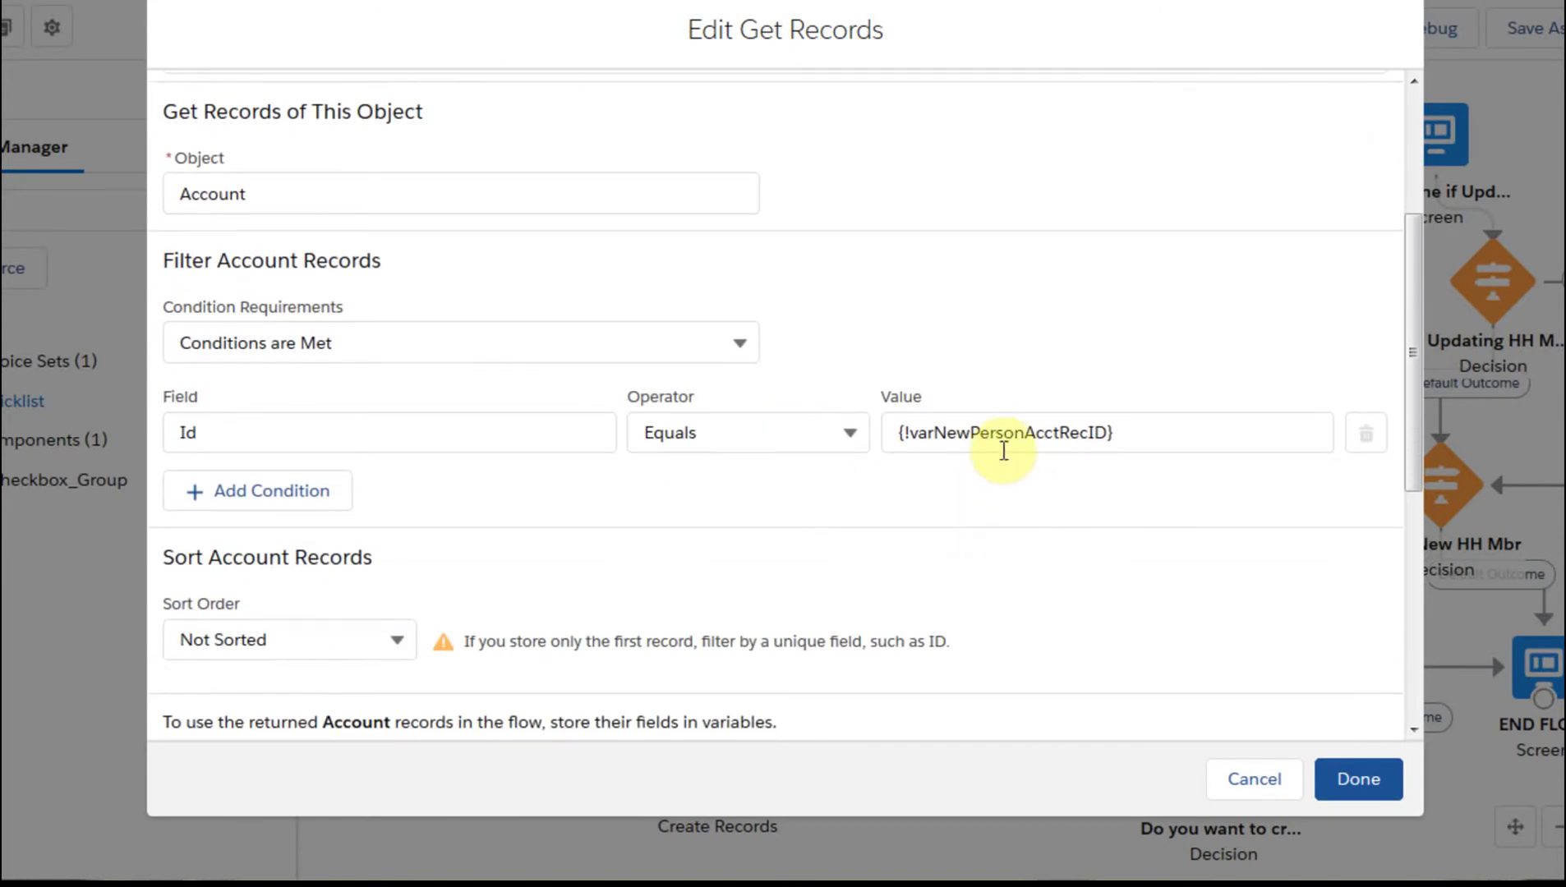
pyautogui.scroll(-2, 989, 470)
pyautogui.scroll(-5, 989, 470)
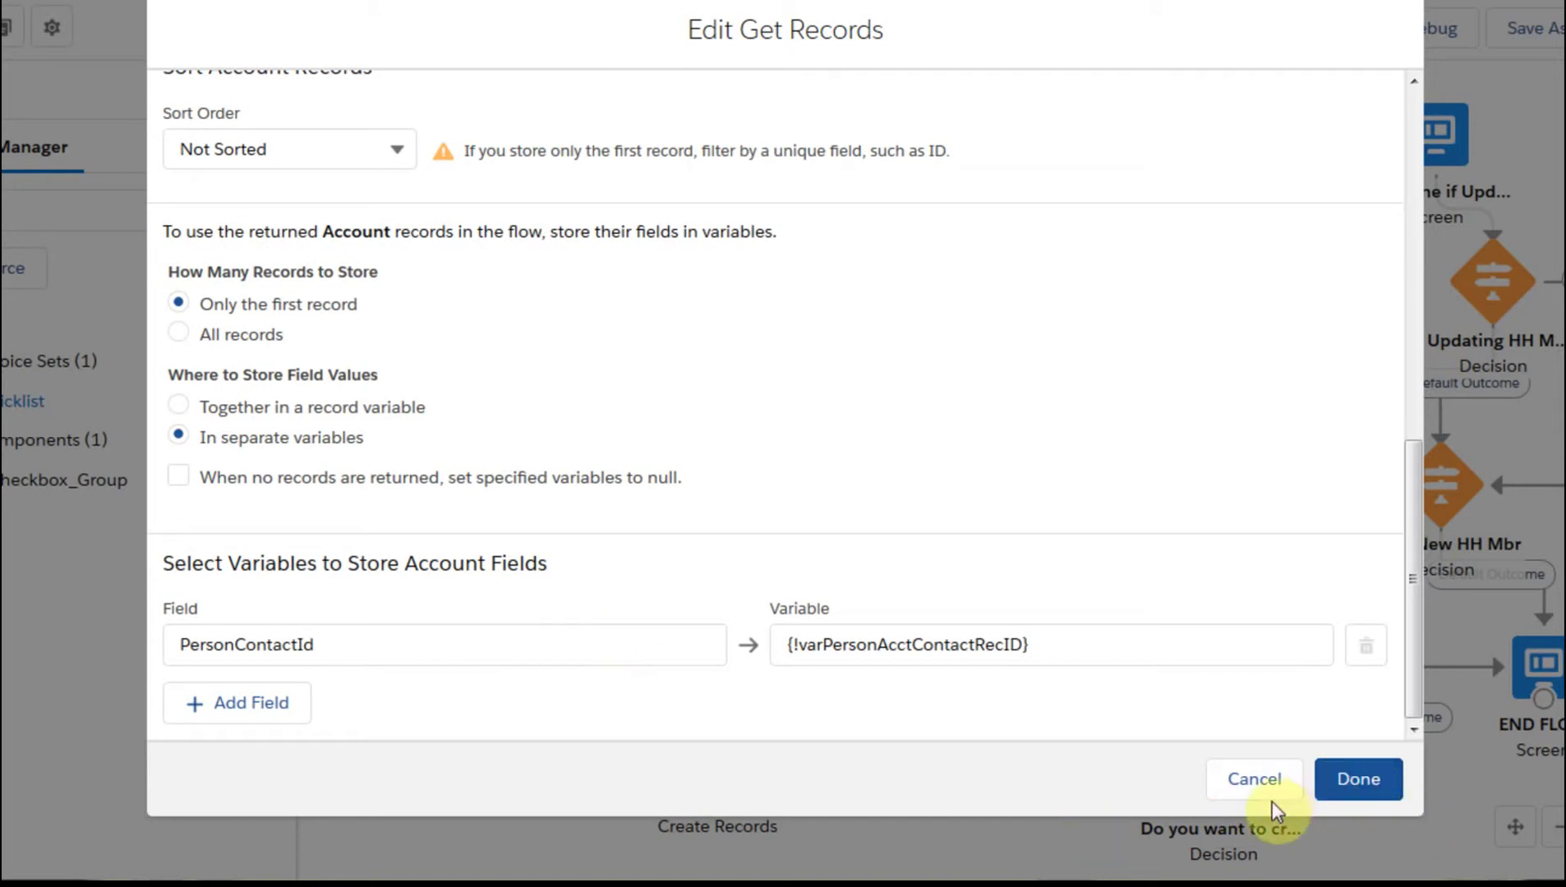
pyautogui.click(1250, 778)
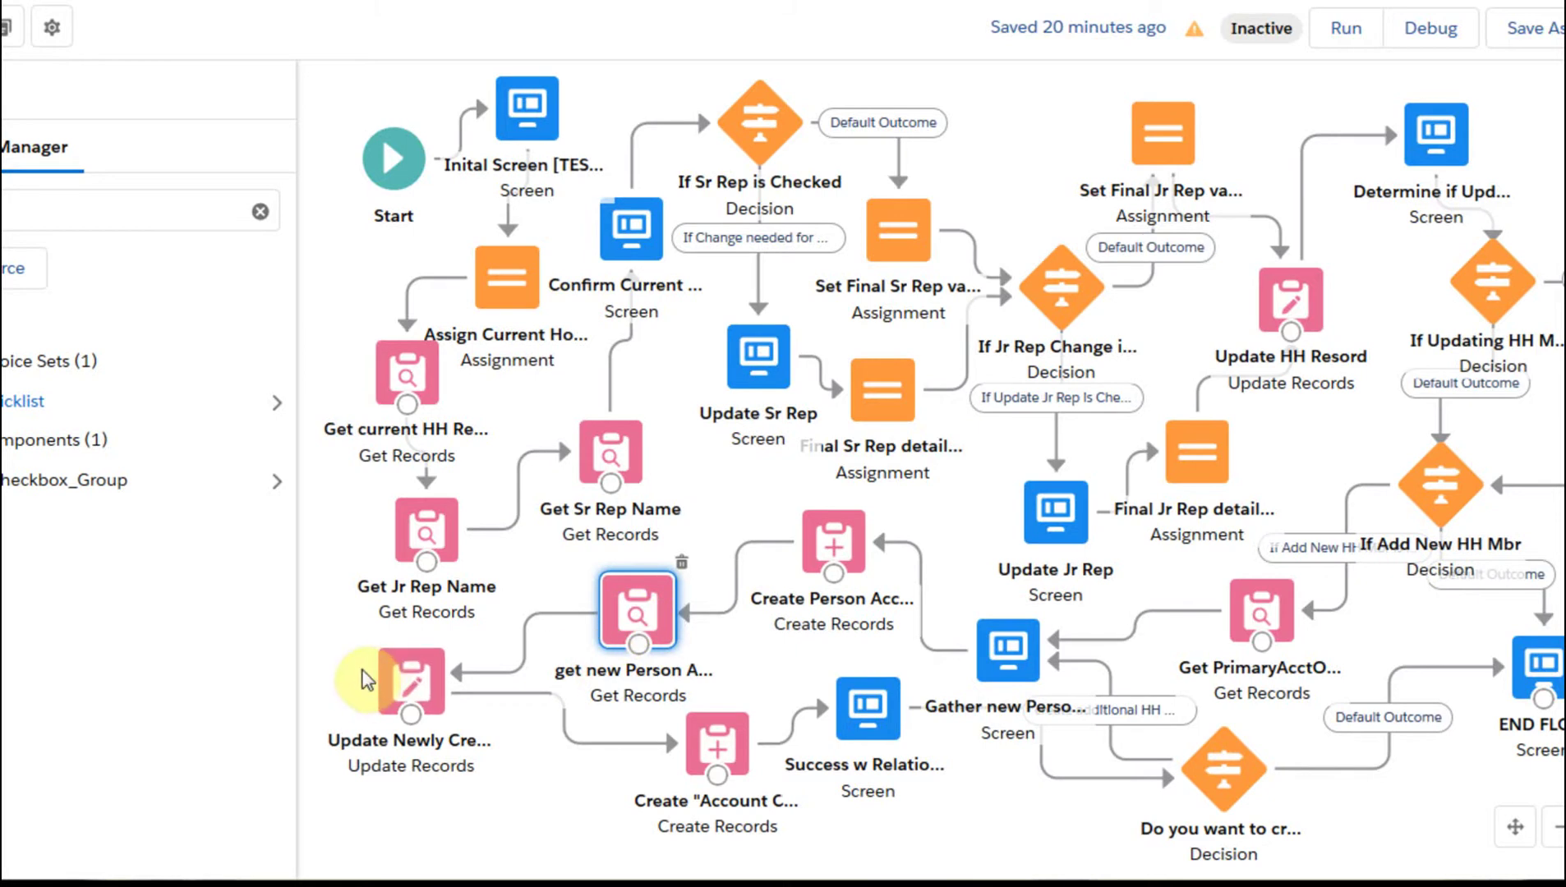
pyautogui.doubleClick(403, 688)
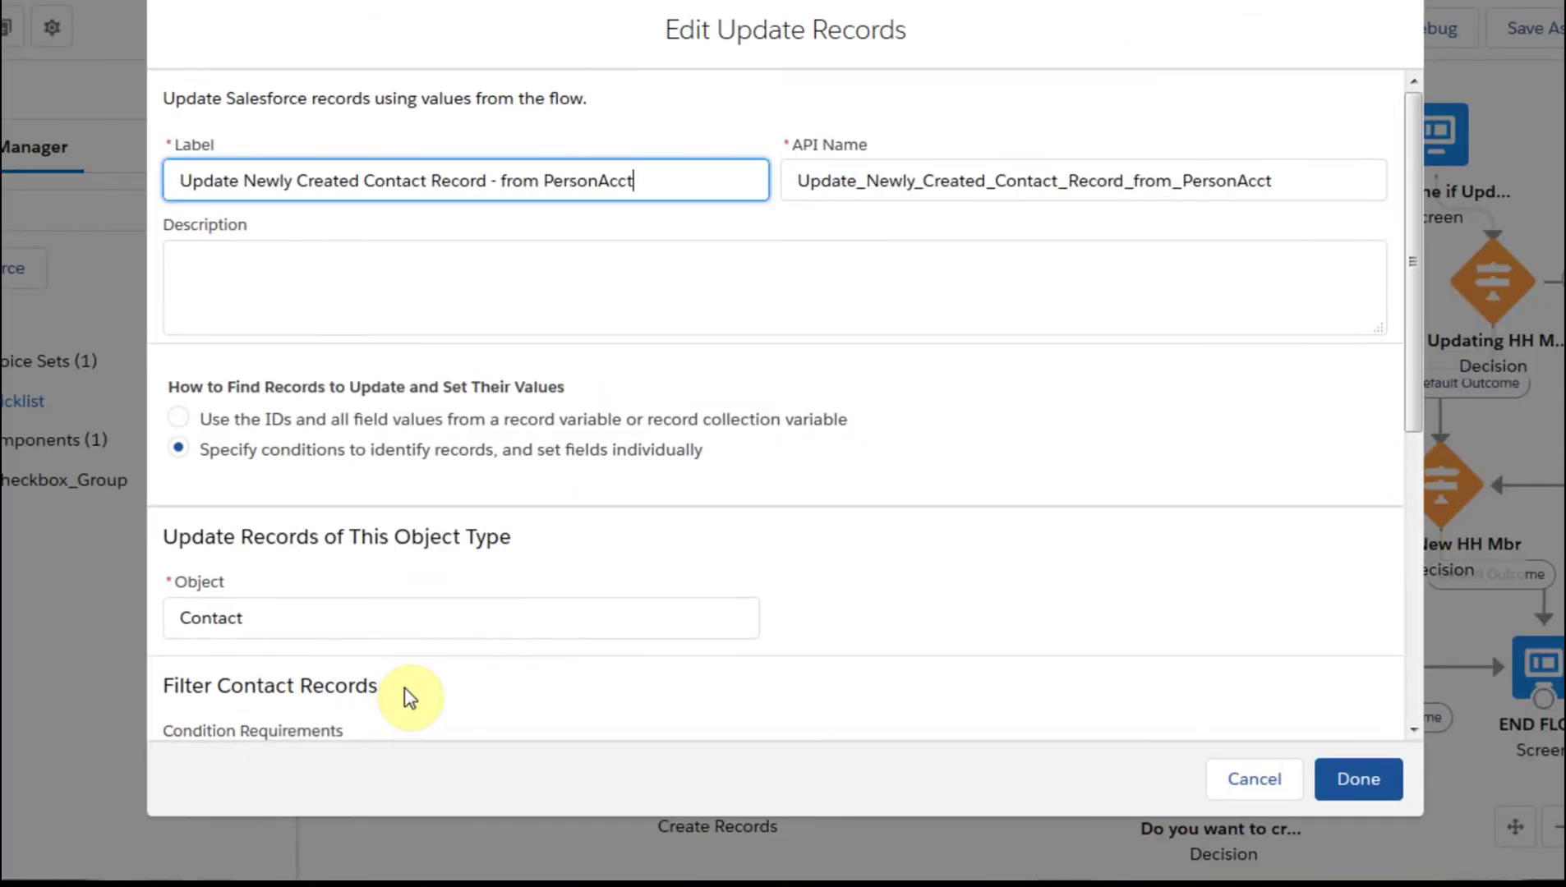
pyautogui.scroll(-3, 840, 626)
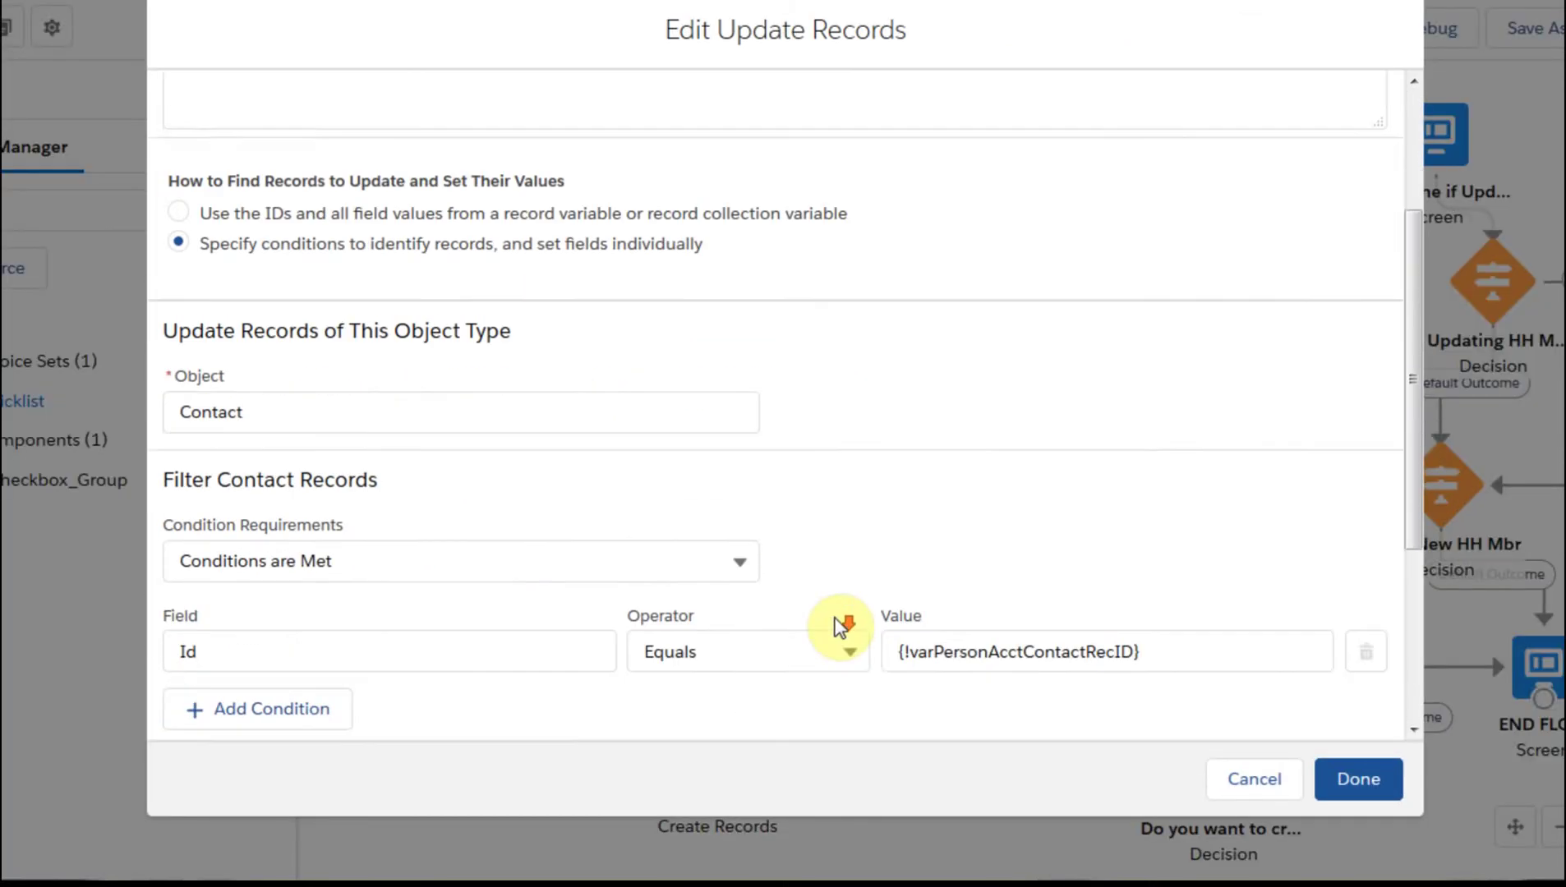
pyautogui.scroll(3, 657, 415)
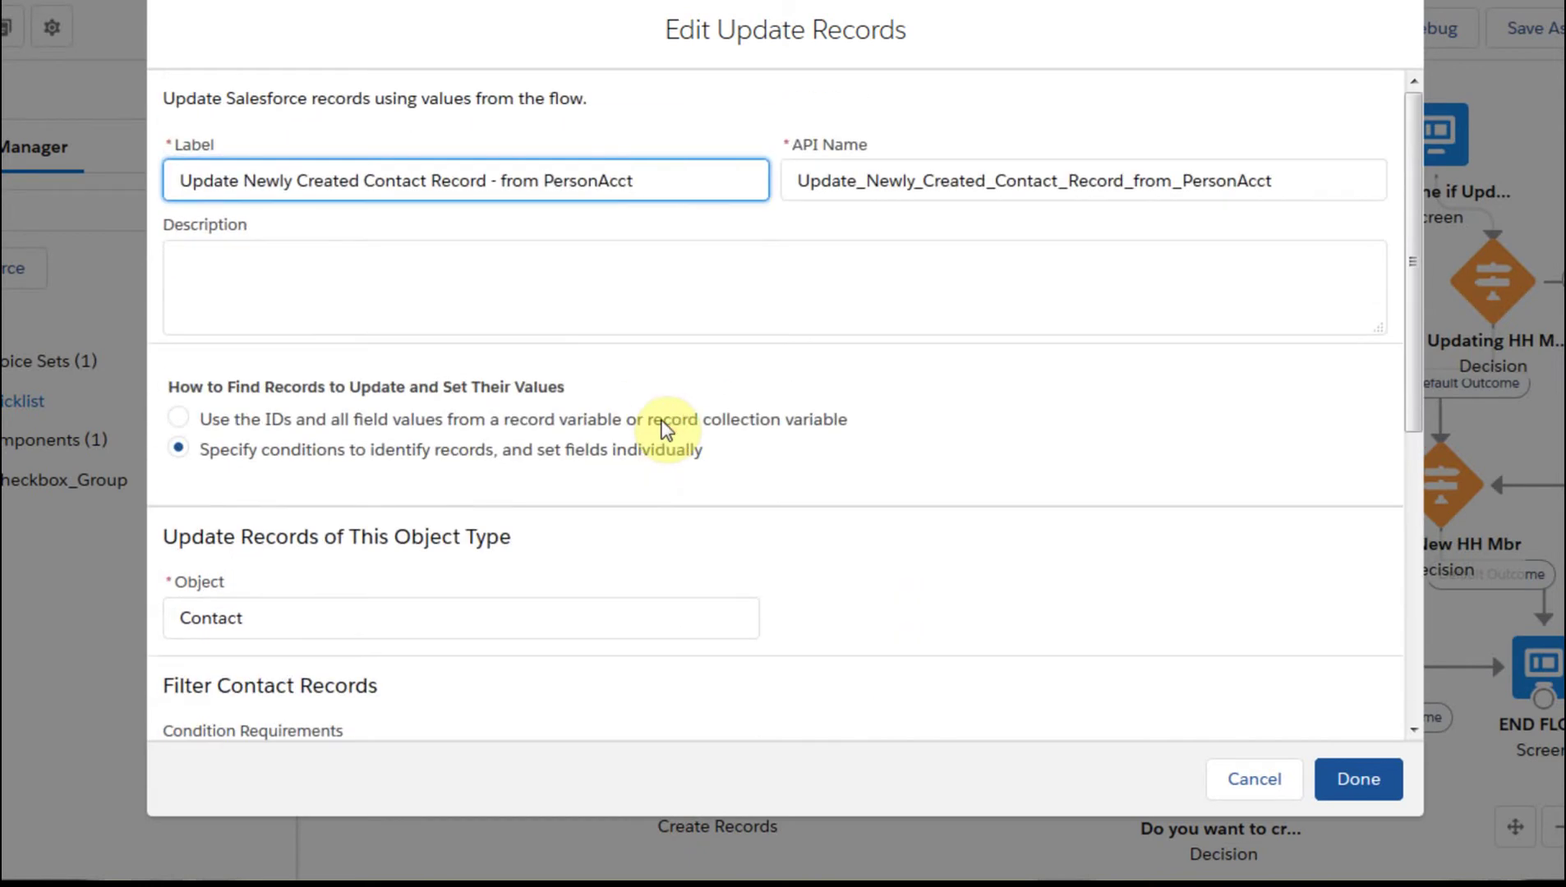
pyautogui.scroll(-3, 688, 465)
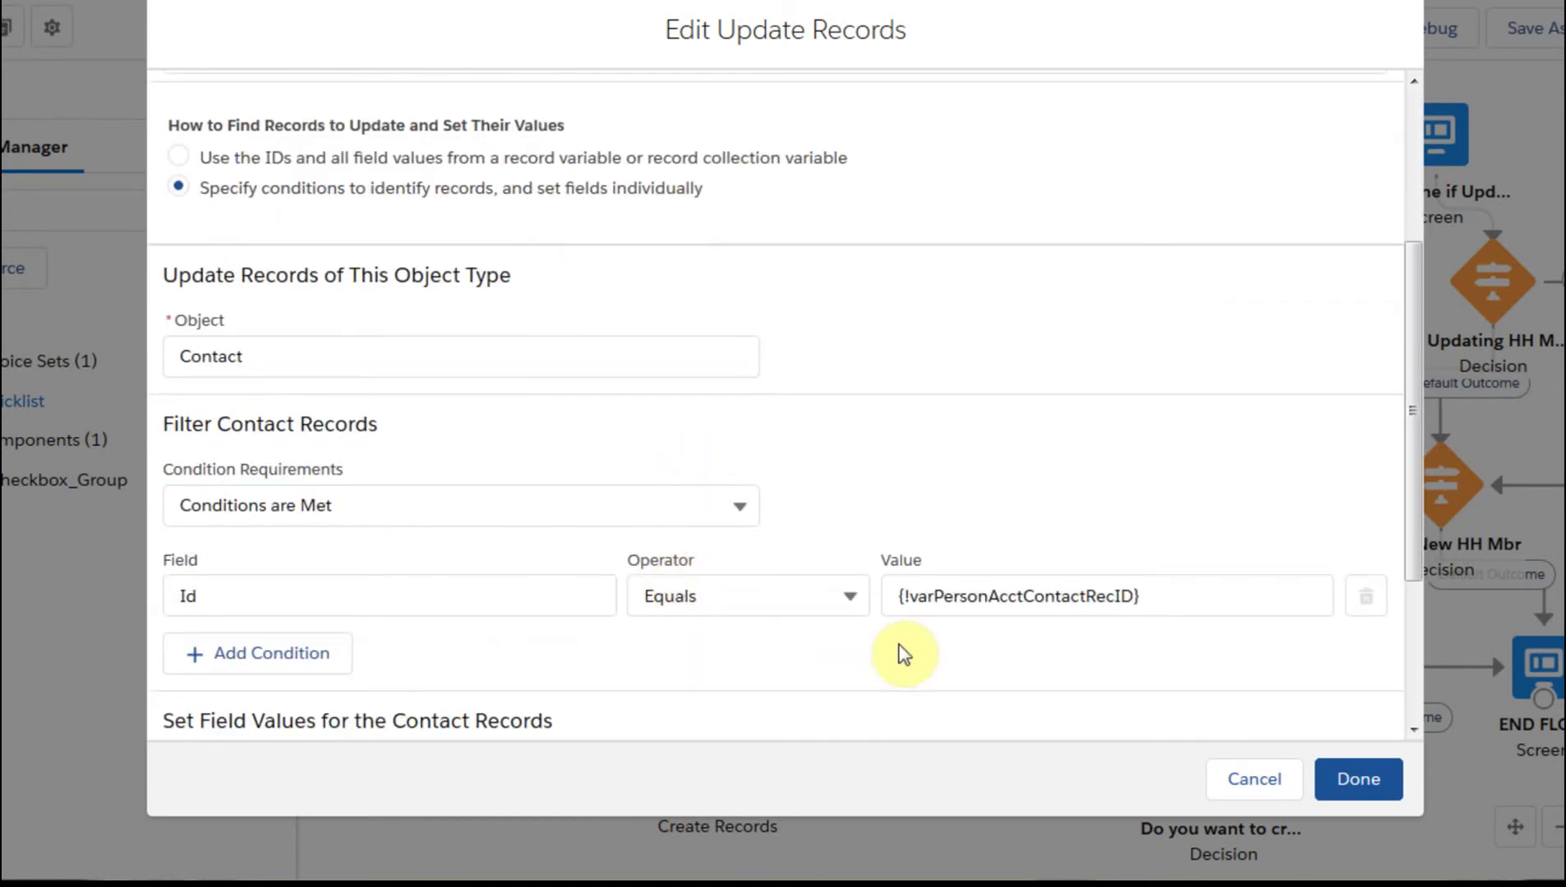
pyautogui.scroll(-3, 880, 667)
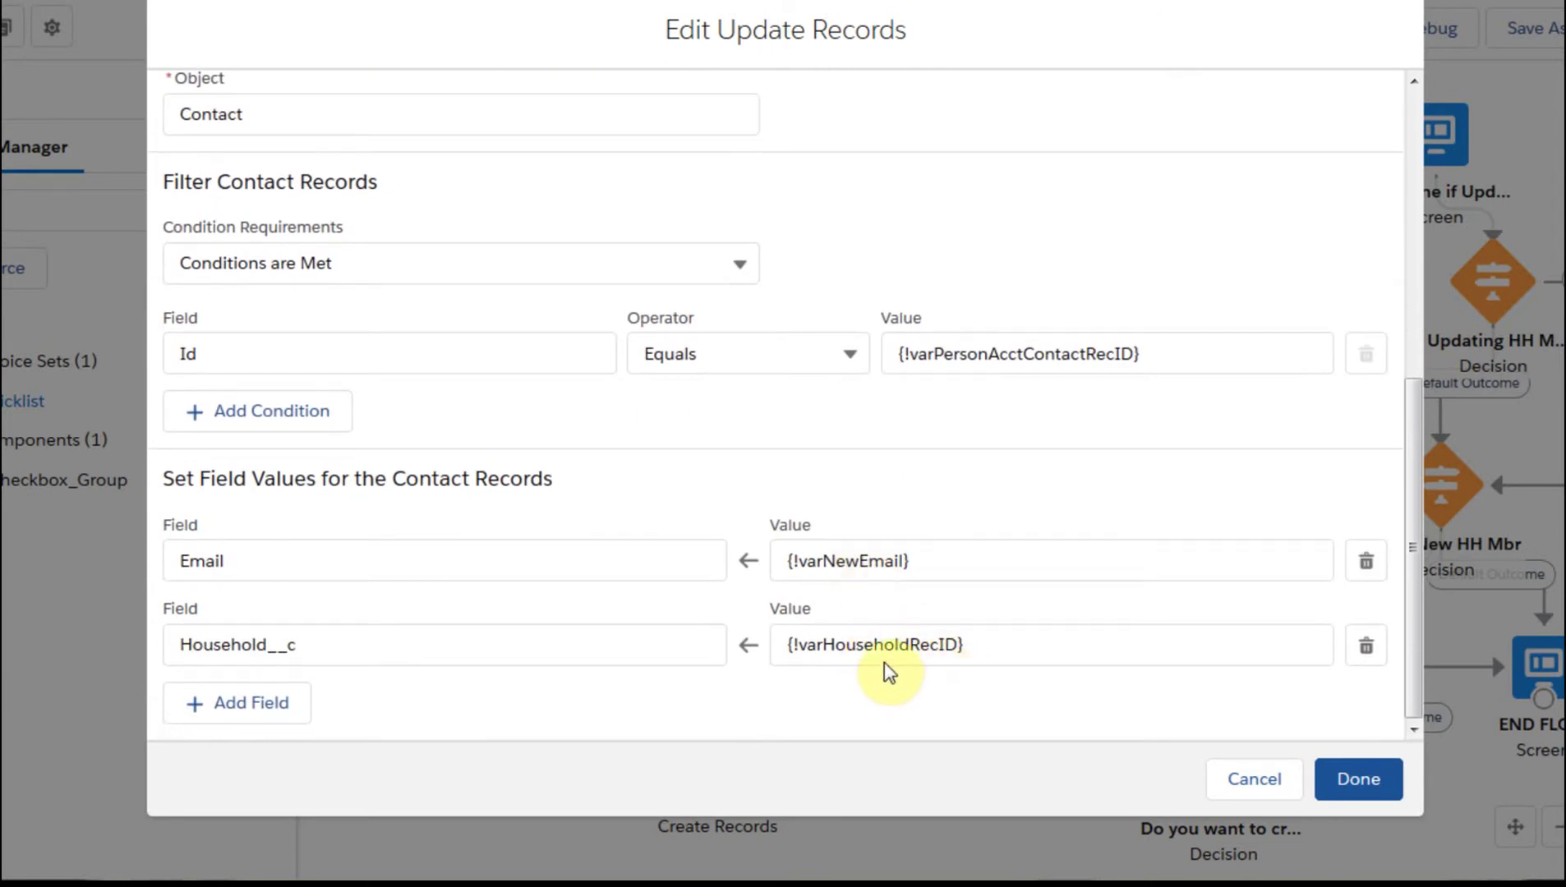
pyautogui.click(1271, 793)
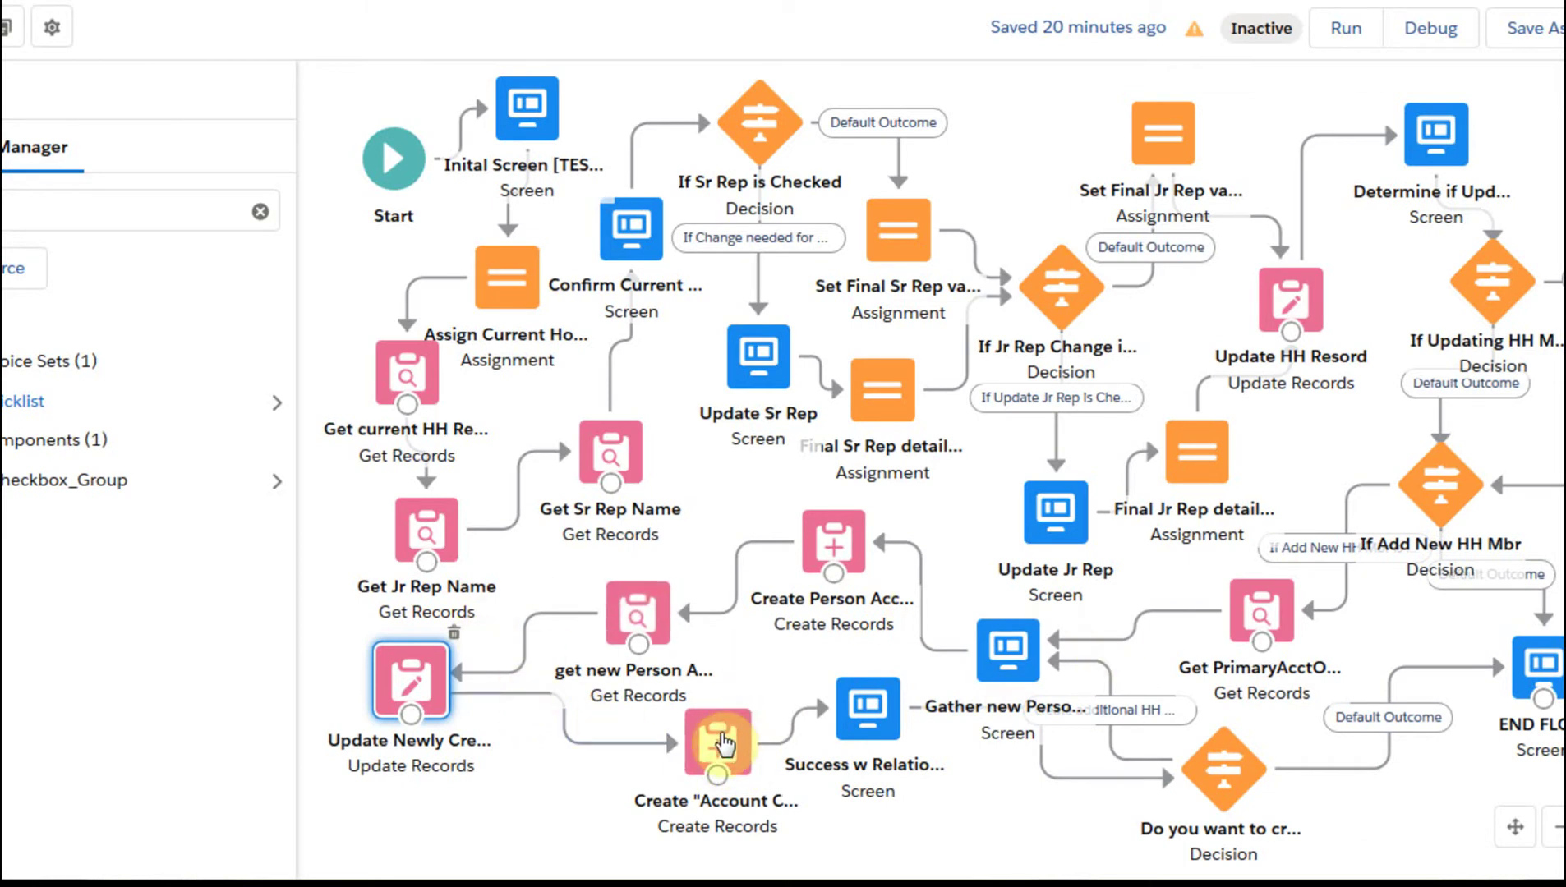
pyautogui.click(723, 743)
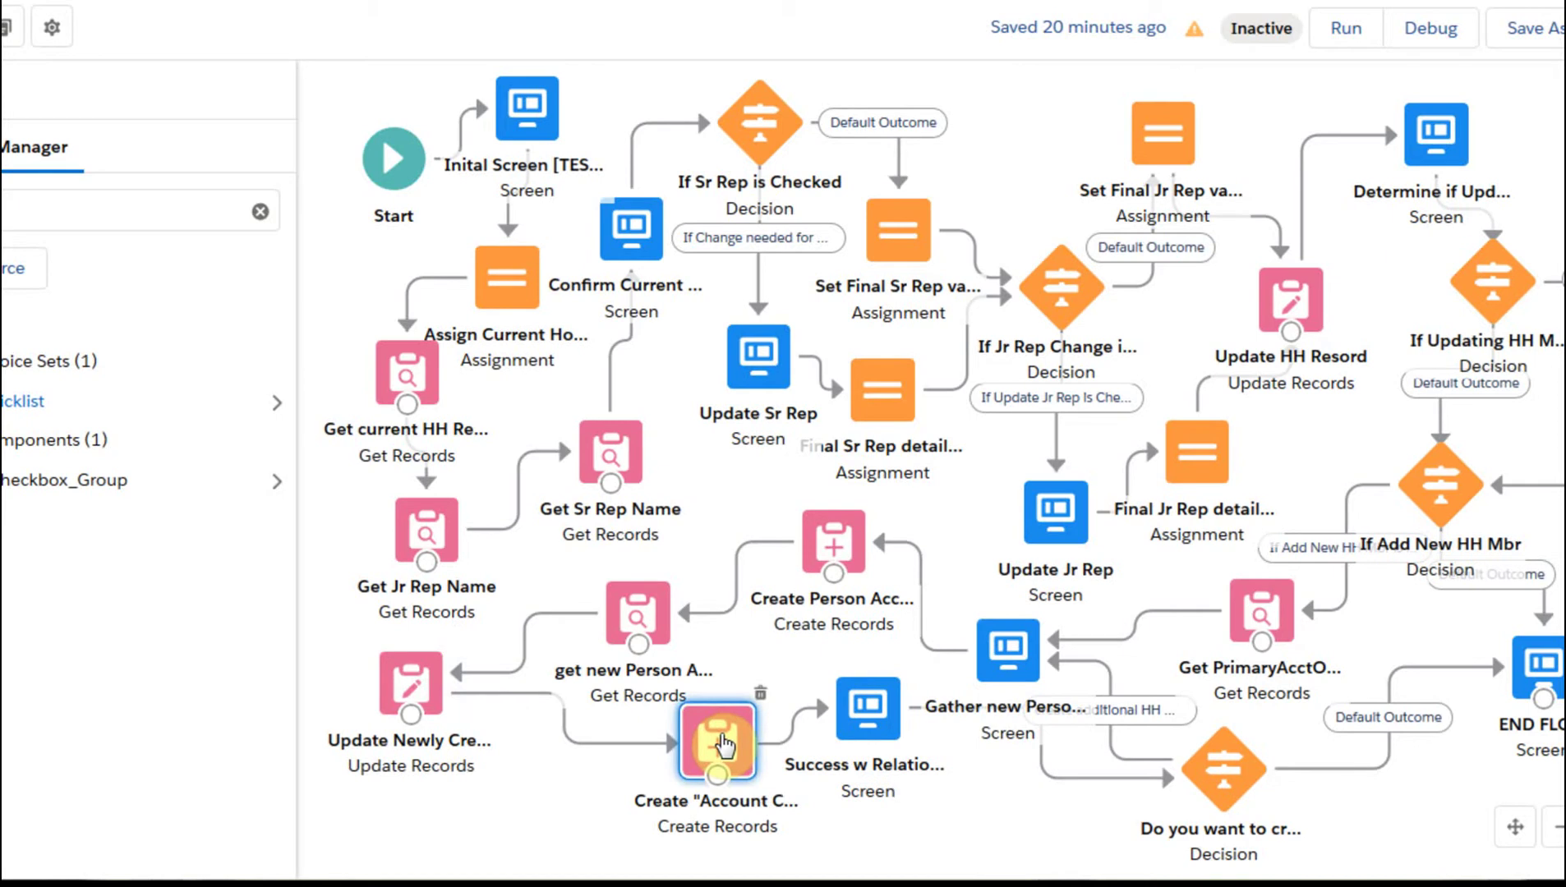
pyautogui.doubleClick(723, 743)
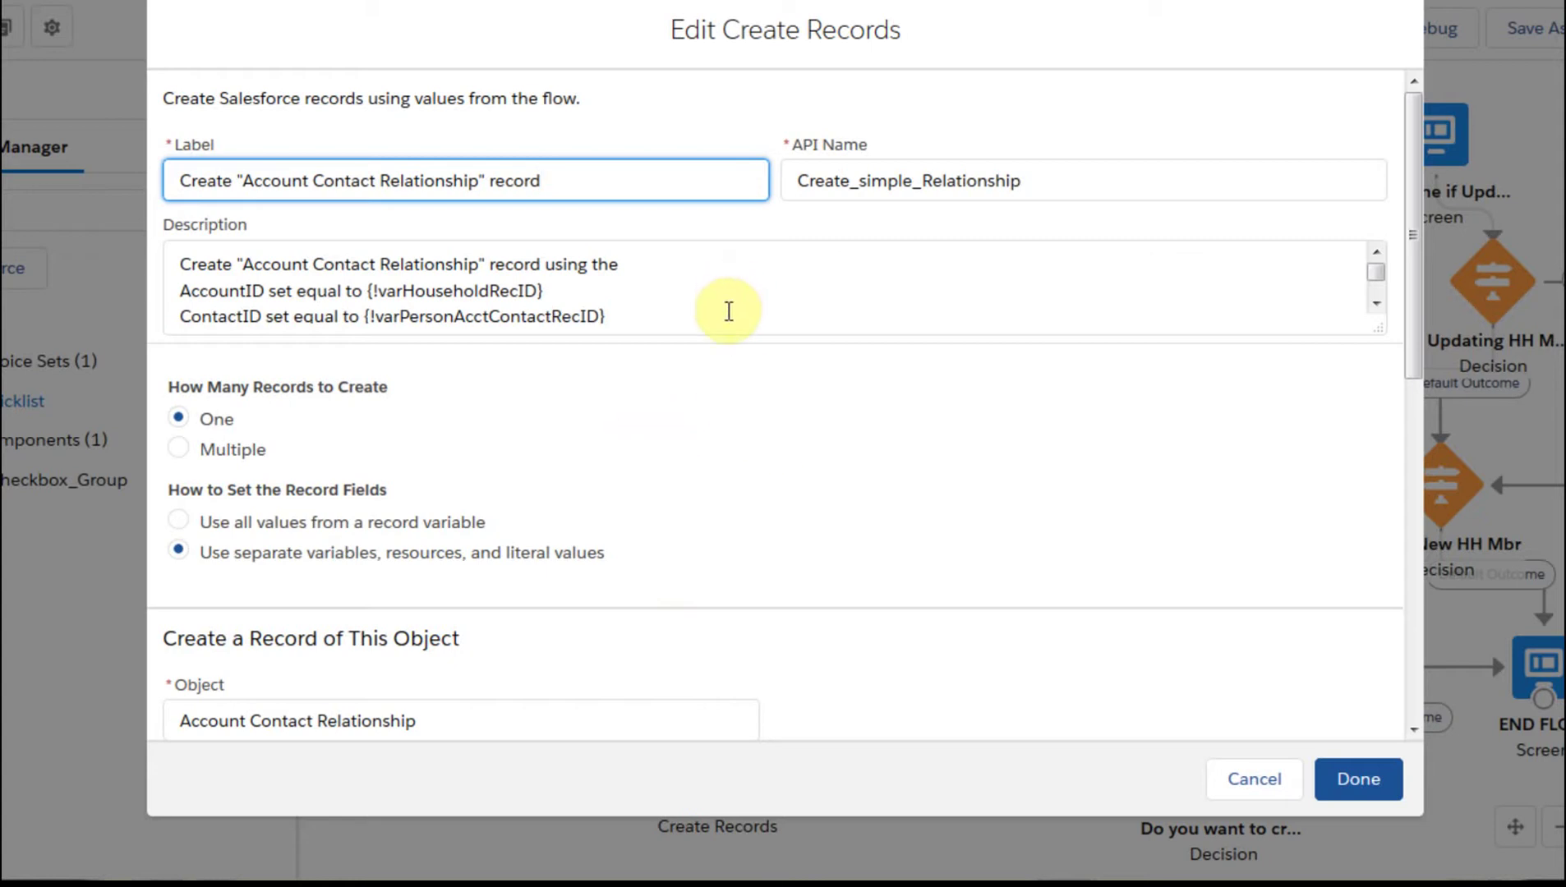
pyautogui.scroll(-5, 789, 420)
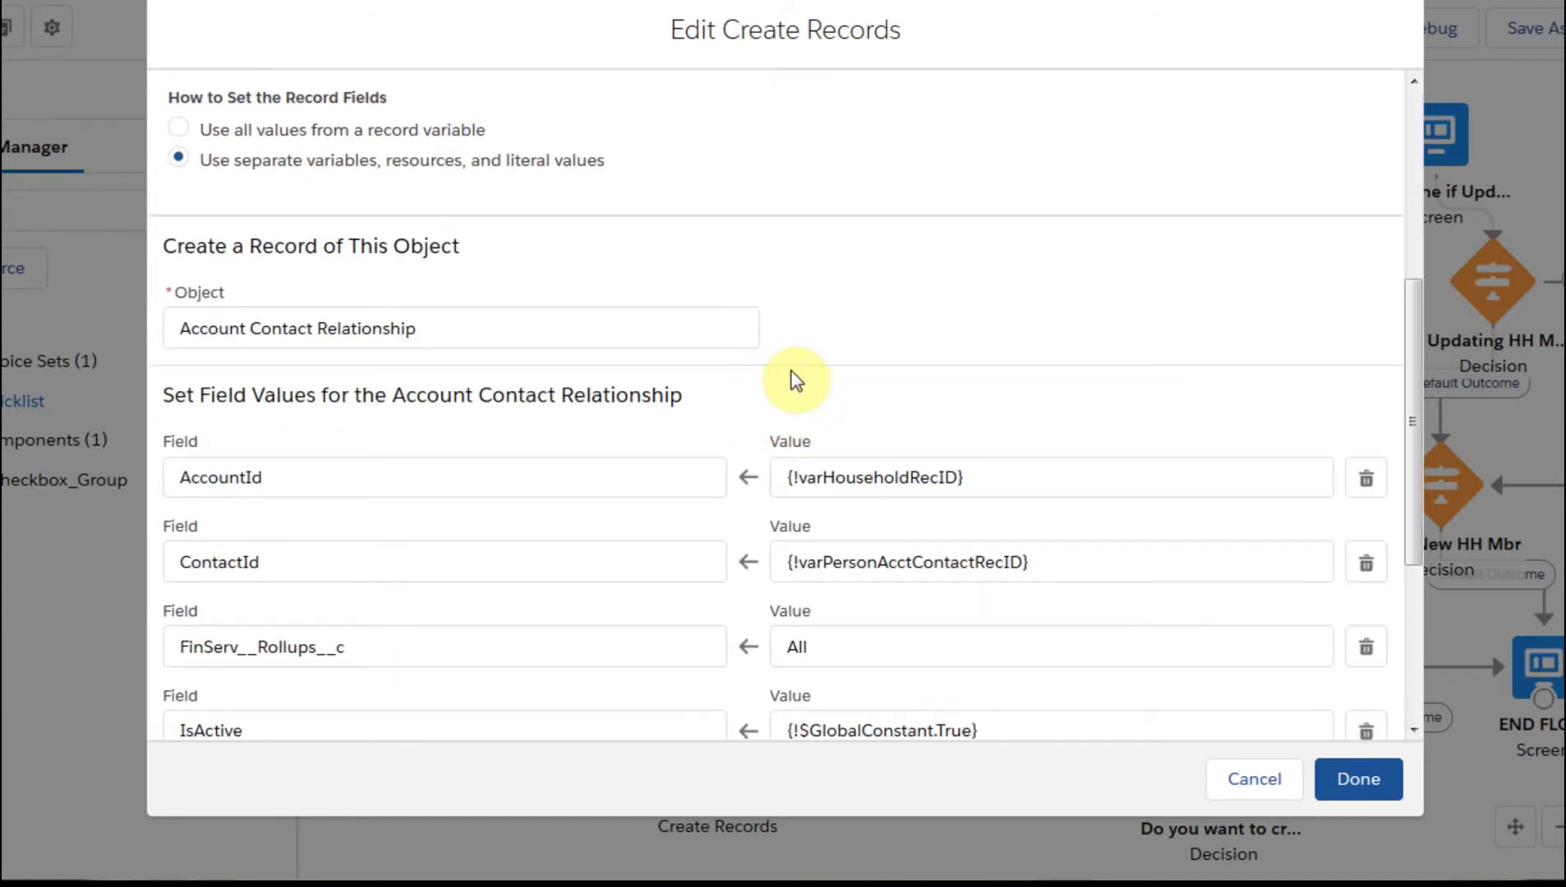
pyautogui.scroll(-2, 918, 404)
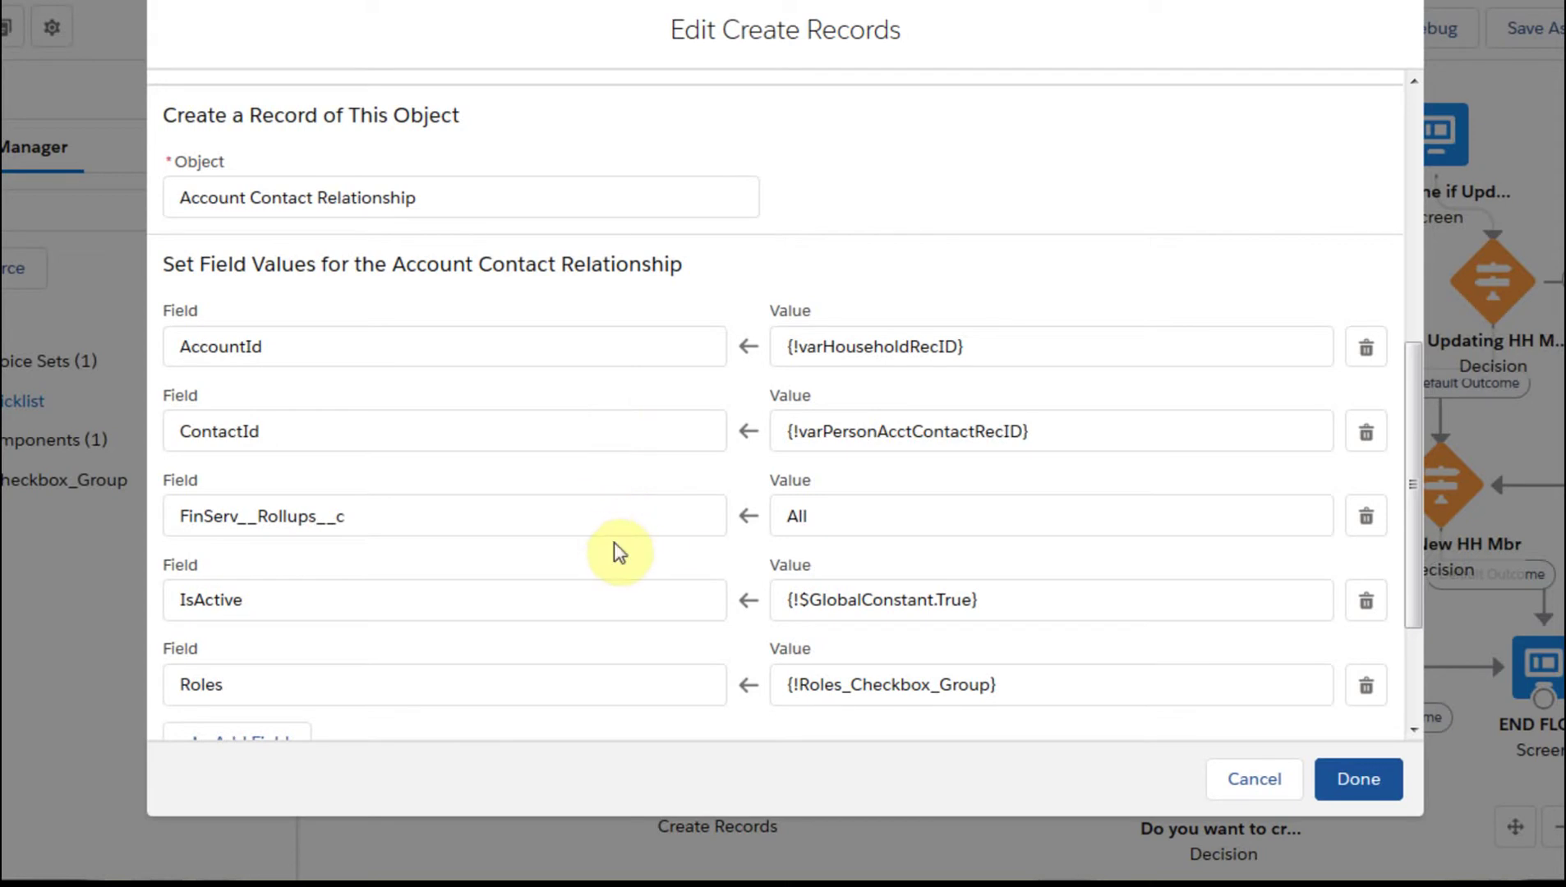
pyautogui.scroll(2, 617, 534)
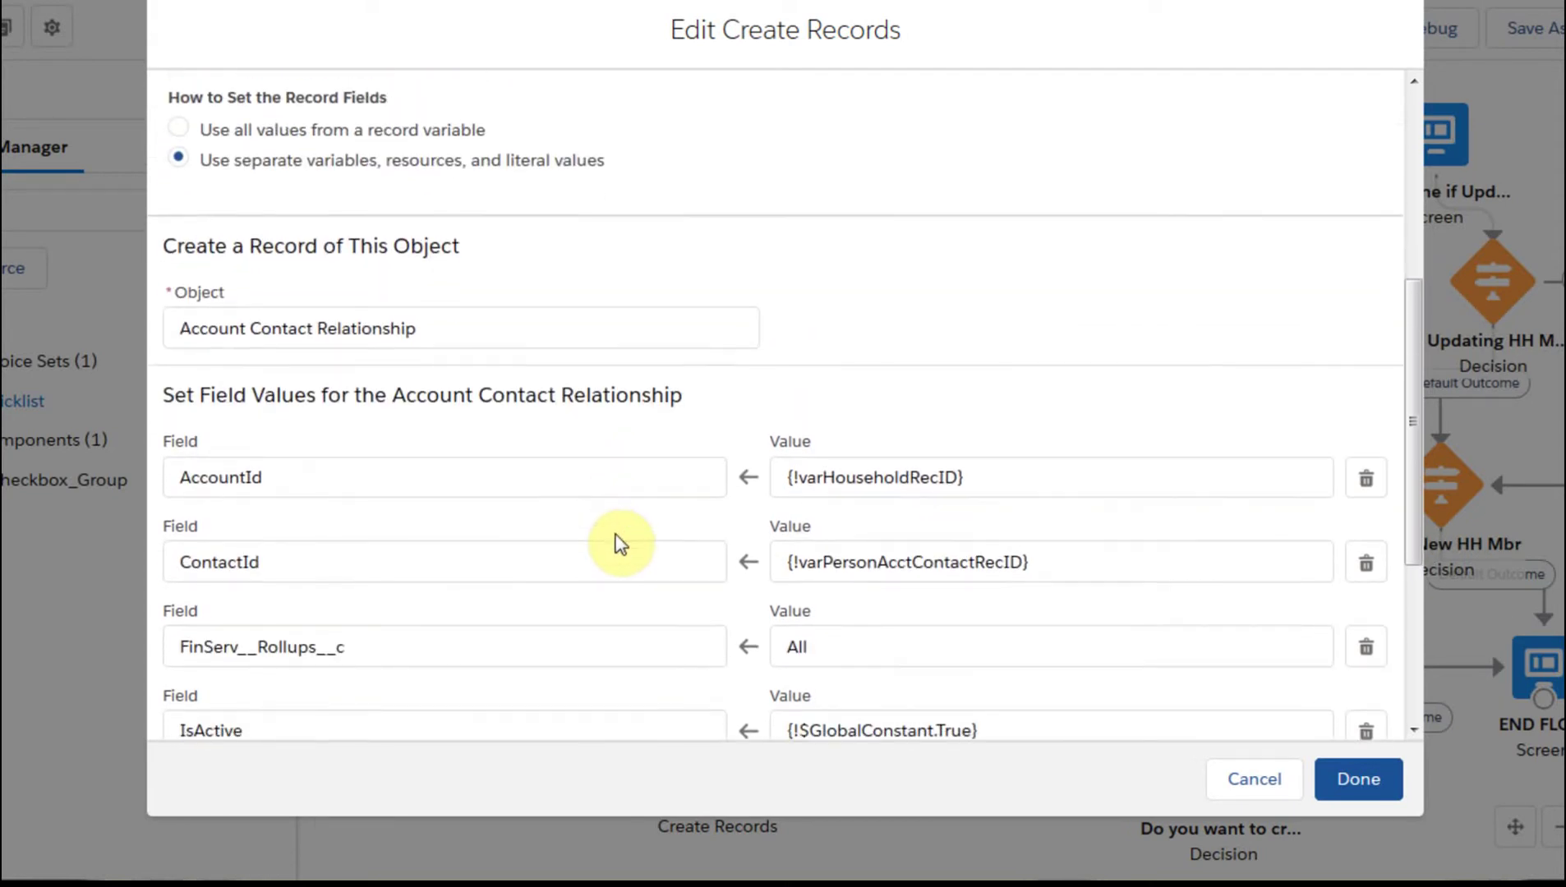
pyautogui.scroll(-4, 622, 542)
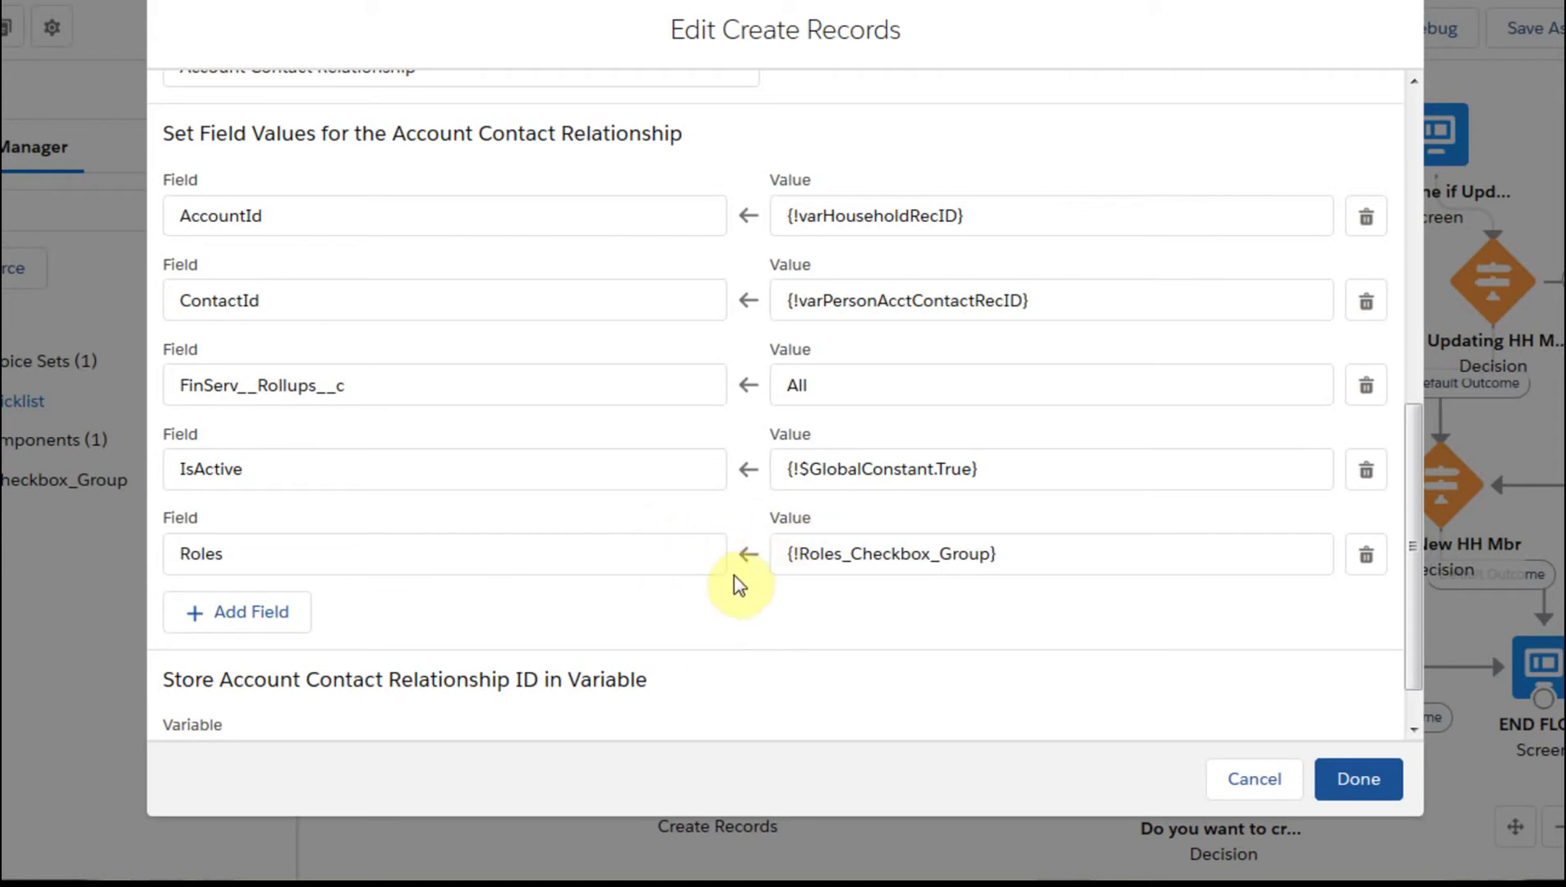
pyautogui.scroll(-1, 674, 538)
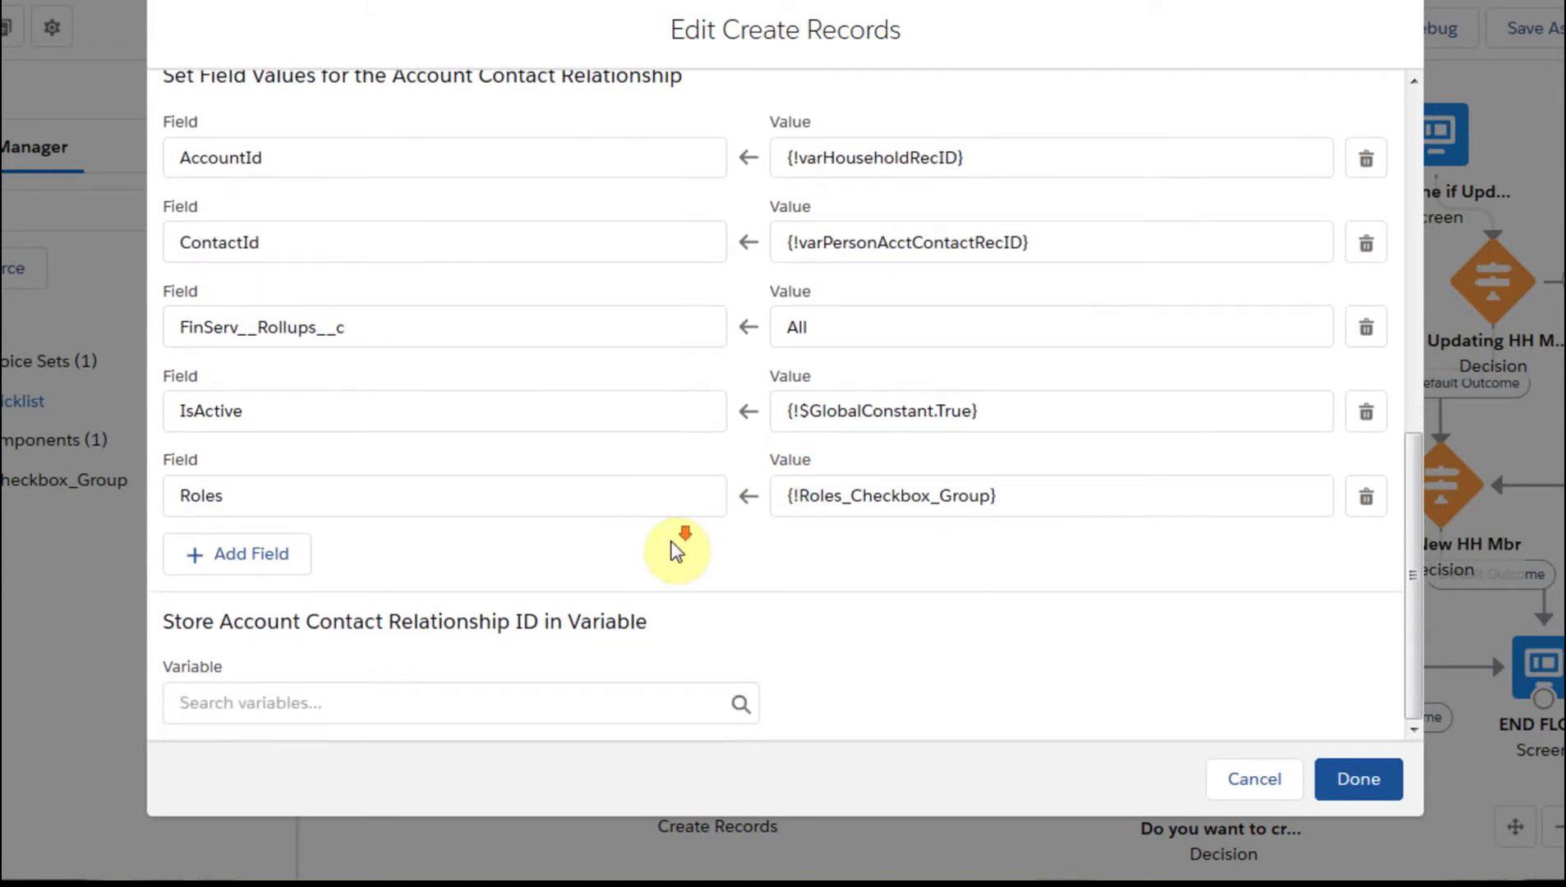
pyautogui.click(1269, 779)
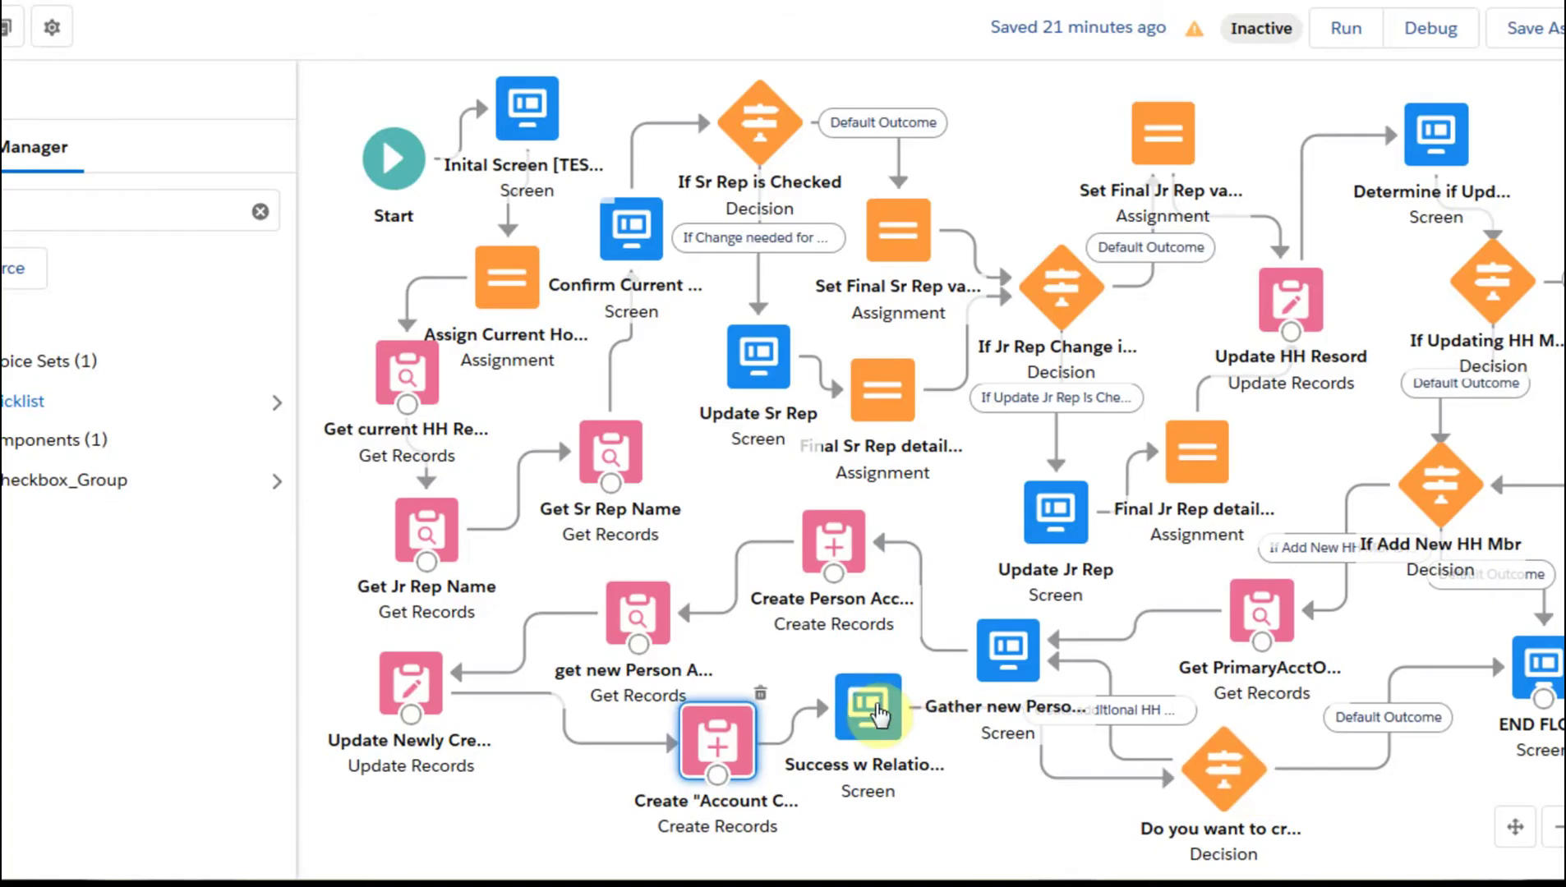
# Step: Review the Success w Relationship Create screen and the additional-member decision's condition without changes
pyautogui.doubleClick(877, 713)
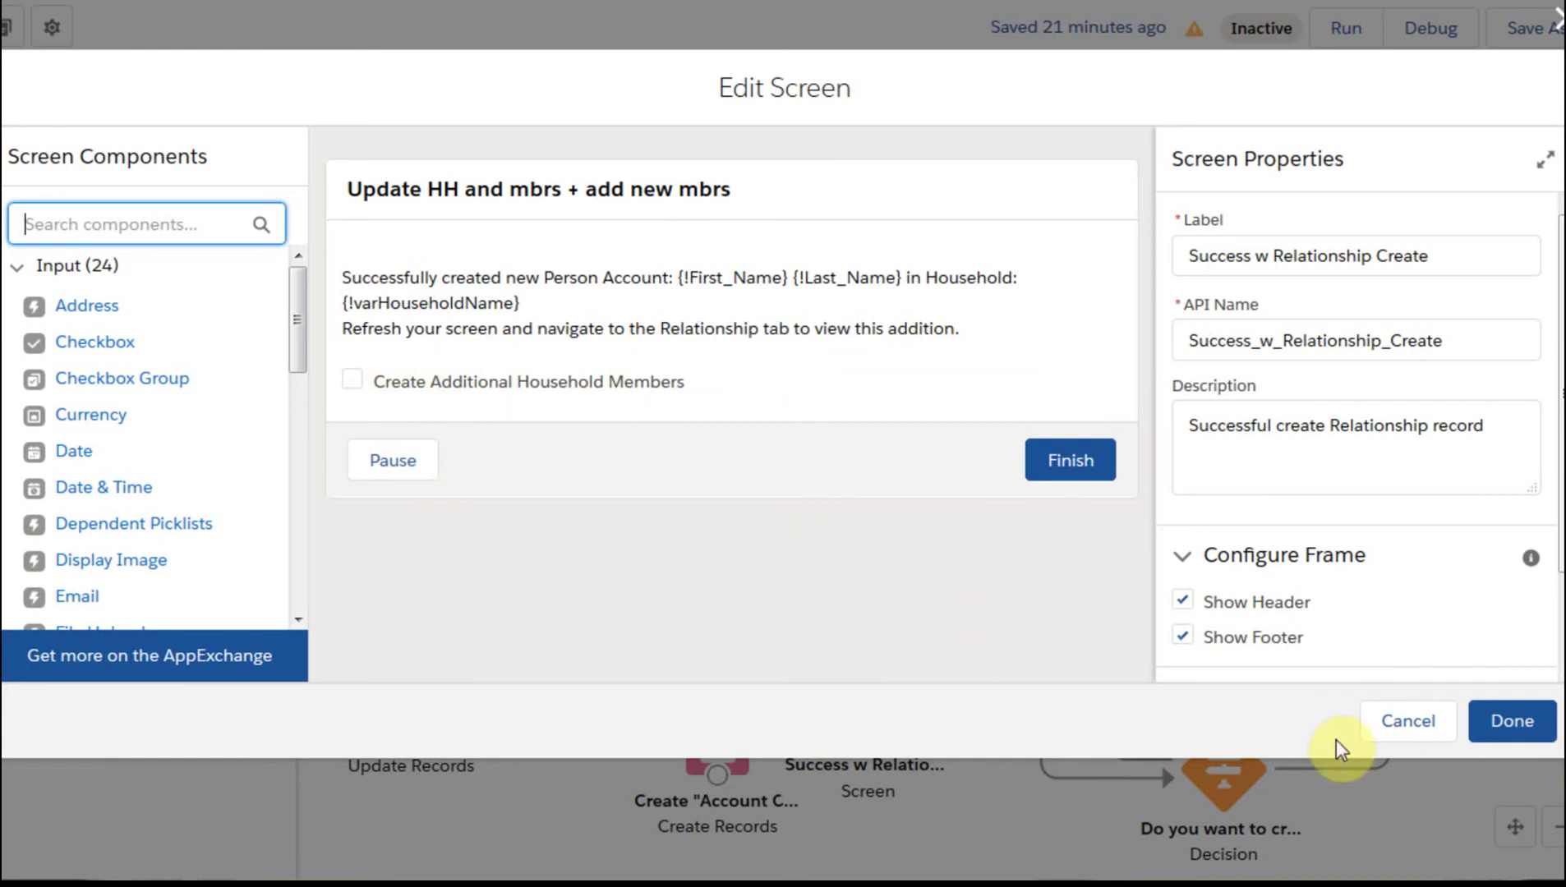
pyautogui.click(1386, 716)
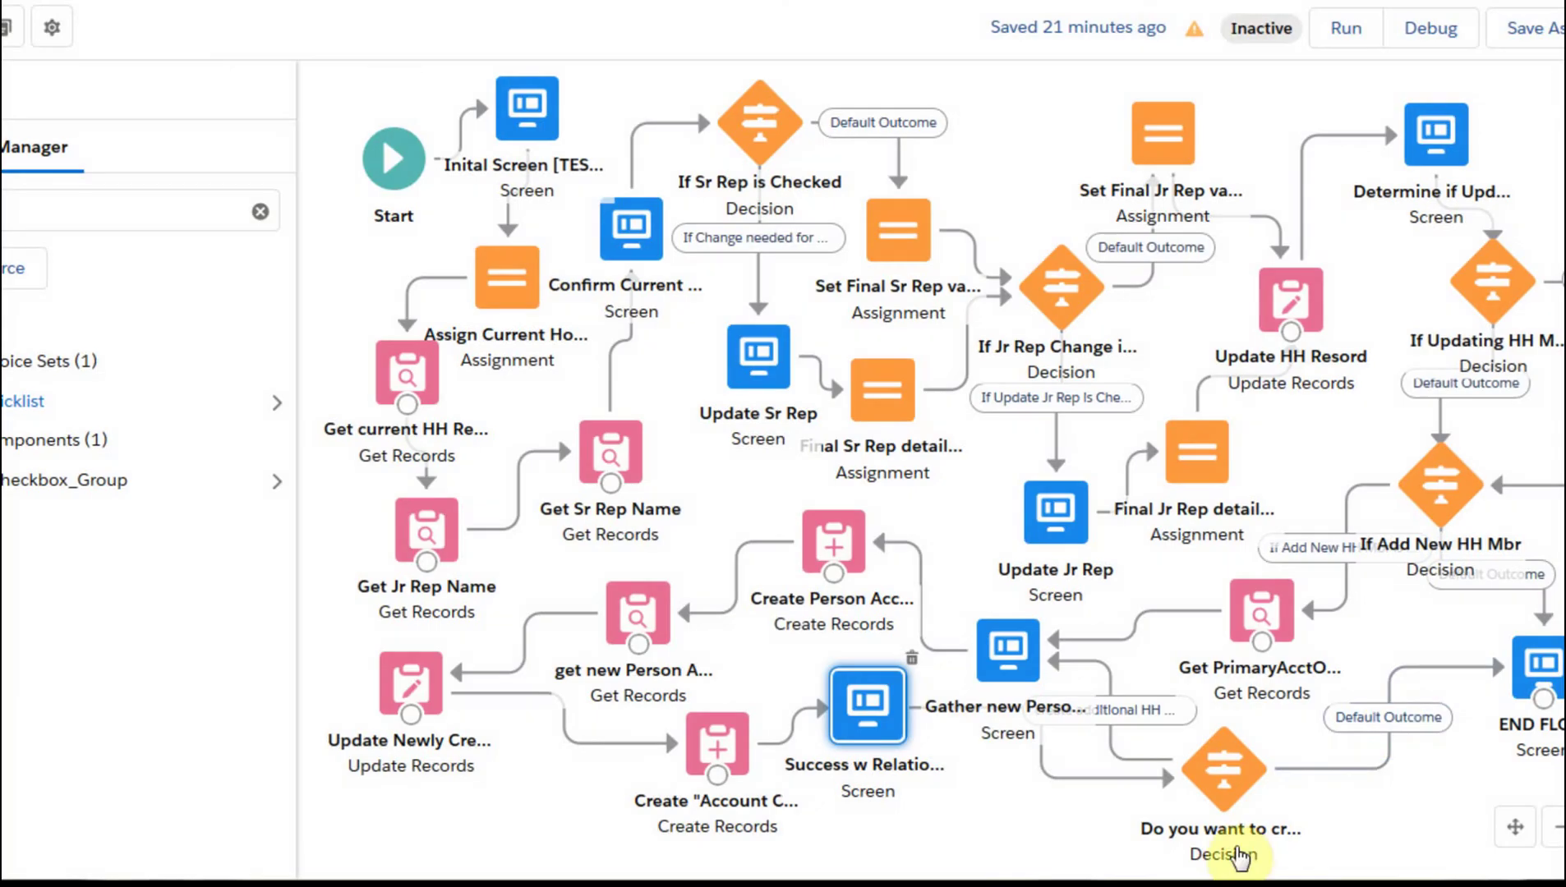
pyautogui.doubleClick(1236, 792)
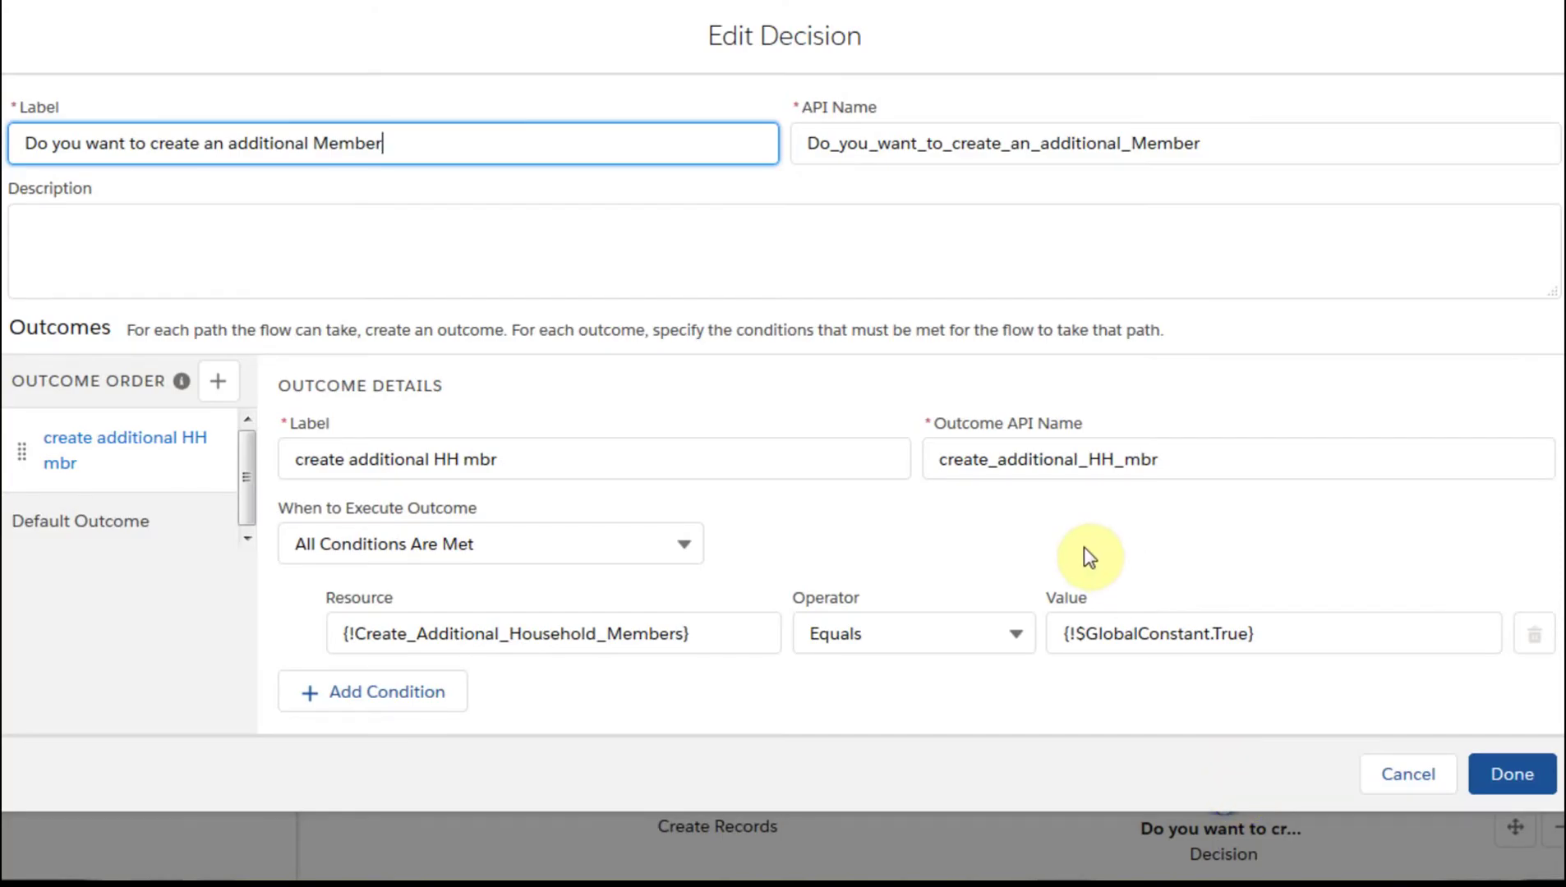
pyautogui.click(1394, 782)
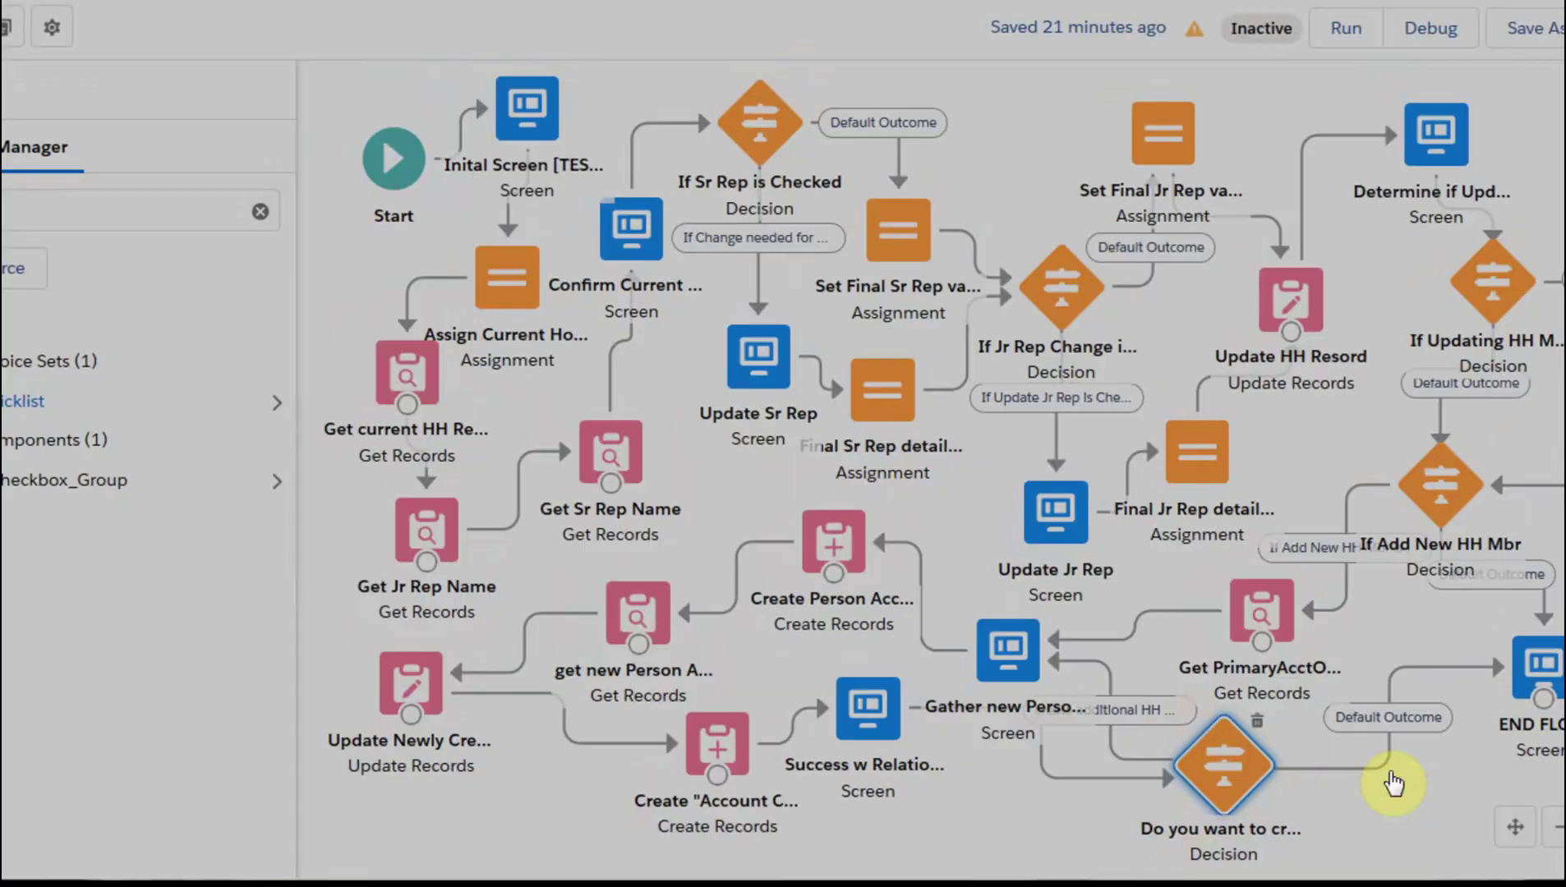
# Step: Select the END FLOW and Gather new Person screens, then return to the debug run
pyautogui.click(1544, 688)
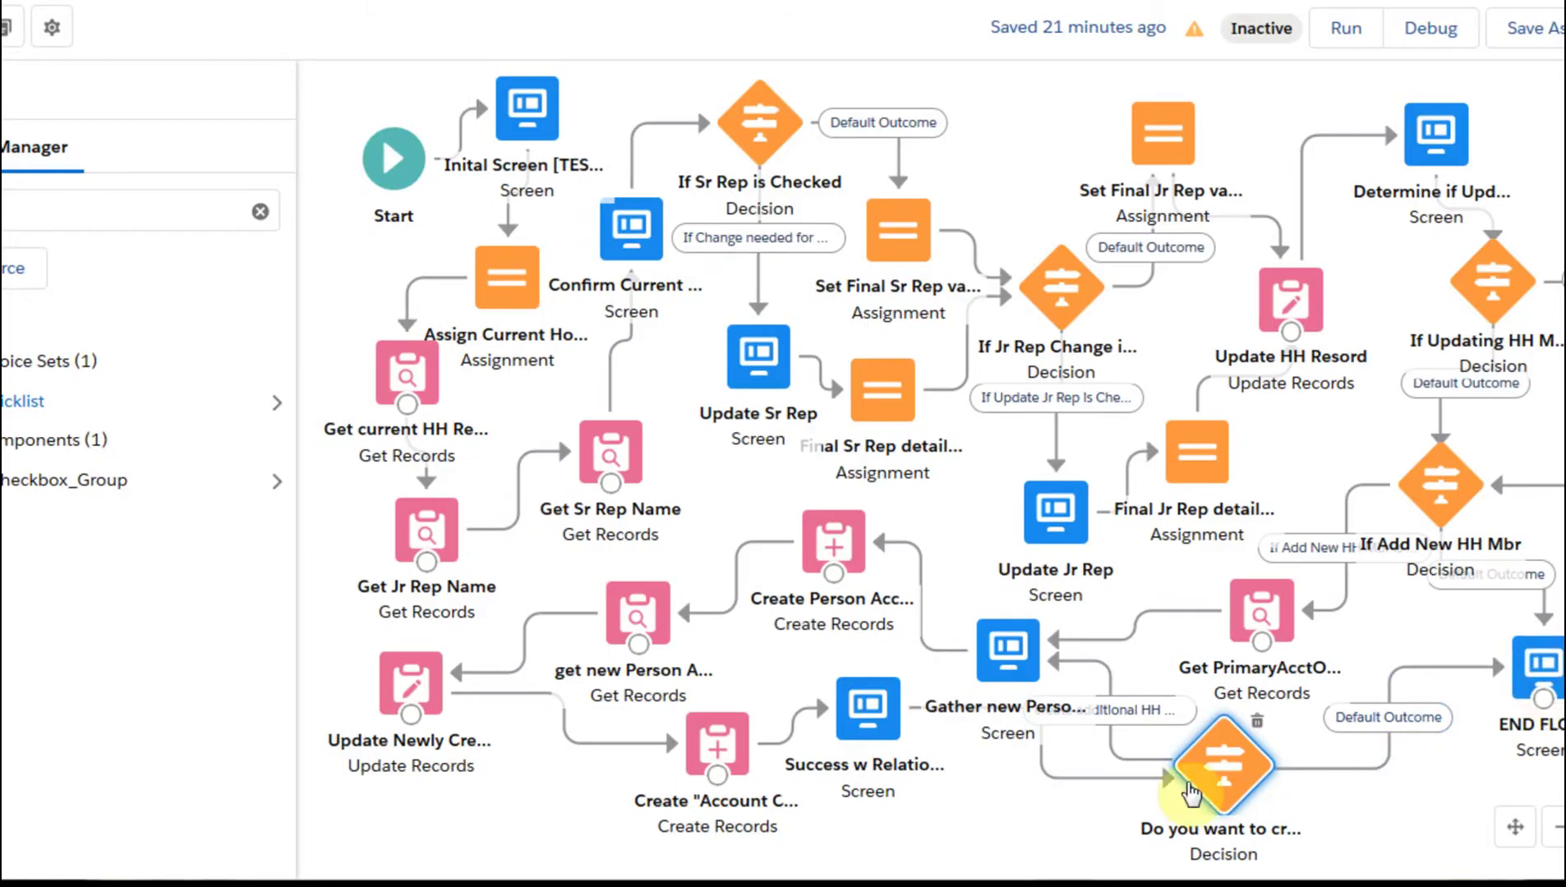
pyautogui.click(998, 648)
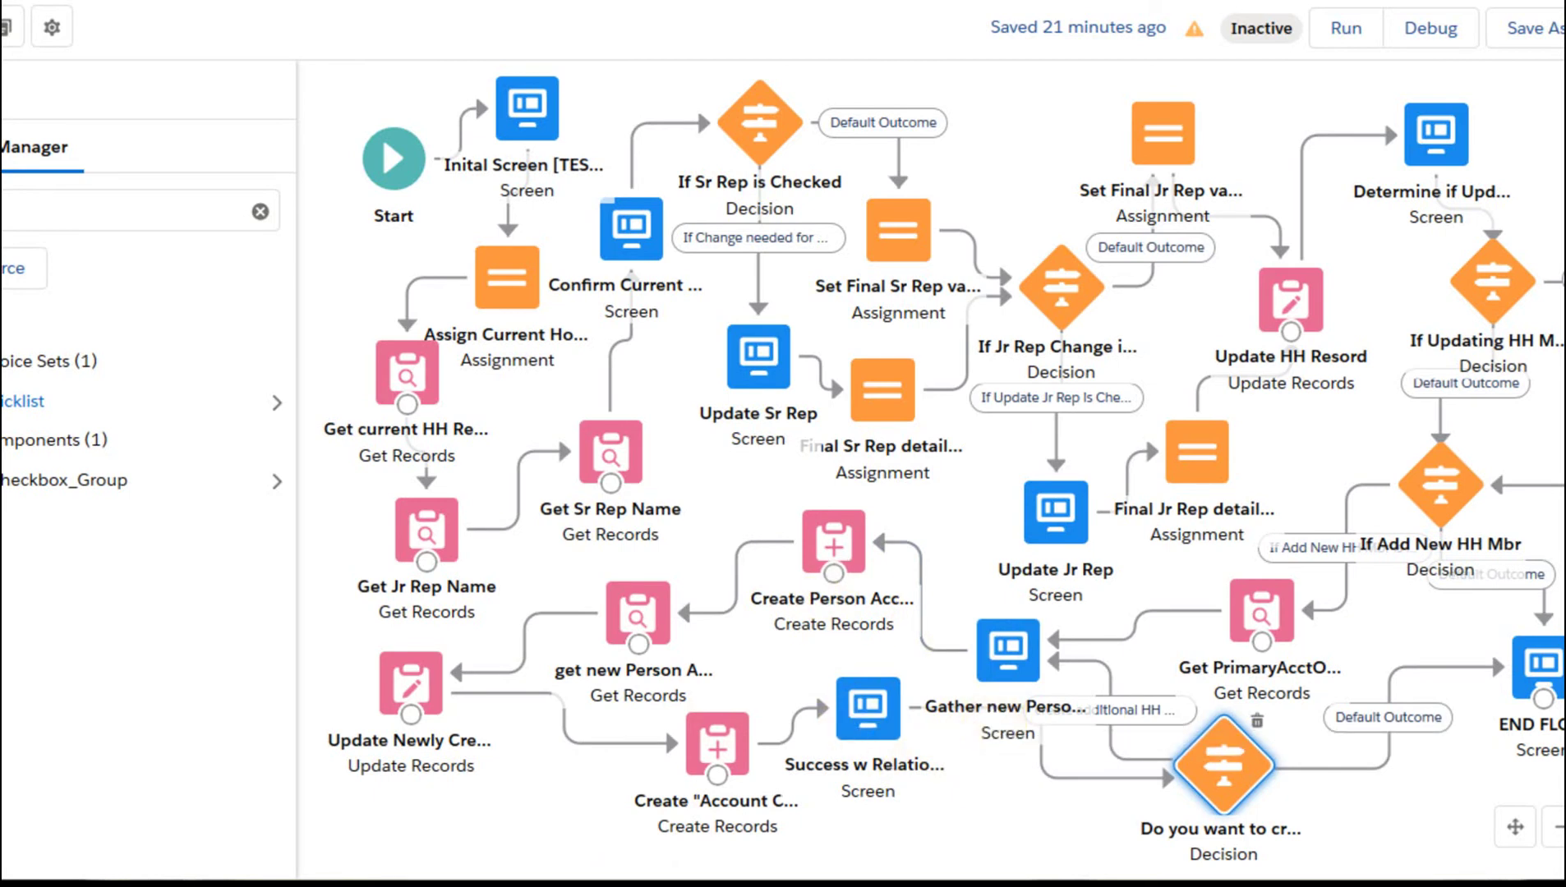
pyautogui.hotkey('alt', 'Tab')
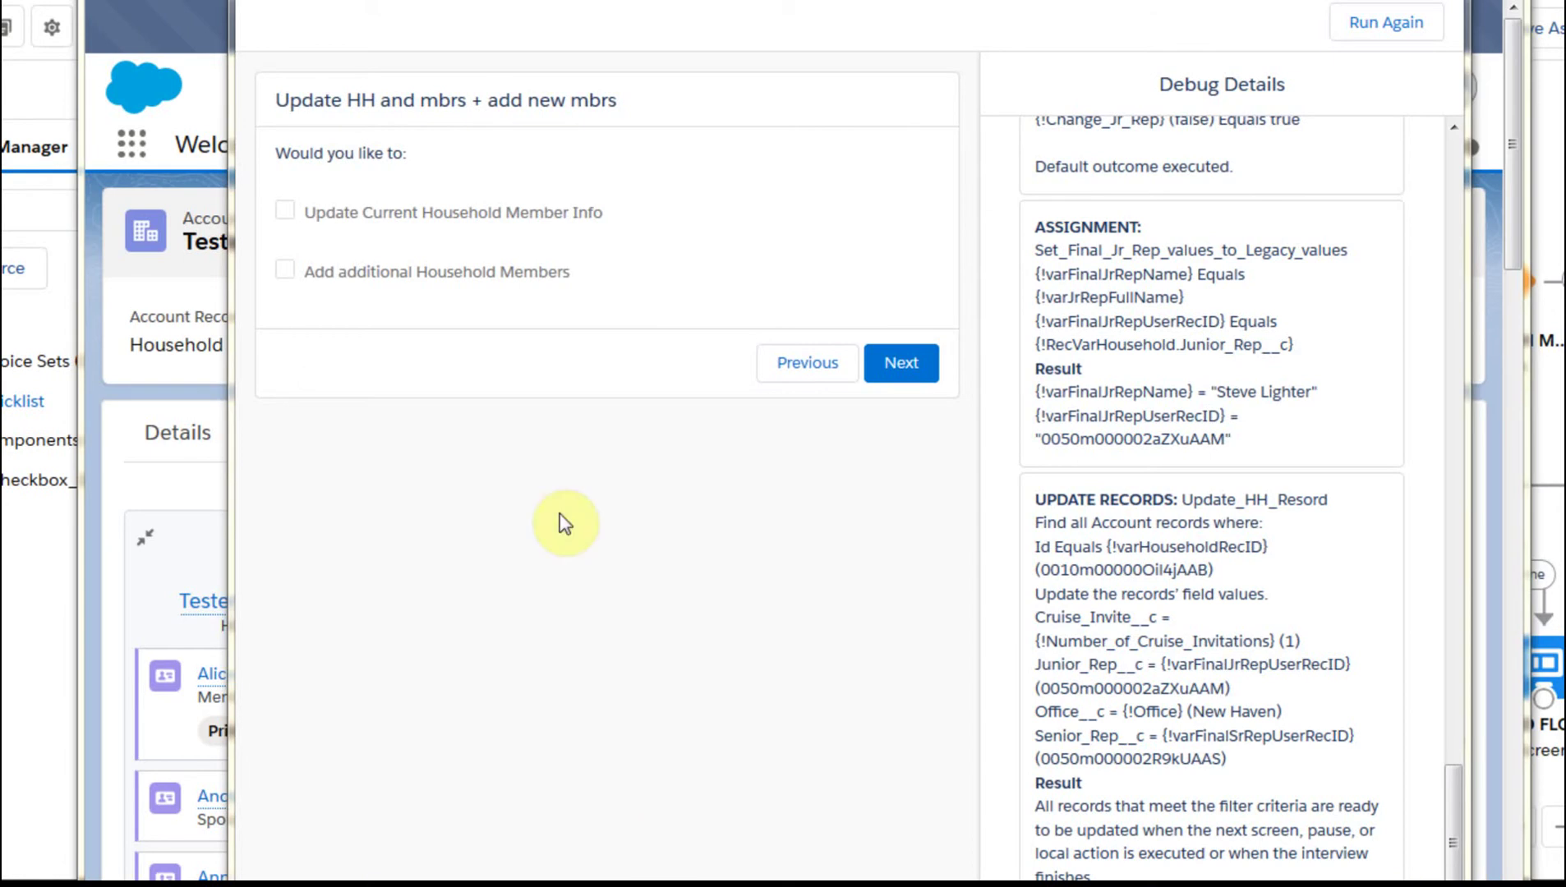
# Step: Choose to add household members and enter the new member's first and last name with Dependent role
pyautogui.click(287, 271)
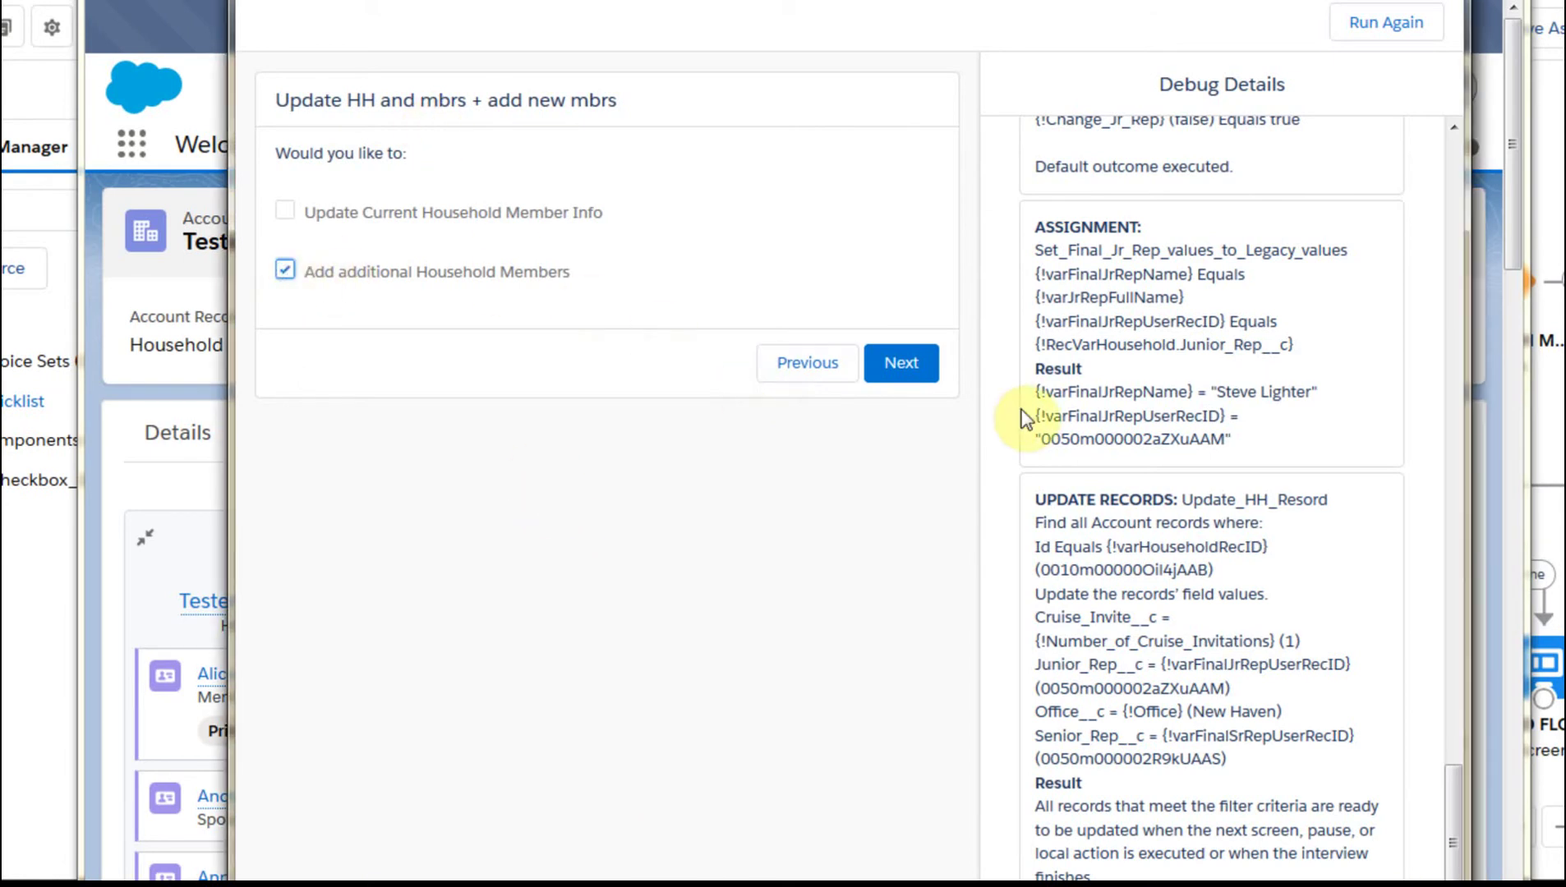
pyautogui.click(914, 367)
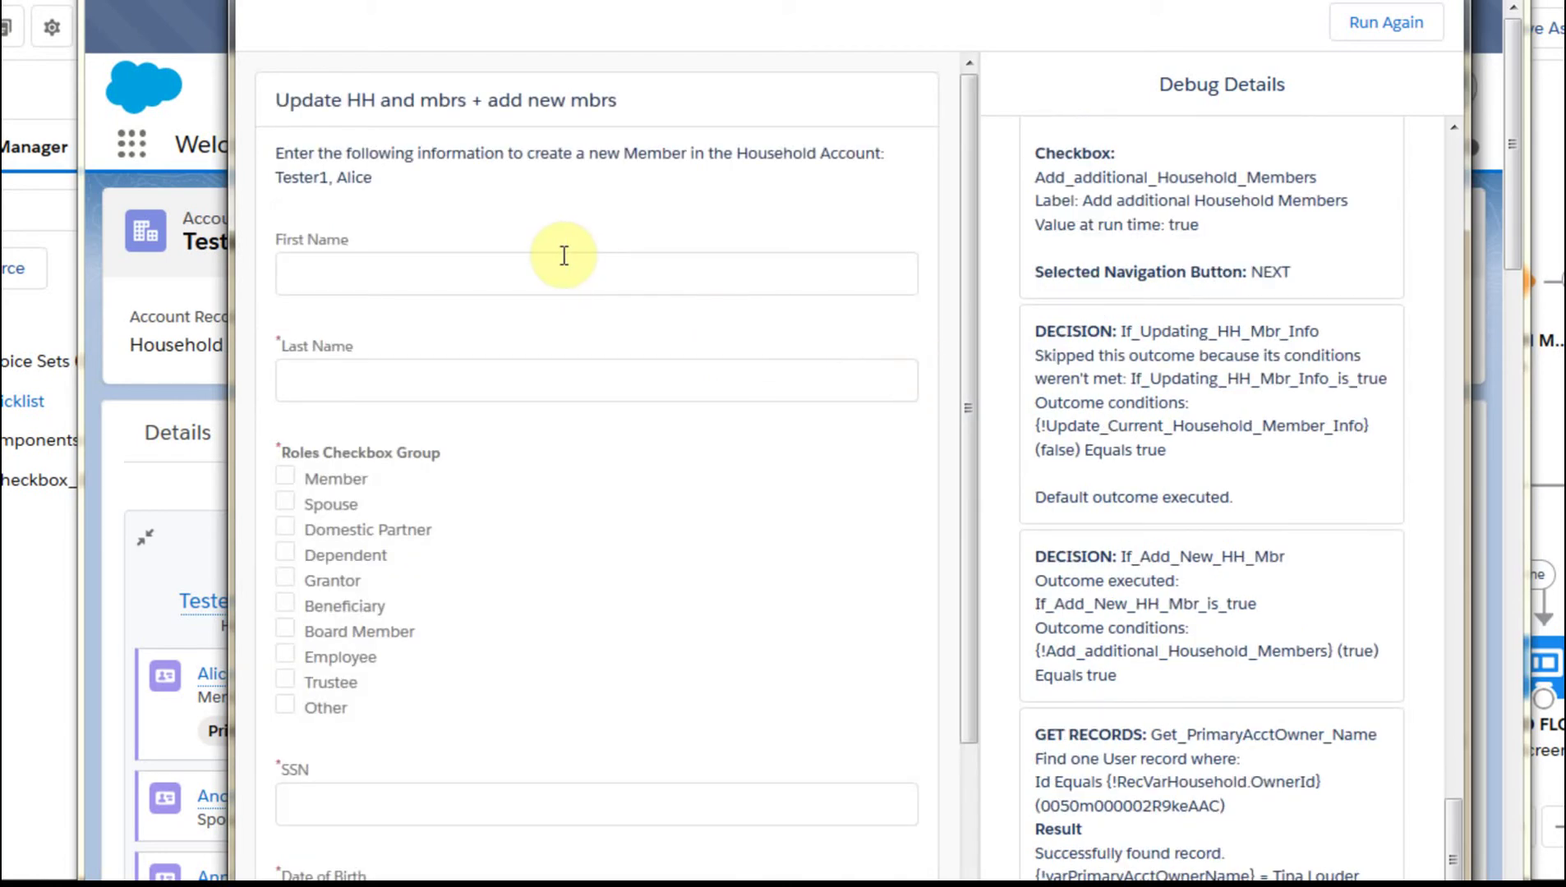
pyautogui.click(562, 255)
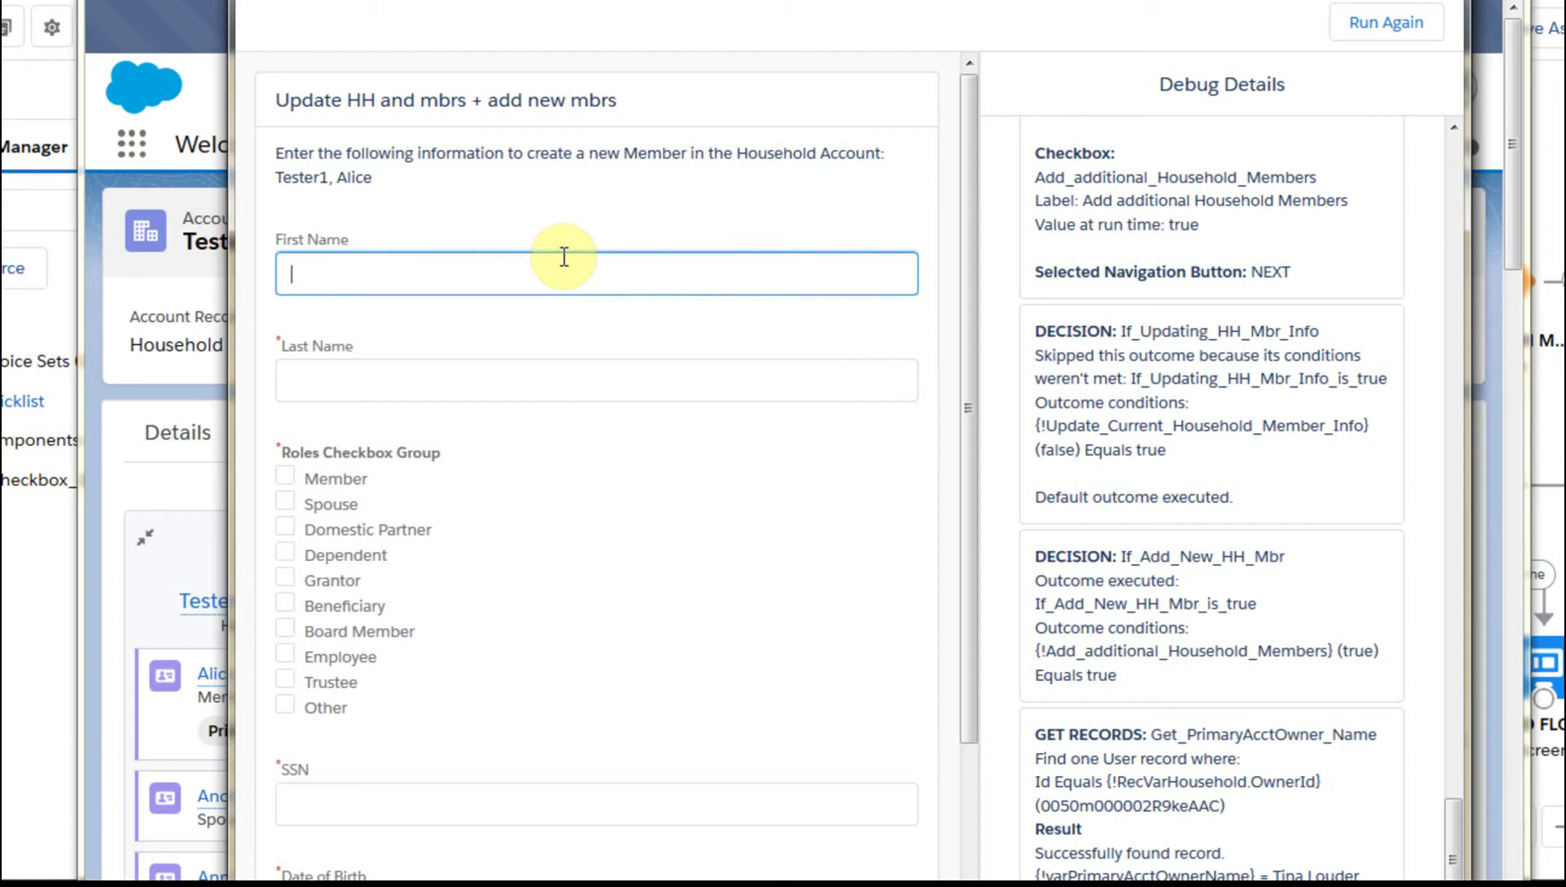
pyautogui.write('Dana')
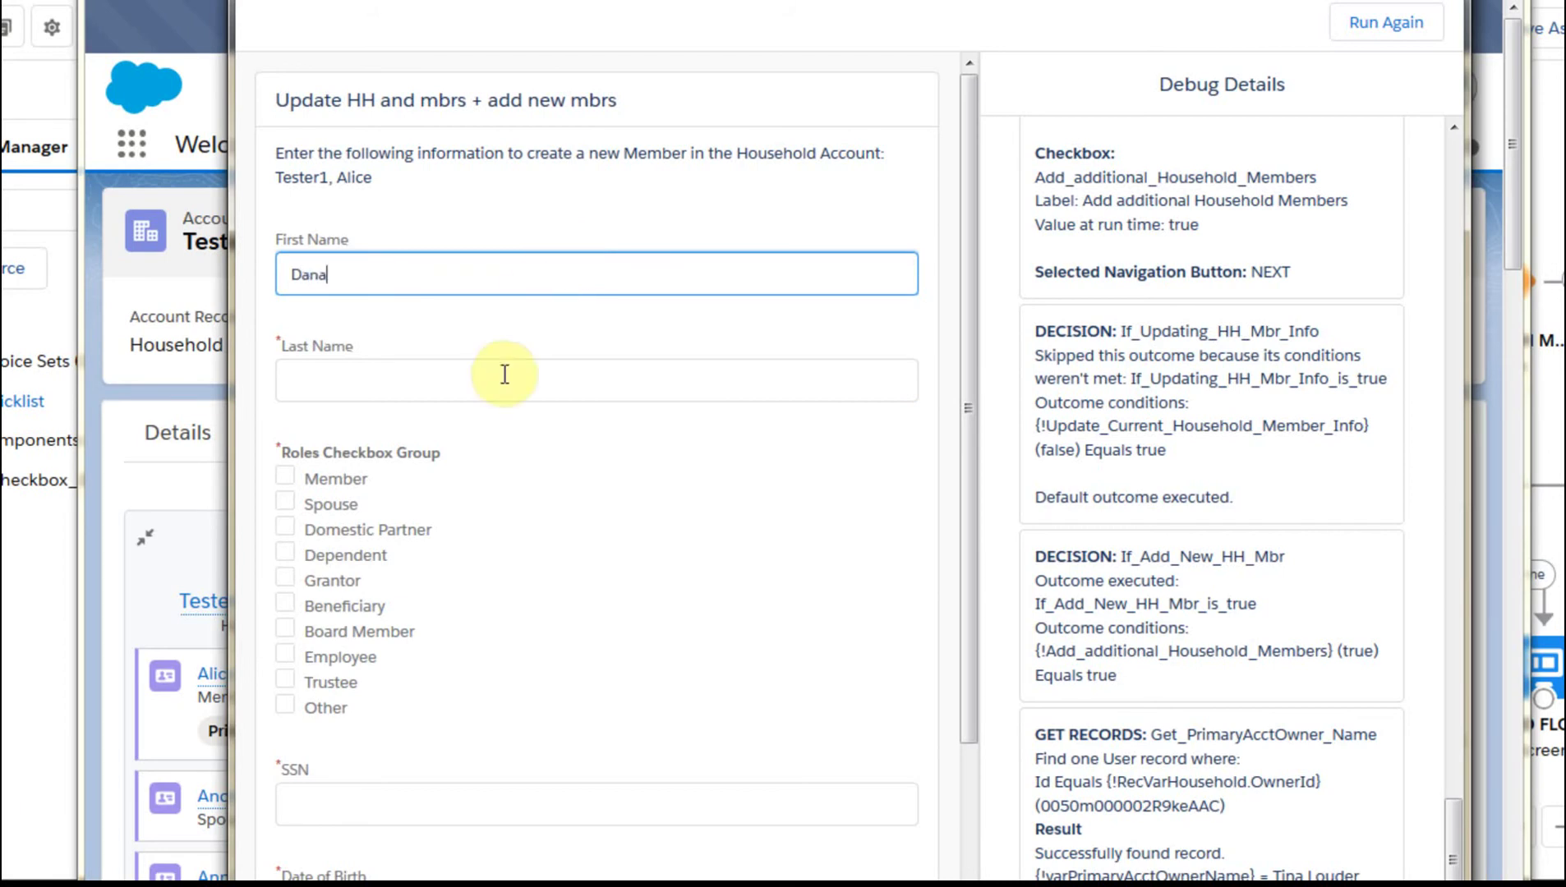
pyautogui.click(504, 375)
pyautogui.write('Tester')
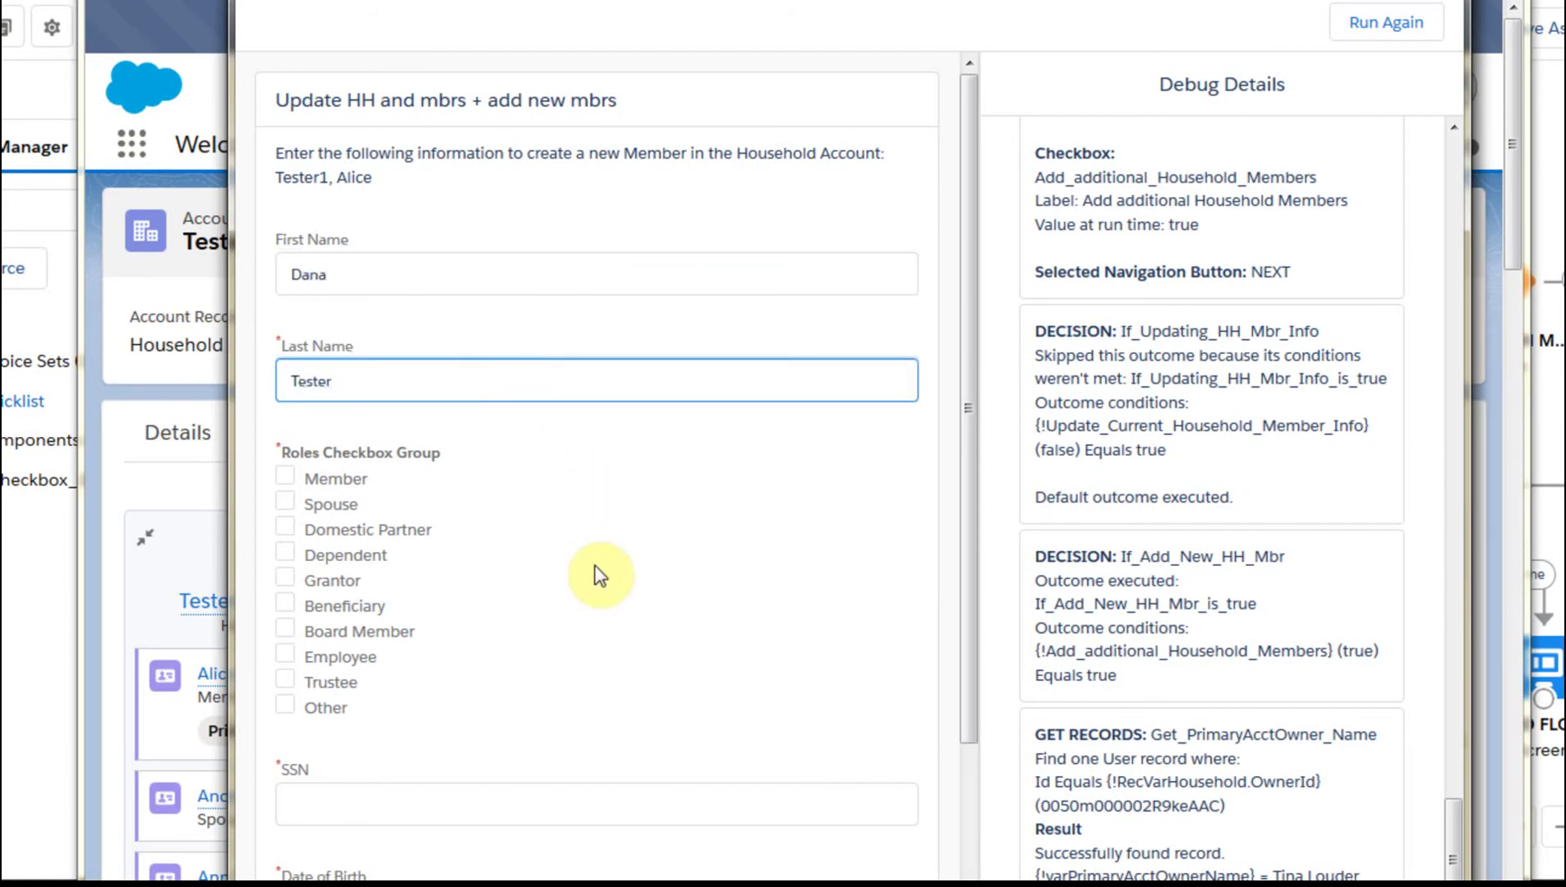
pyautogui.click(284, 552)
# Step: Enter the dependent's SSN, birthdate 10/5/2019 and email address, then submit the form
pyautogui.scroll(-3, 814, 586)
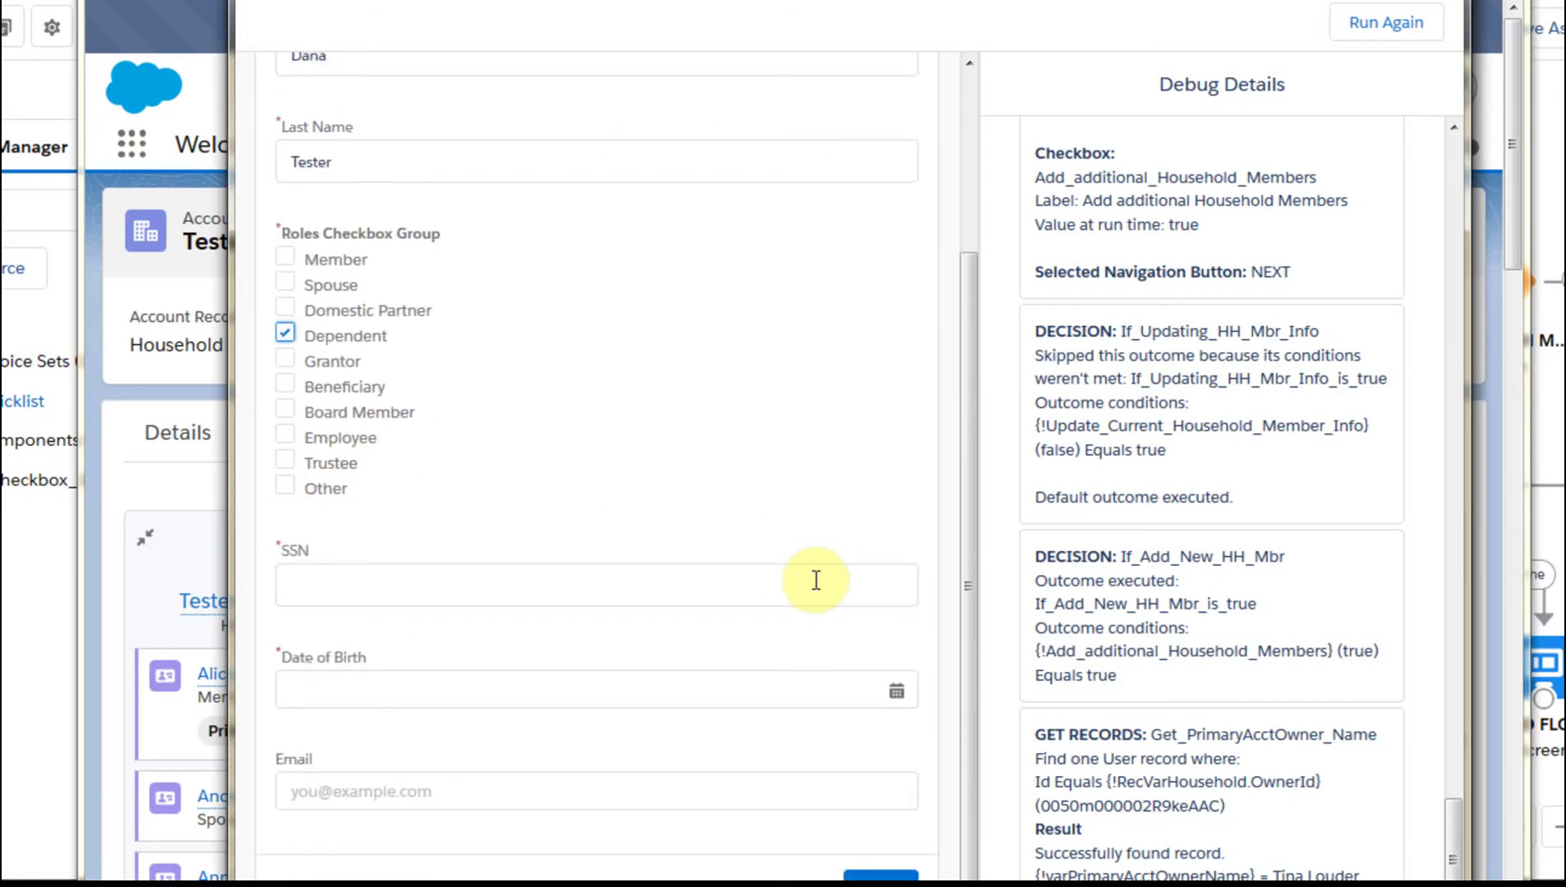
pyautogui.click(666, 581)
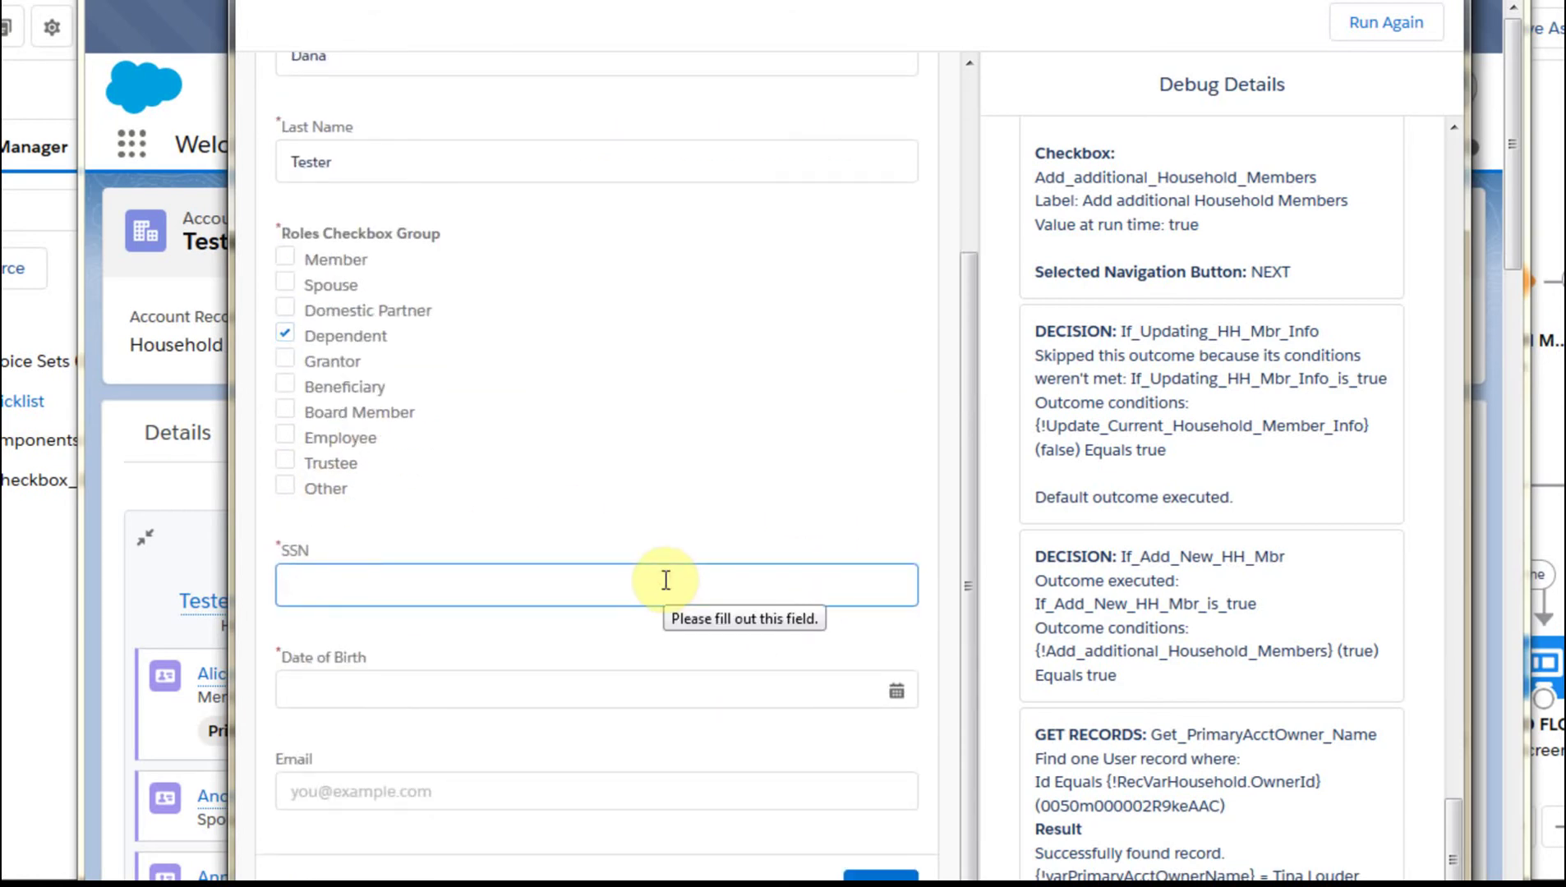
pyautogui.write('123456789')
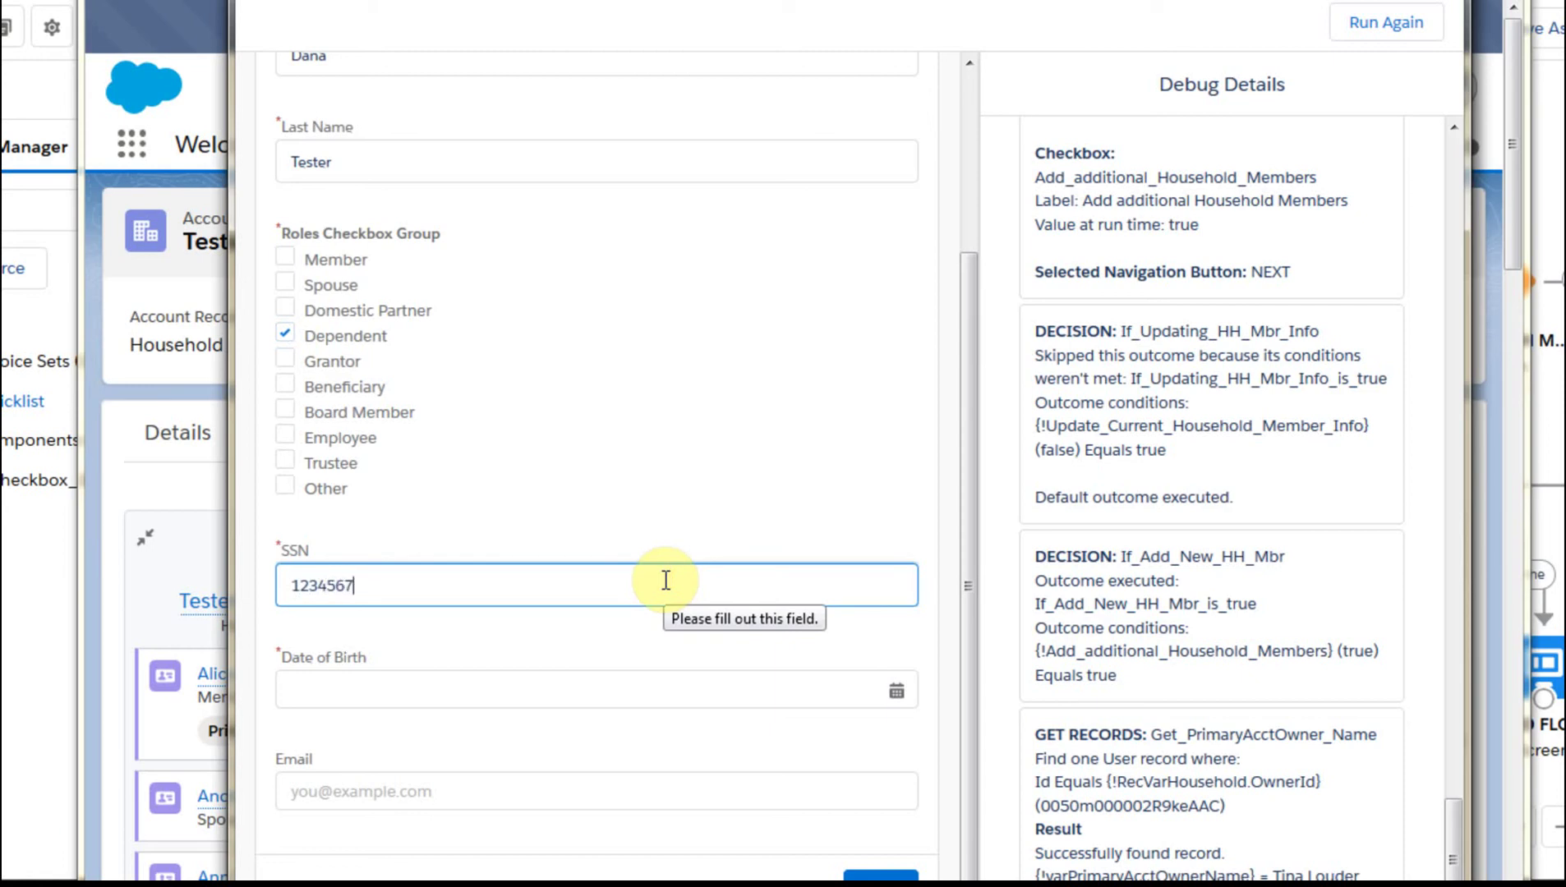
pyautogui.click(605, 694)
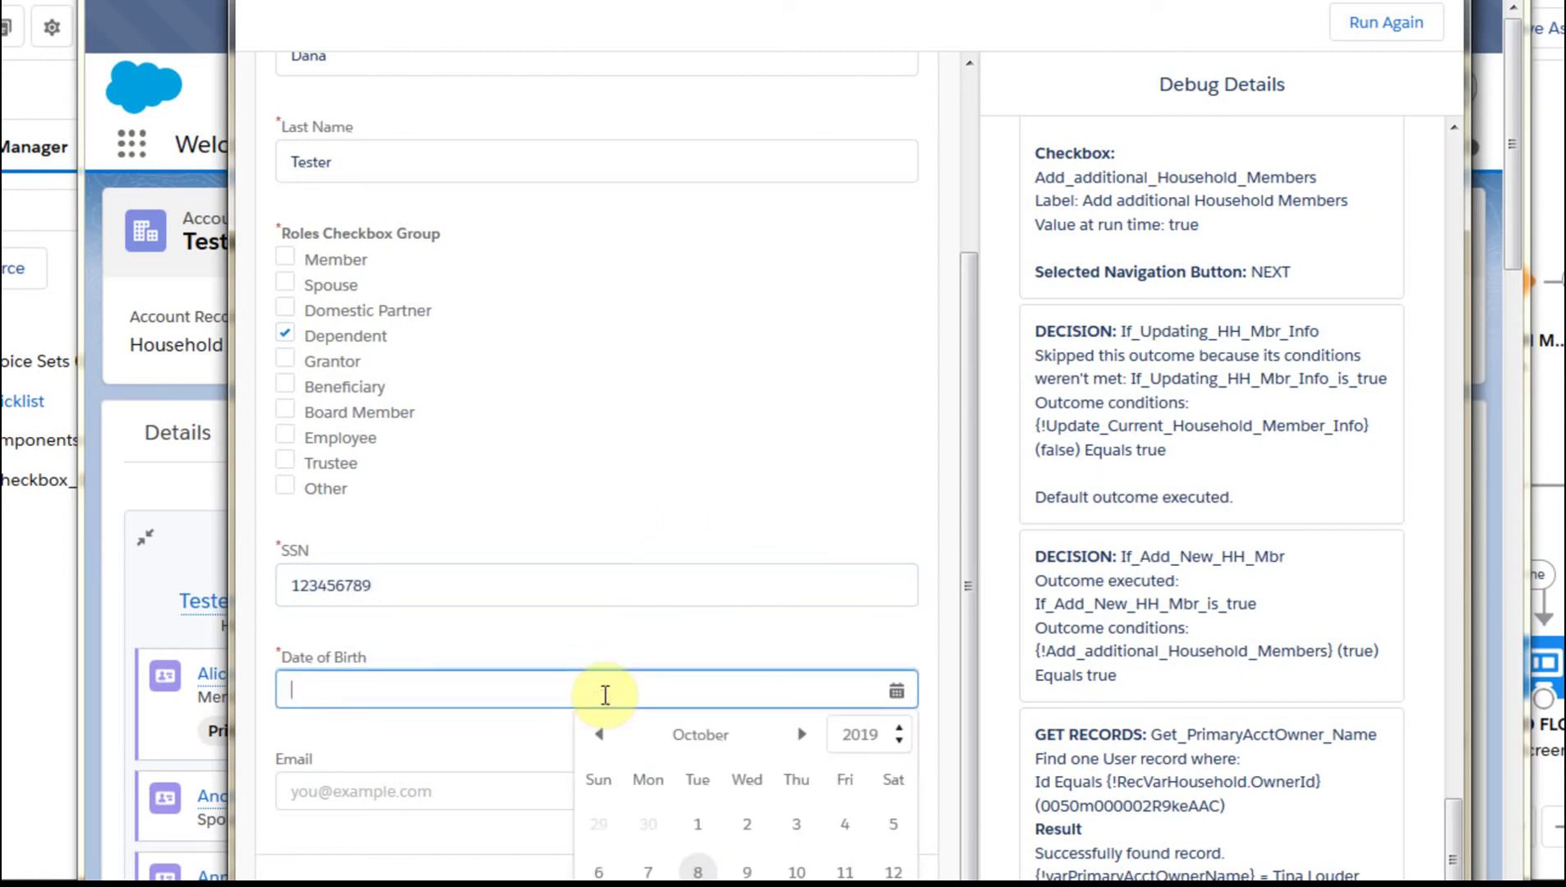
pyautogui.click(893, 824)
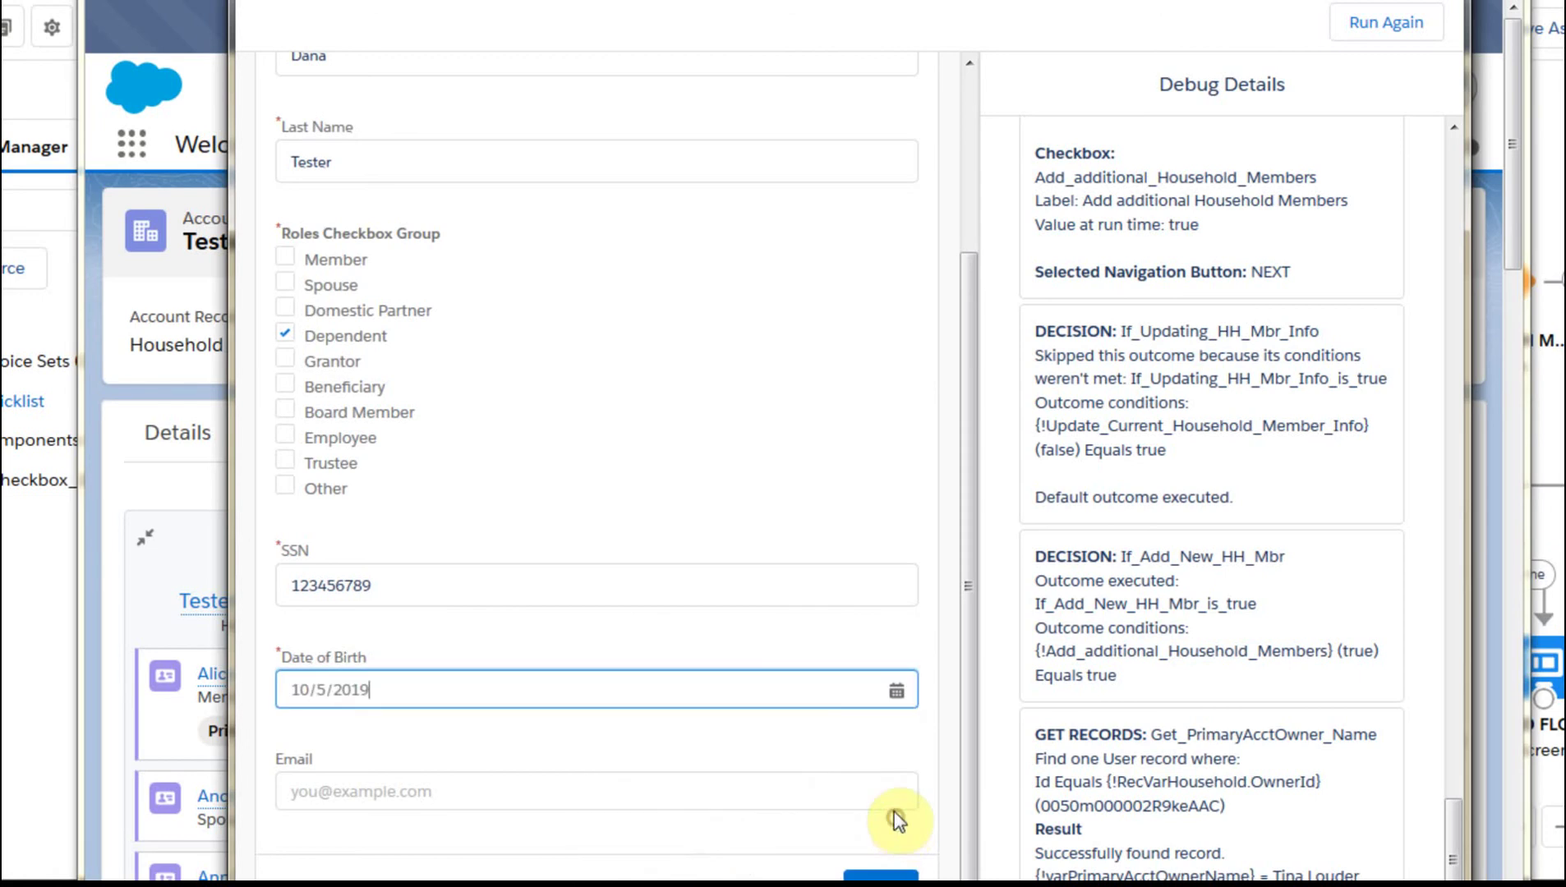
pyautogui.click(445, 790)
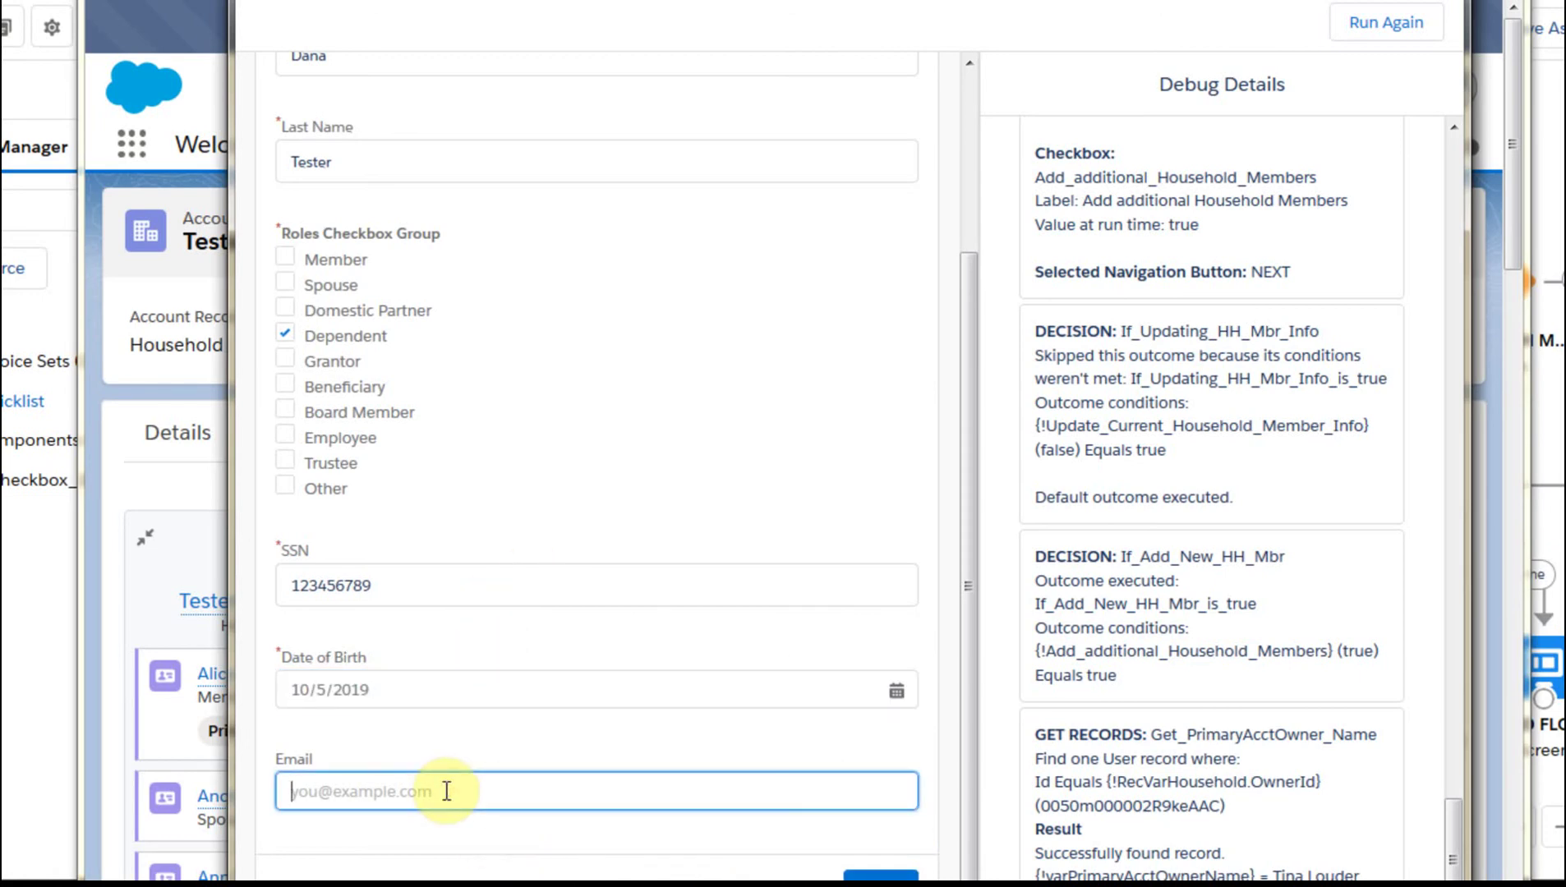
pyautogui.write('test@test.com')
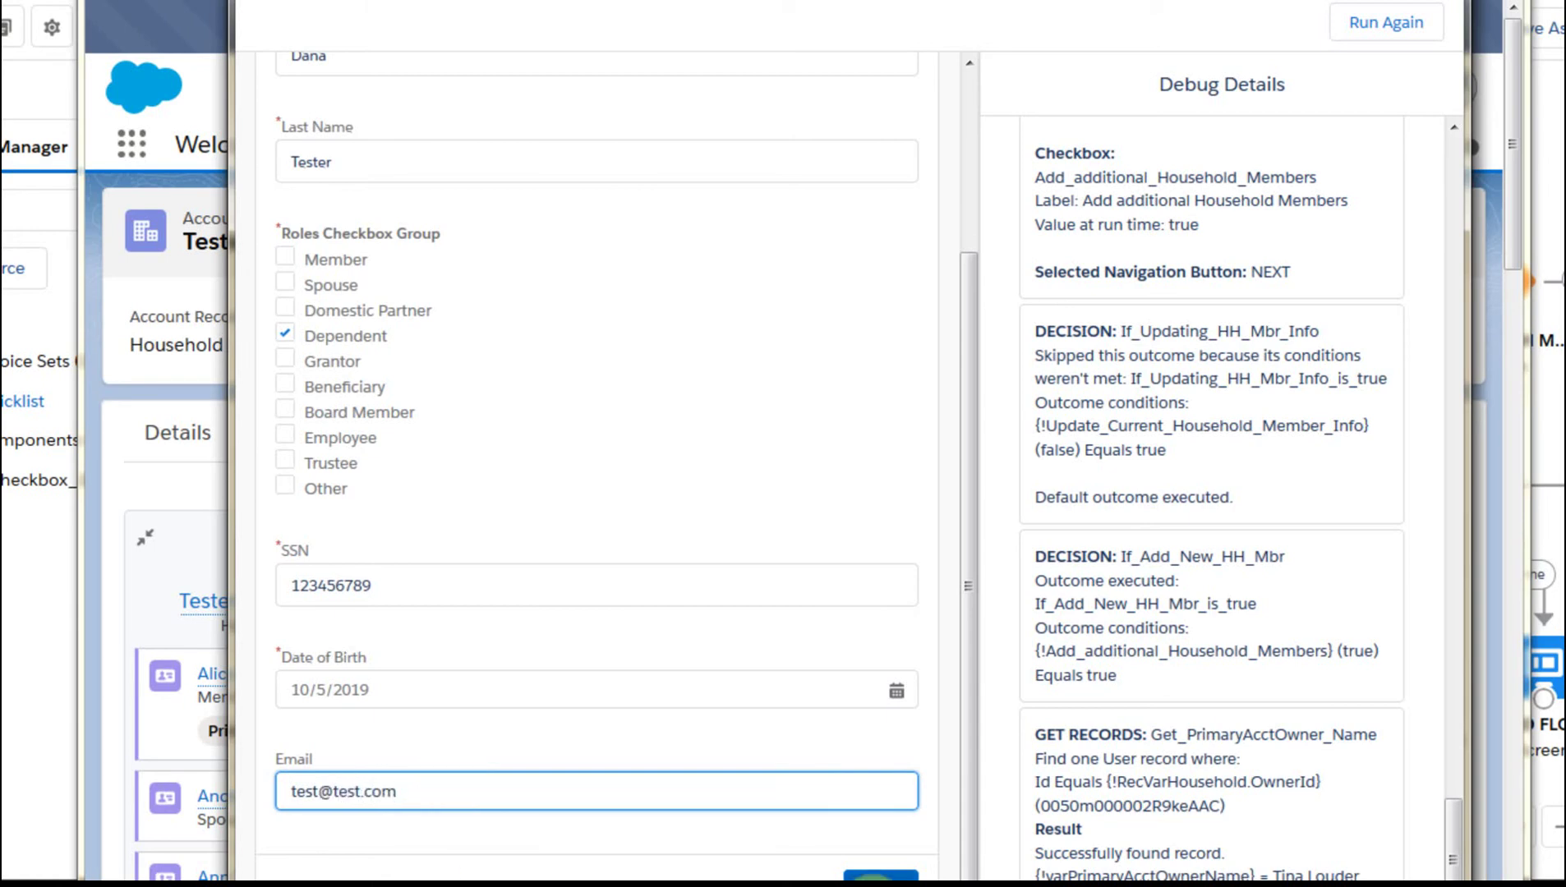
pyautogui.press('Return')
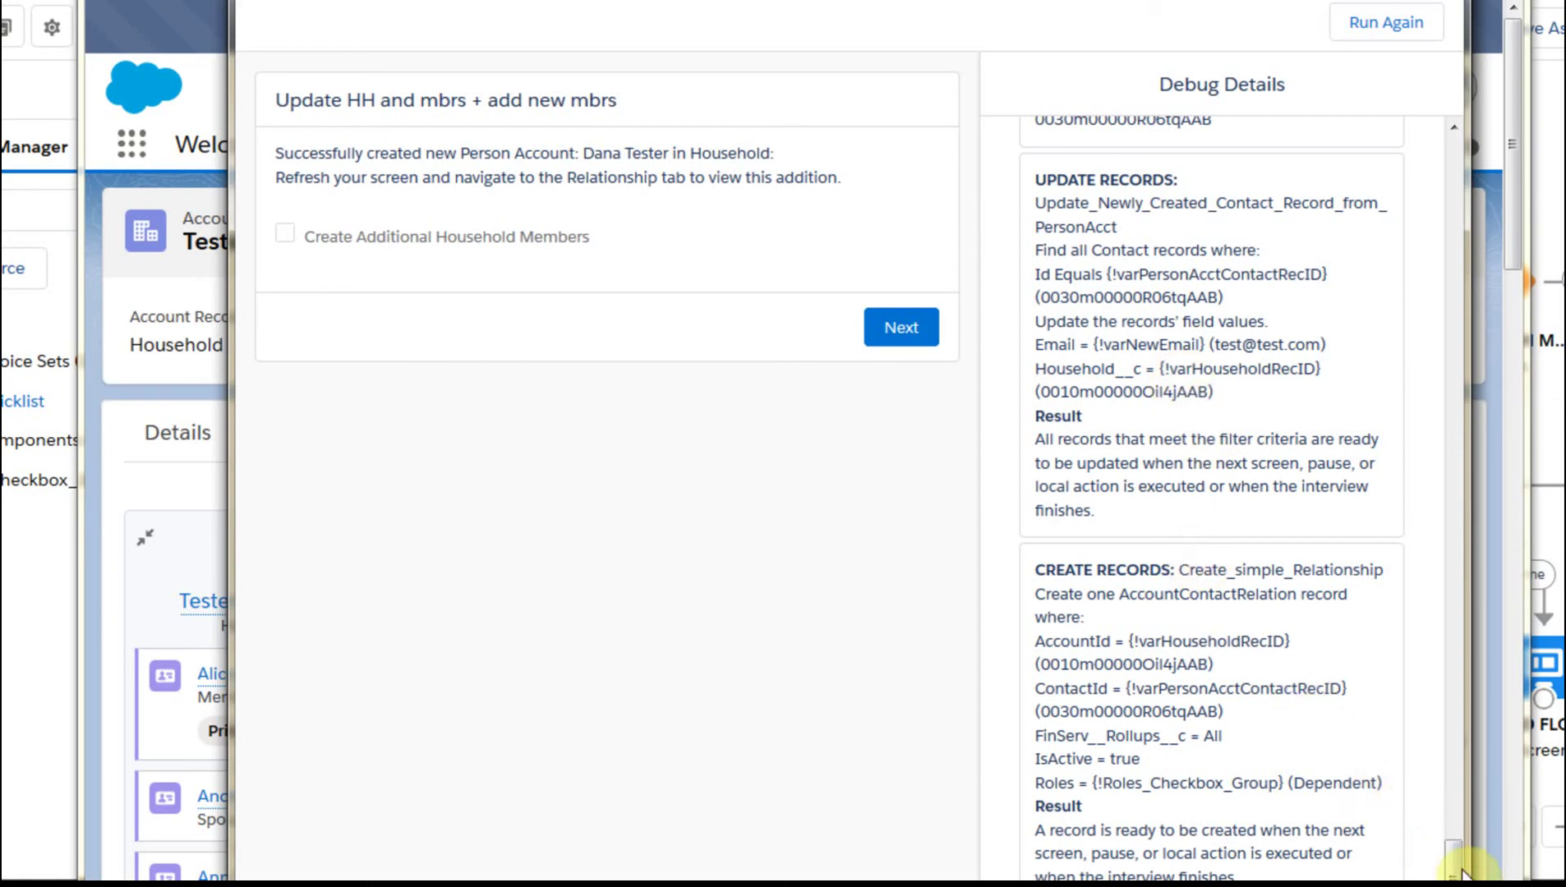
# Step: Finish the debug run without adding more members and close the debug window
pyautogui.scroll(1, 1460, 859)
pyautogui.scroll(-1, 1460, 859)
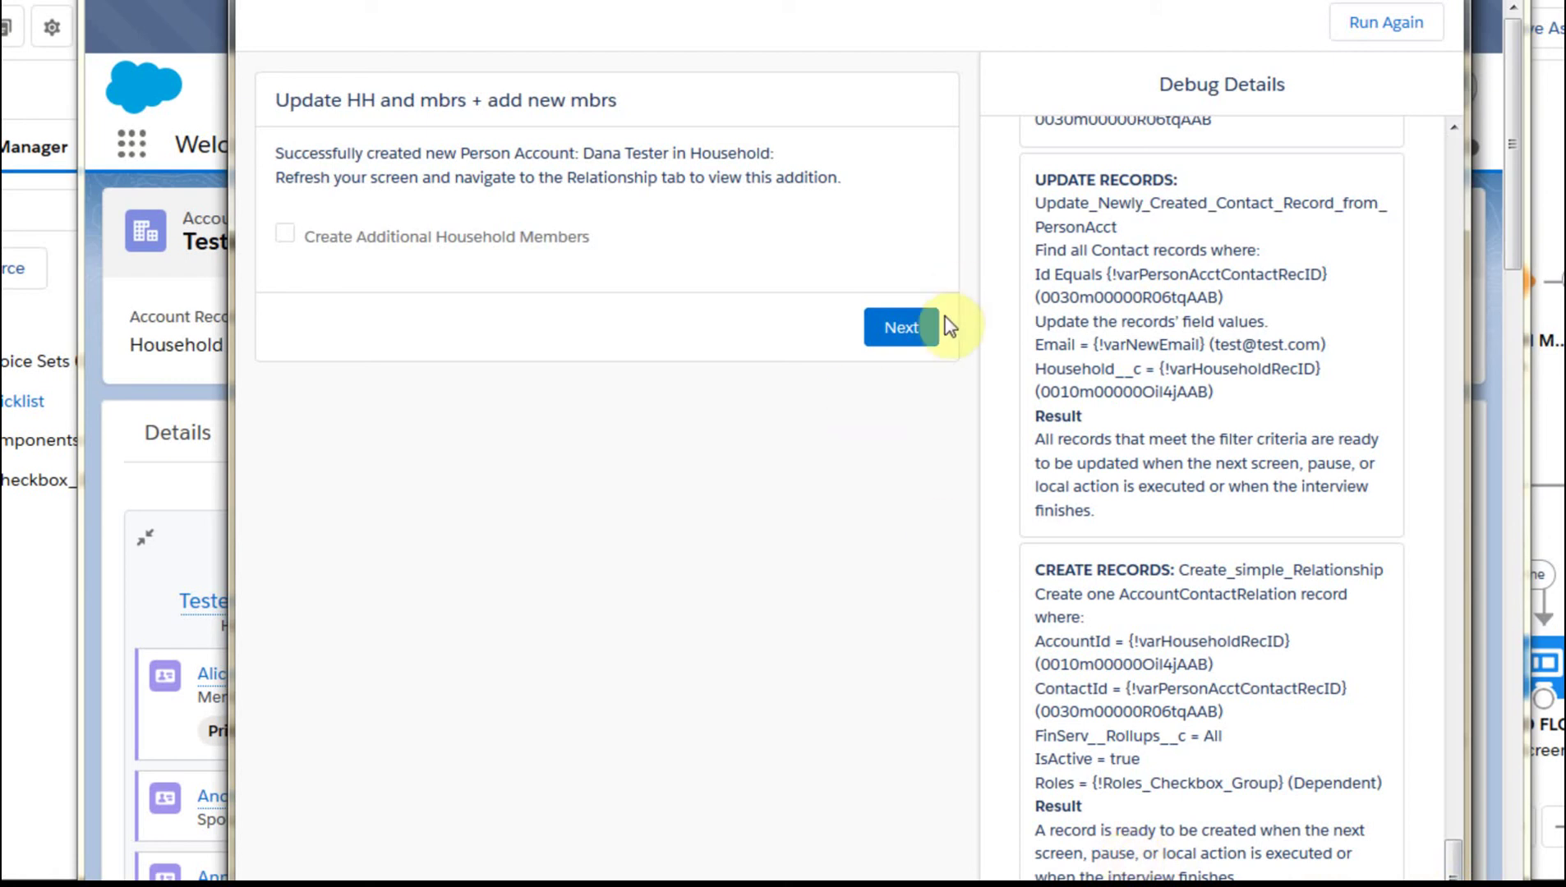
pyautogui.click(901, 333)
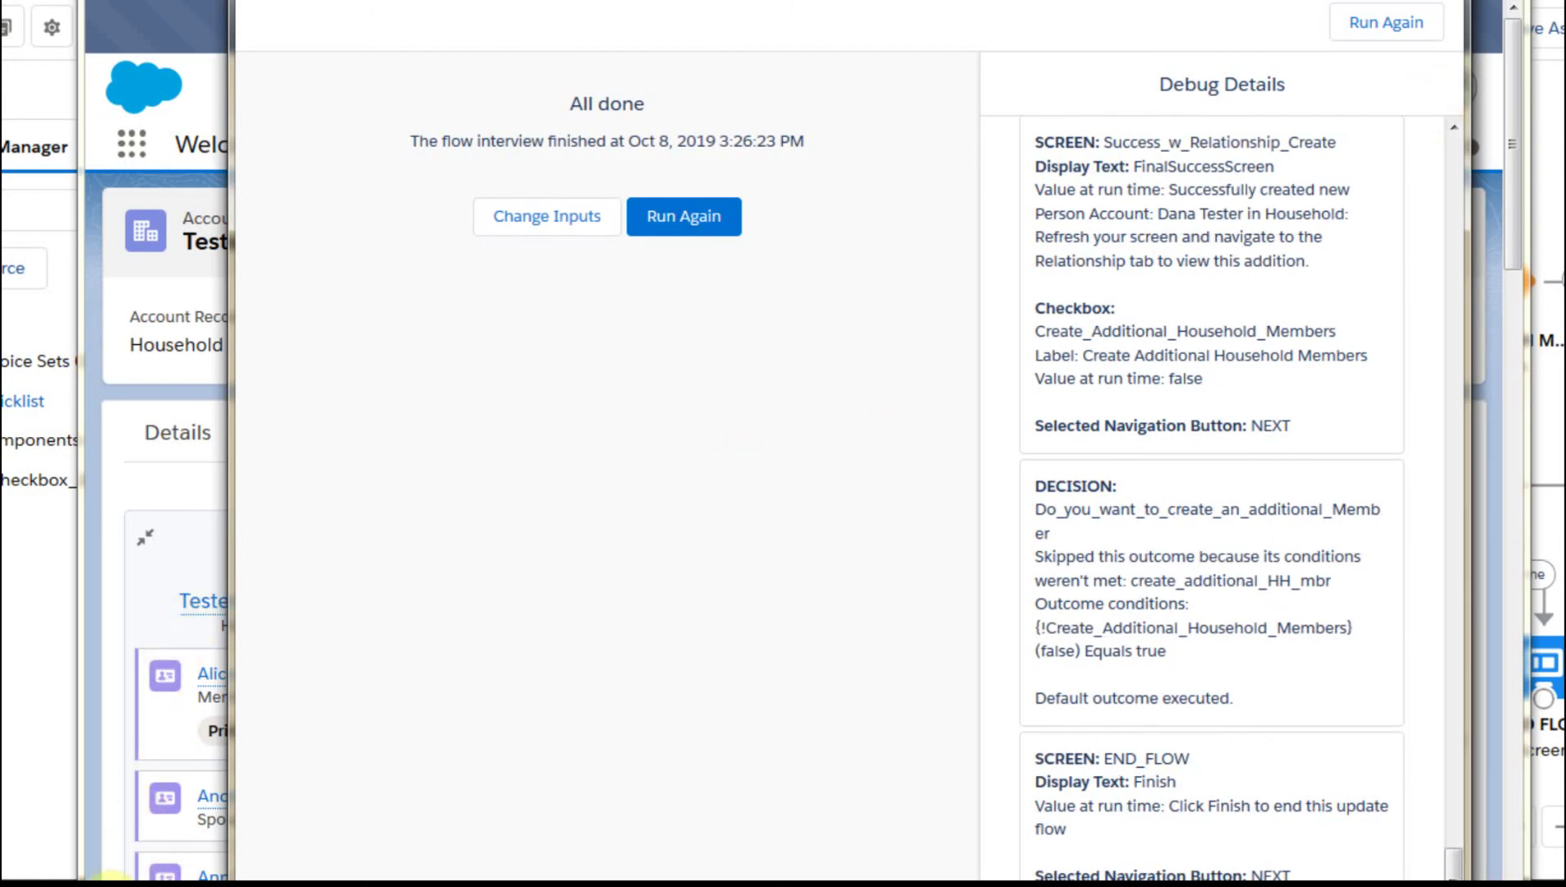
pyautogui.click(109, 879)
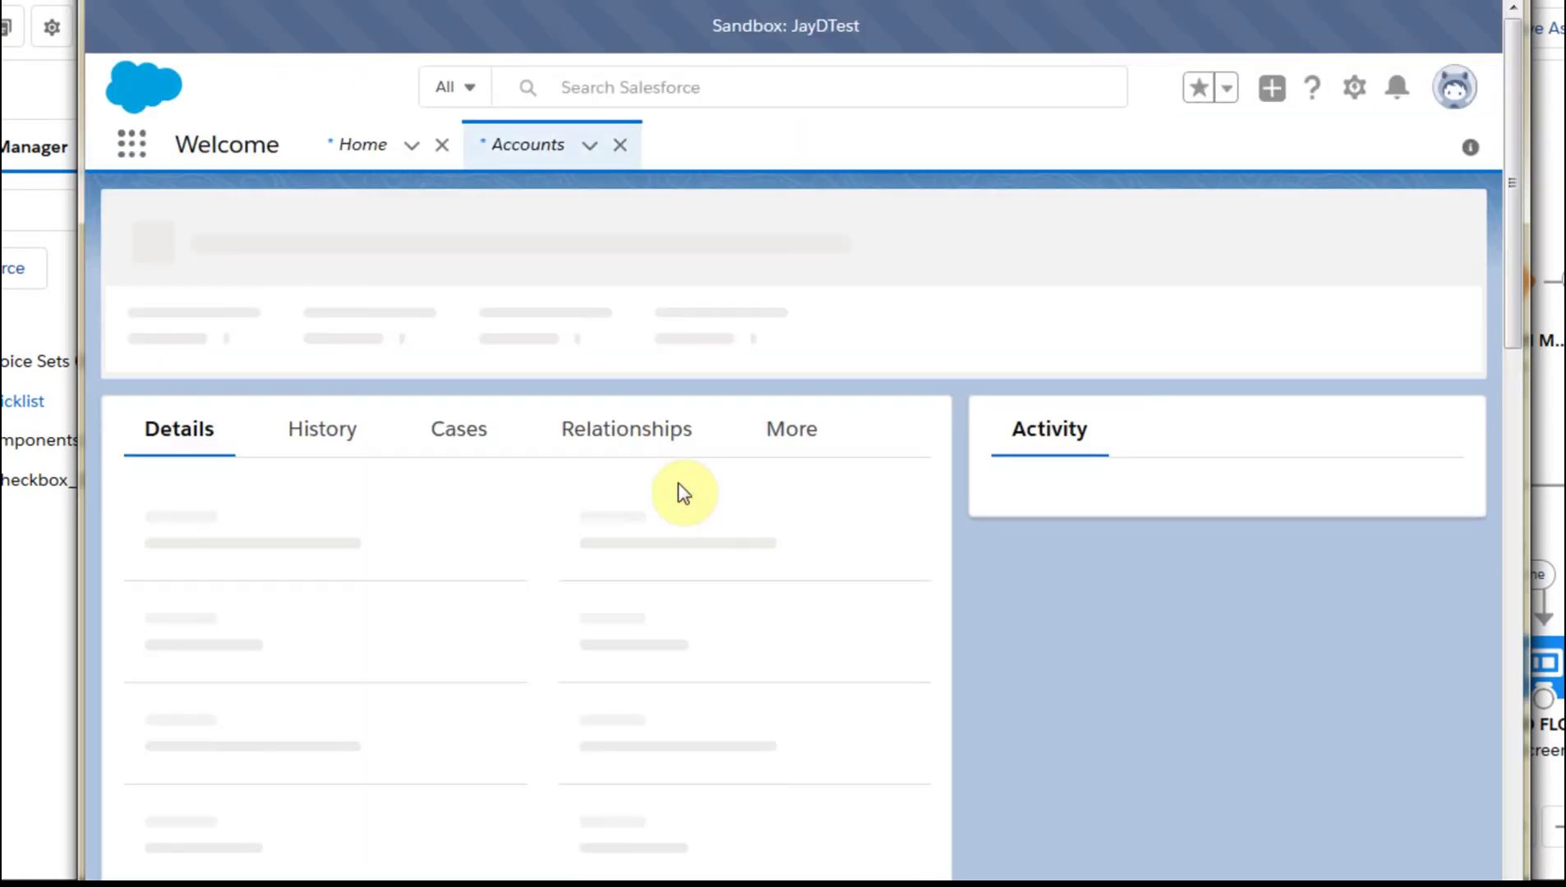
# Step: Find the new Dependent card under the household's Relationships and open that member's person account record
pyautogui.click(626, 429)
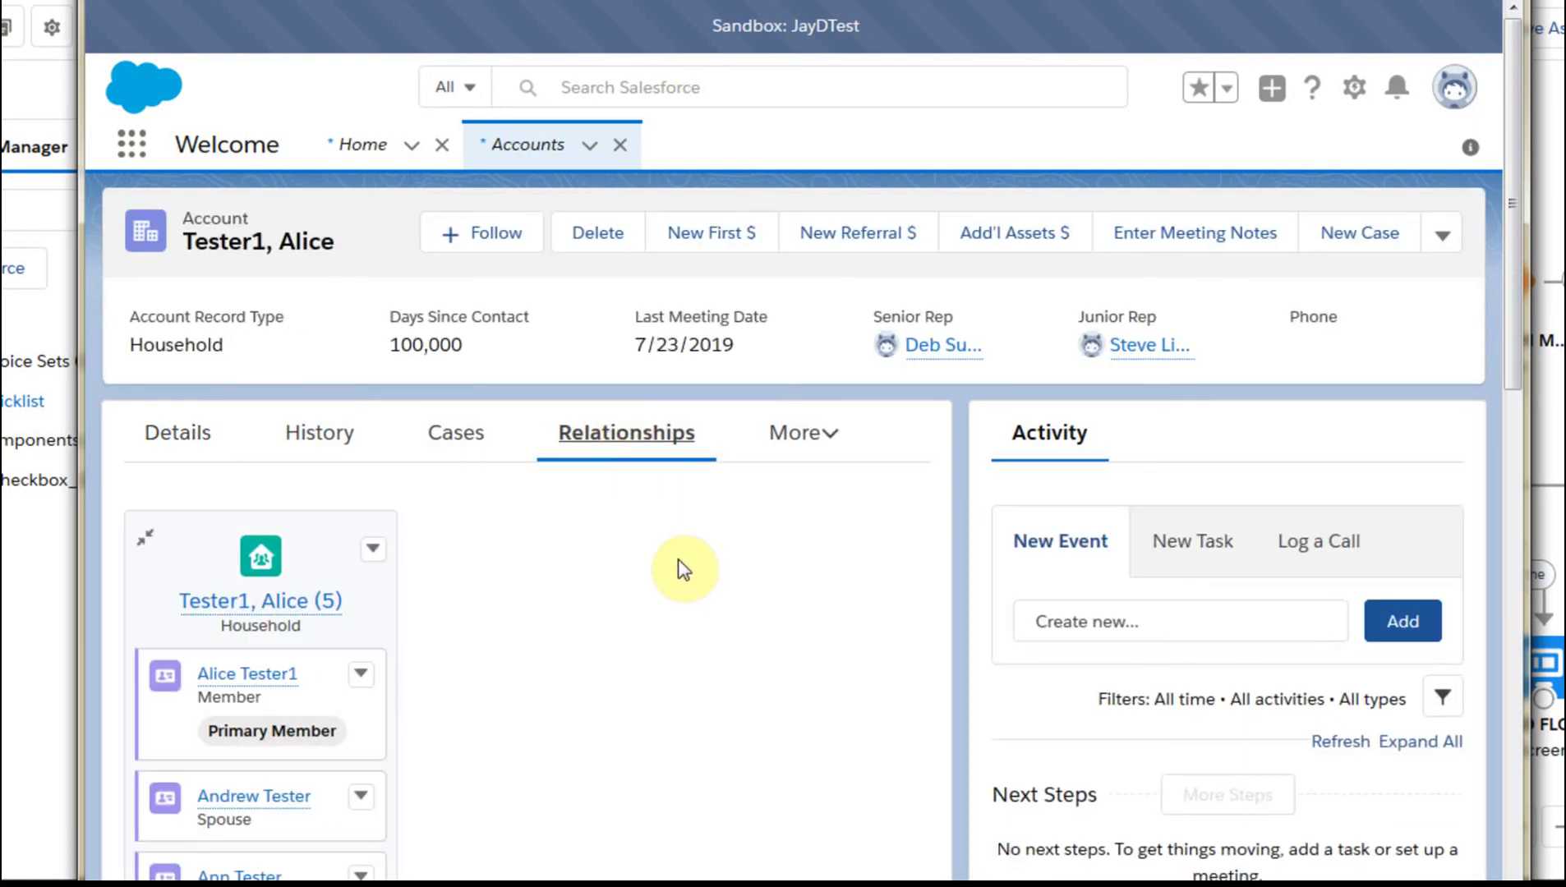
pyautogui.scroll(-3, 697, 637)
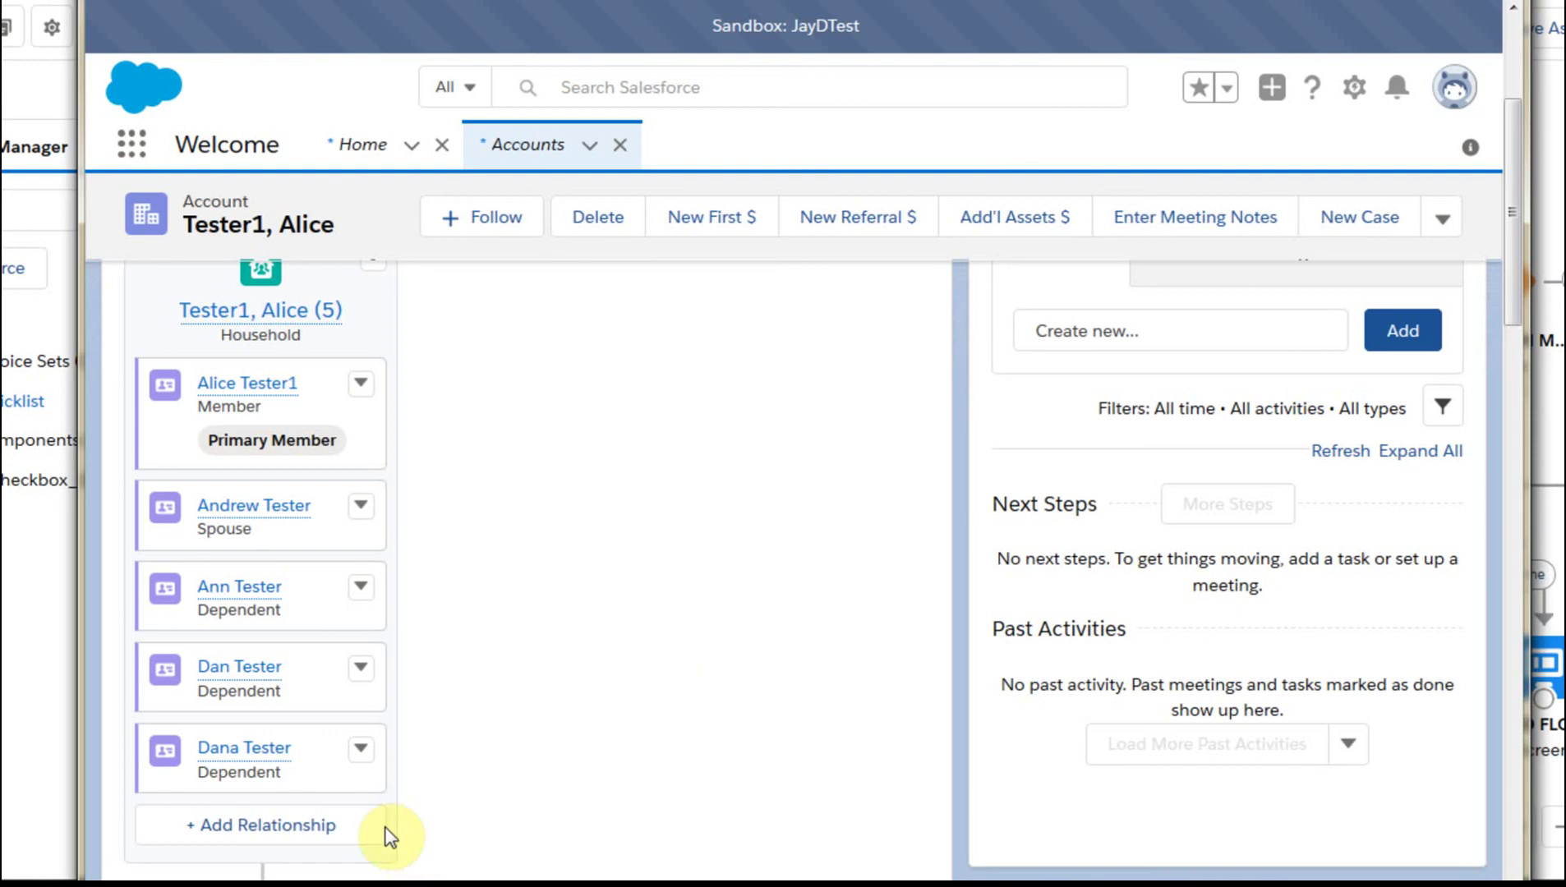
pyautogui.click(250, 749)
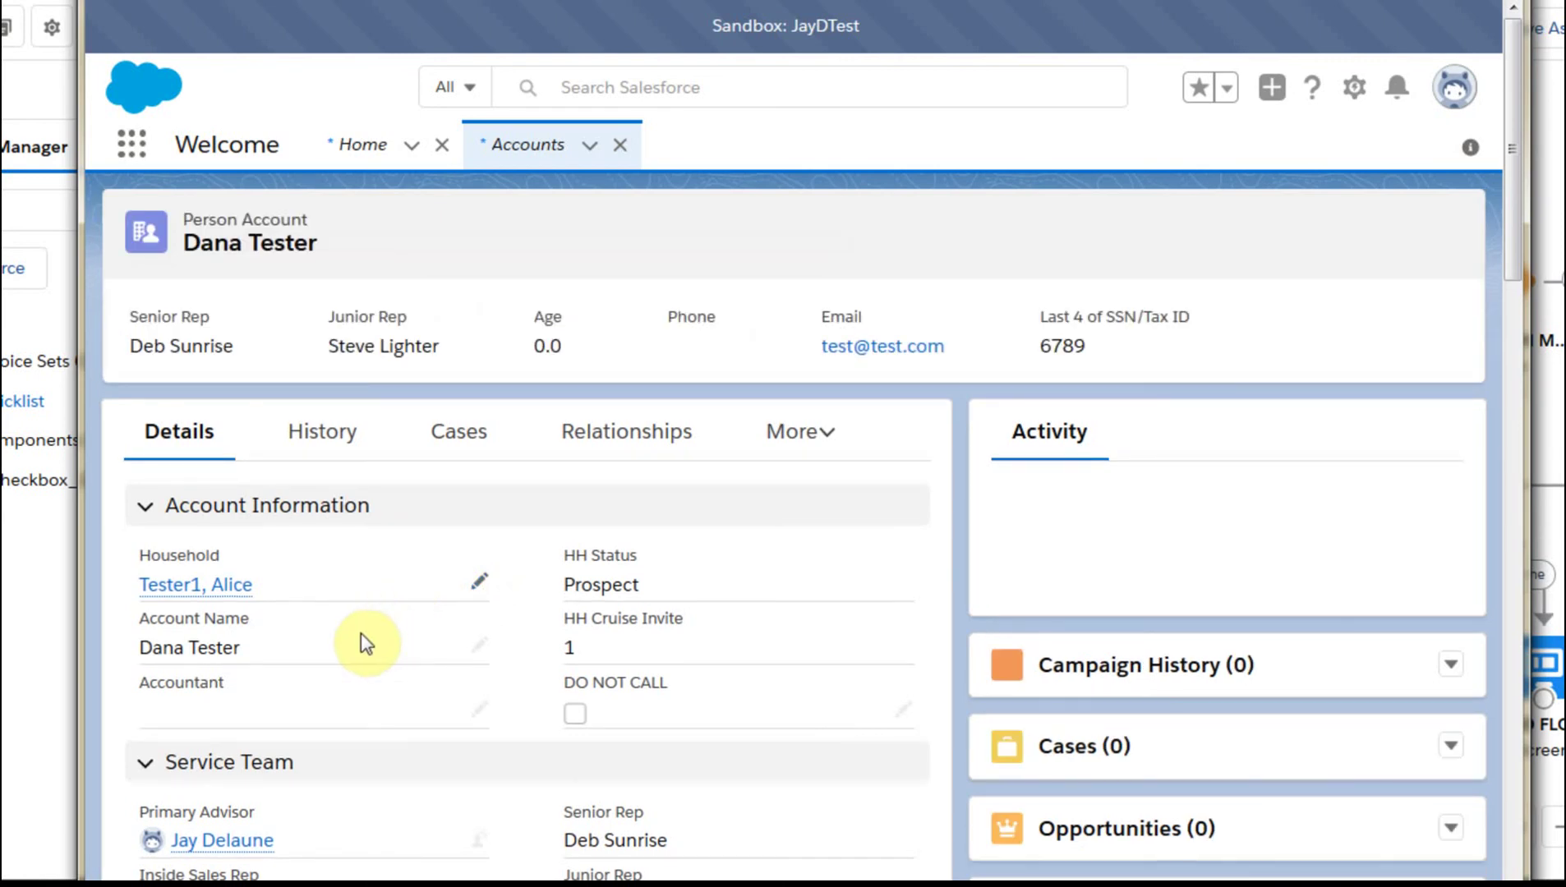
pyautogui.scroll(-2, 390, 675)
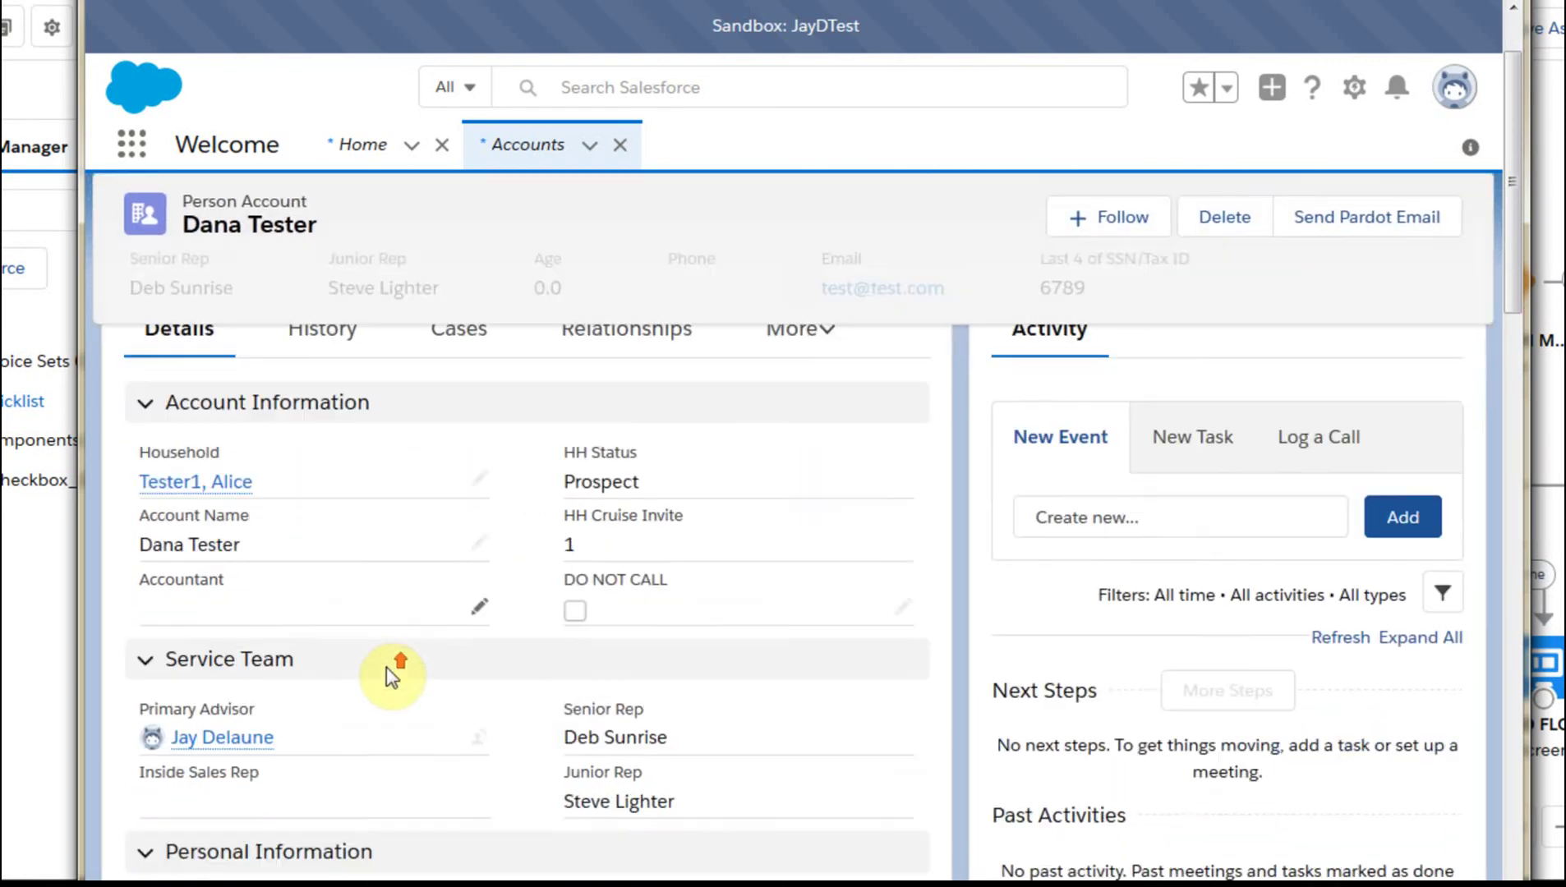
pyautogui.scroll(-2, 390, 675)
pyautogui.scroll(-4, 390, 675)
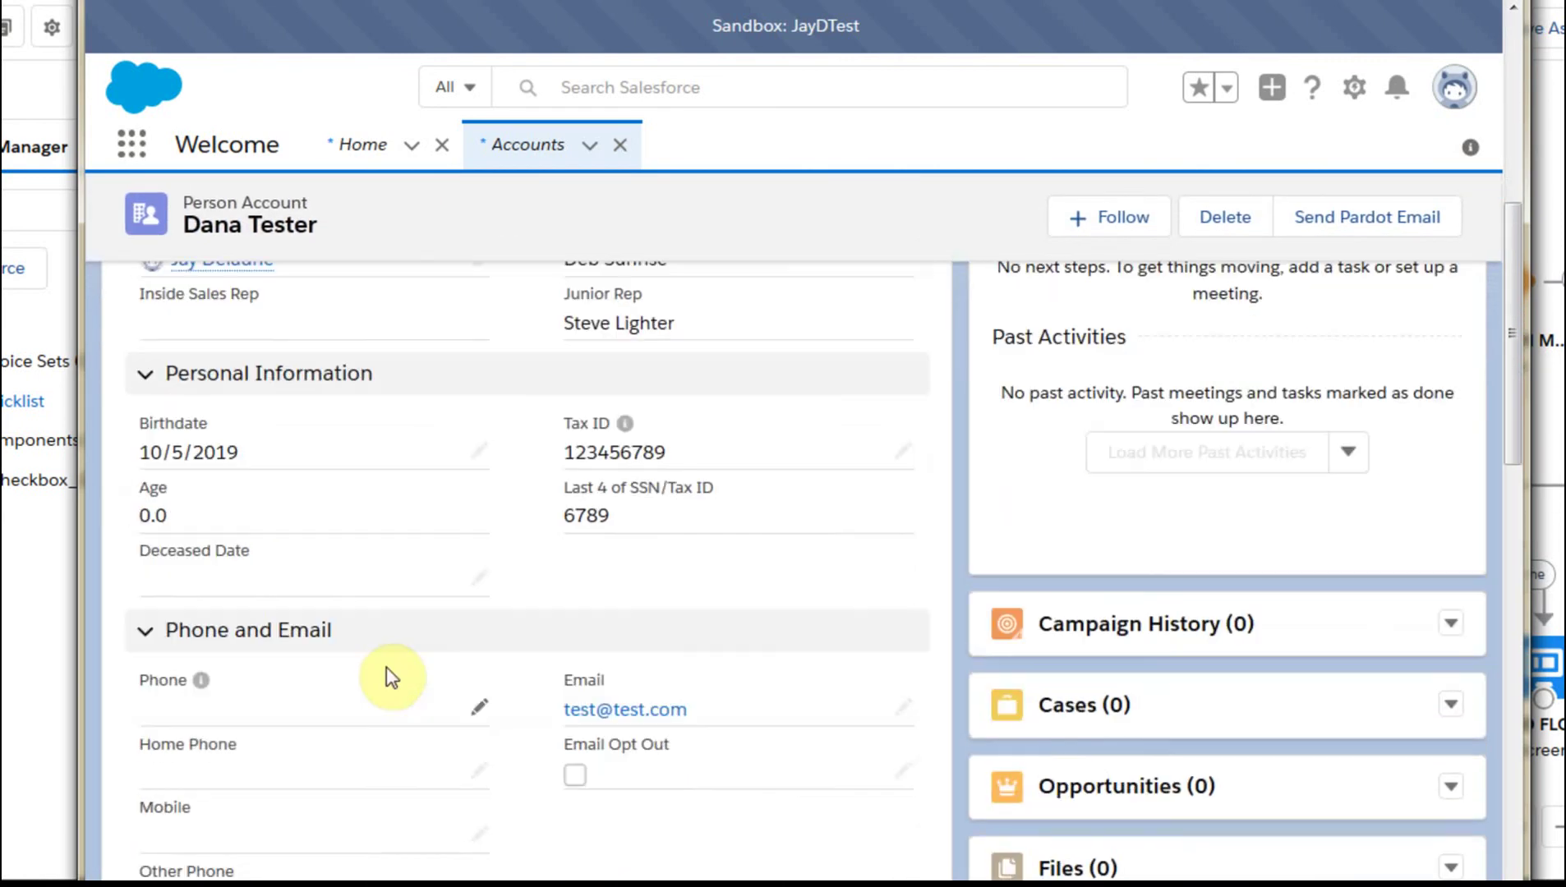